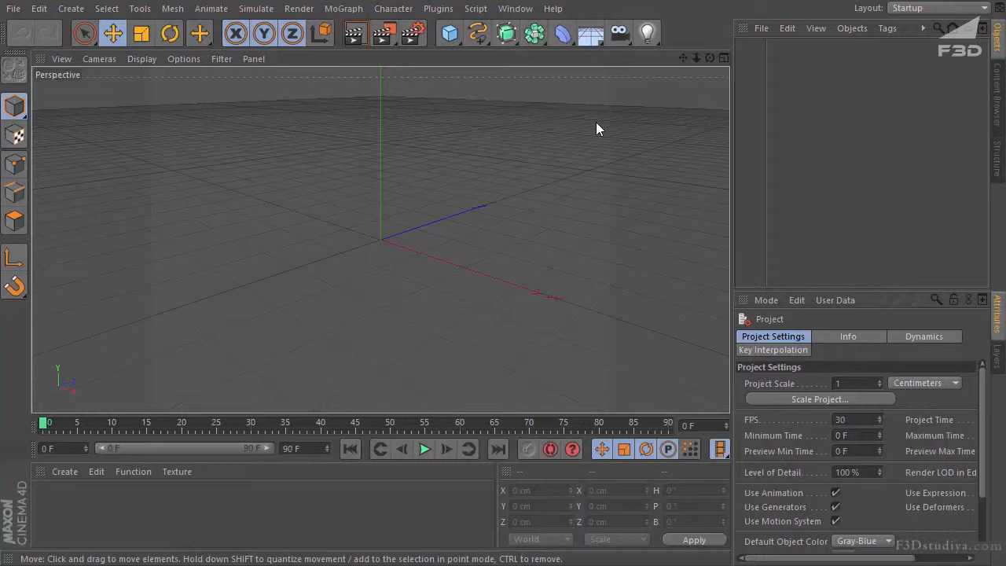
- Add a cube primitive to the scene and set its Y size to 40 cm
left_click(450, 33)
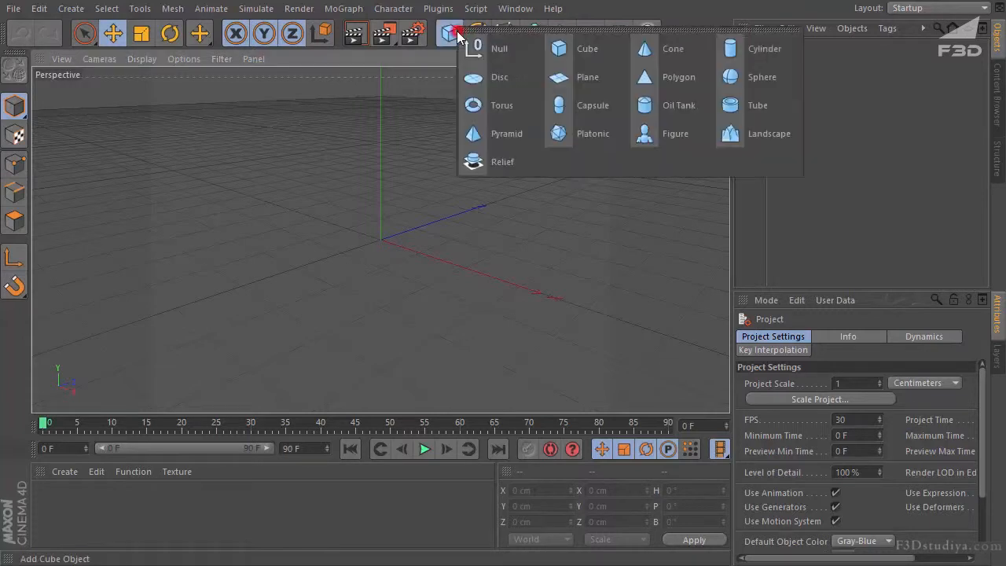
left_click(581, 51)
left_click_drag(382, 191, 383, 234)
left_click(781, 385)
type("40")
key("Return")
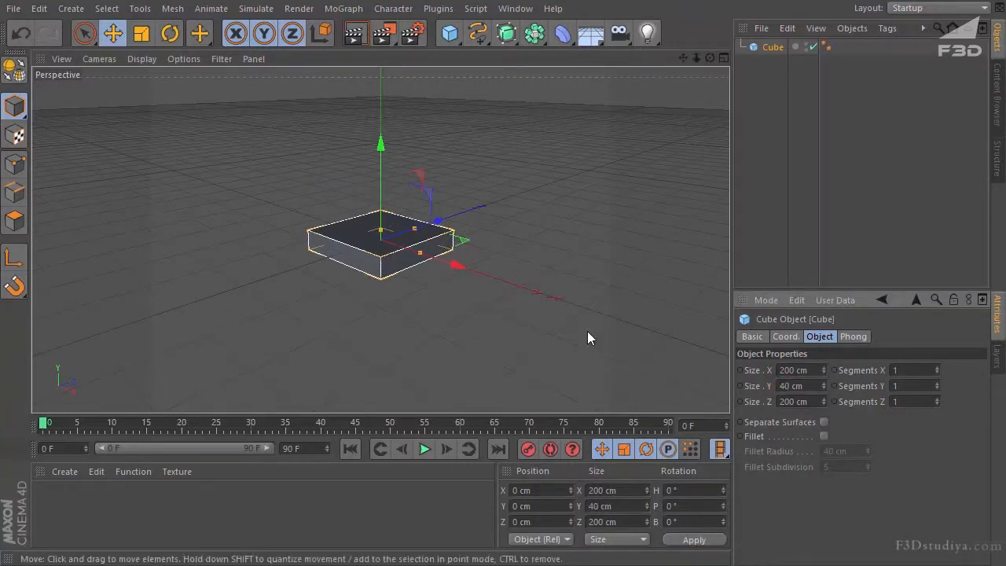
- Set the cube's Z size to 150 cm and its X size to 300 cm
left_click_drag(418, 227, 407, 231)
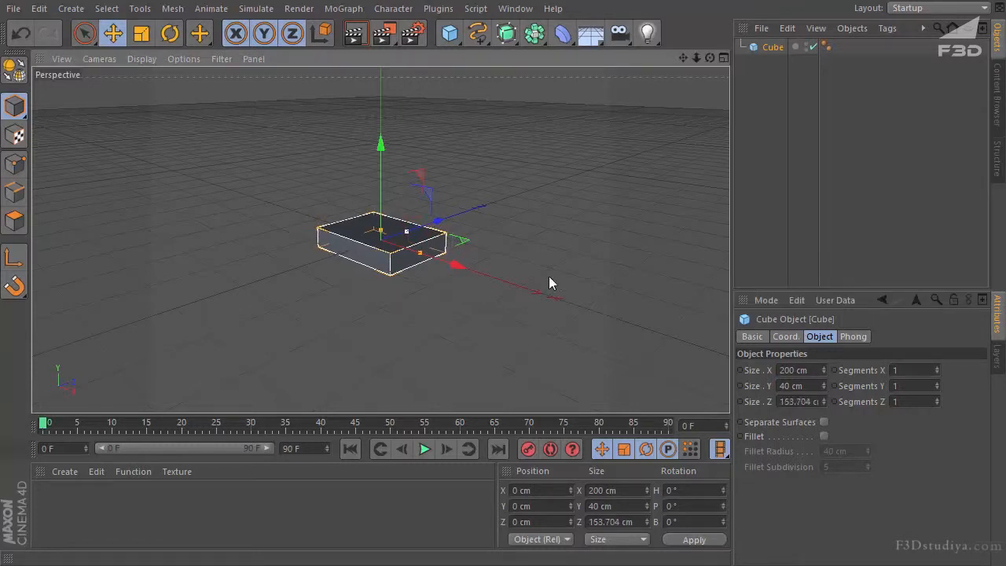
left_click(781, 402)
type("150")
key("Return")
left_click_drag(710, 59, 499, 321)
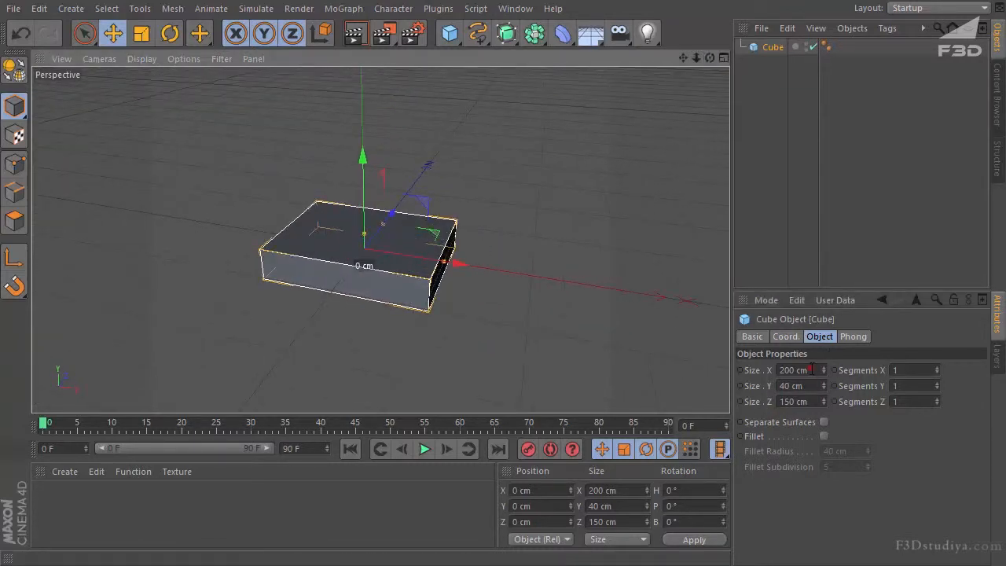
double_click(793, 370)
type("300")
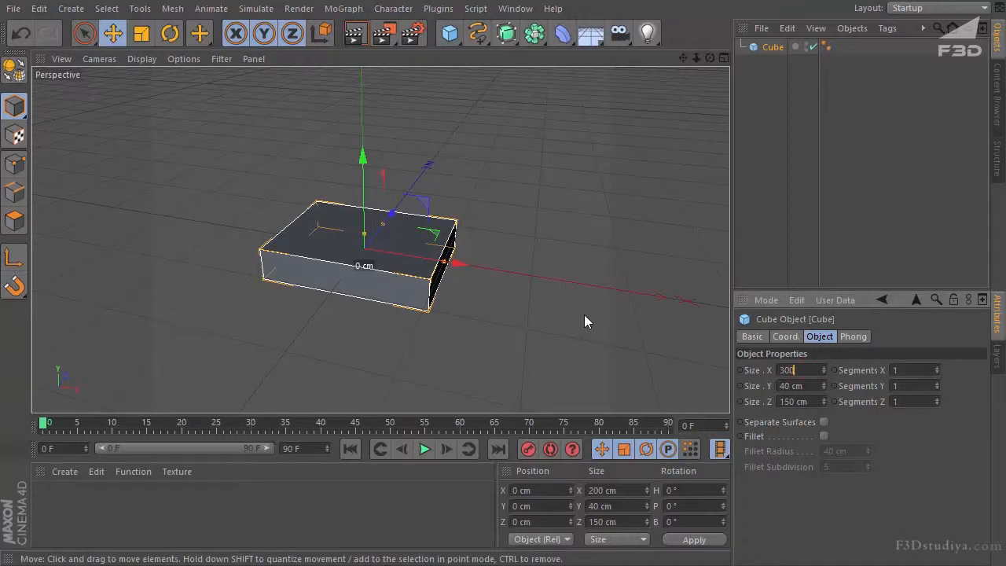
key("Return")
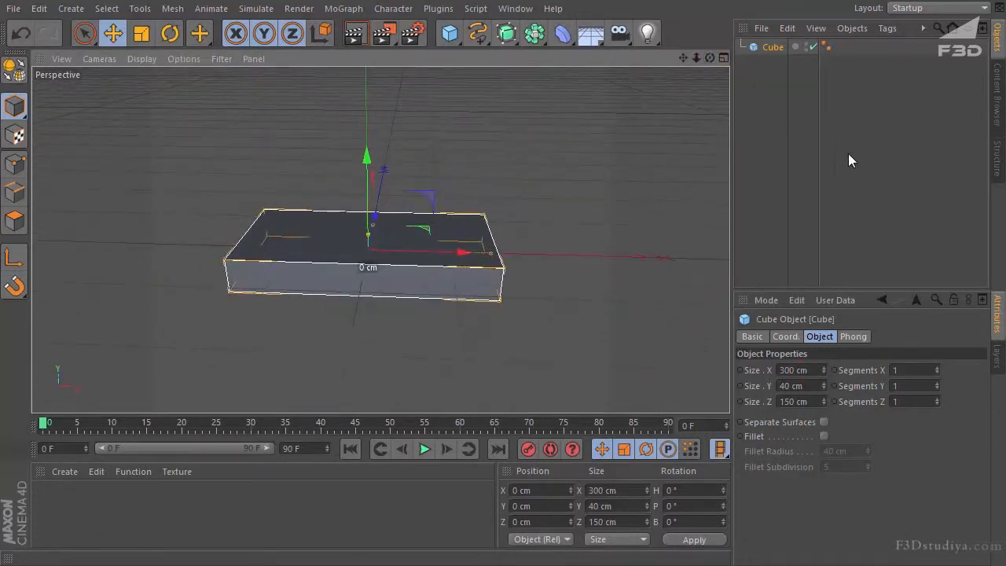
- Divide the cube into 3 segments in X, 3 in Z and 2 in Y
left_click(937, 367)
left_click(935, 367)
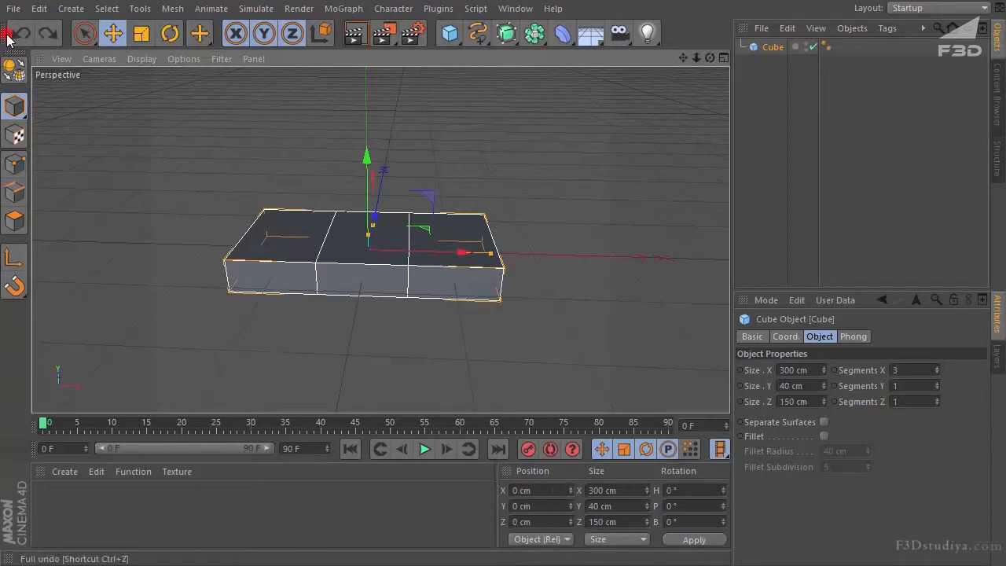
left_click(937, 399)
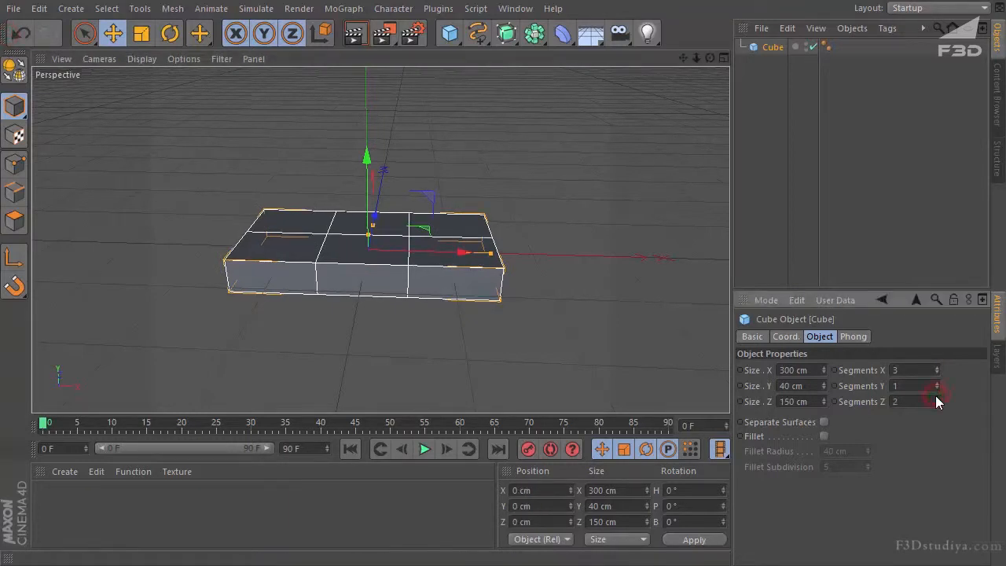
left_click(937, 399)
left_click_drag(708, 61, 305, 327)
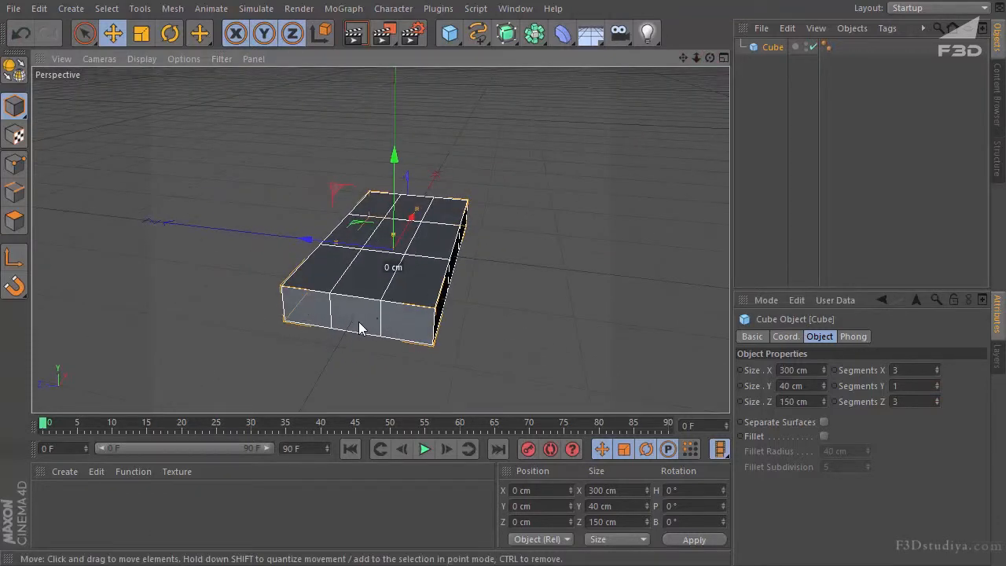
mouse_move(710, 58)
left_mouse_down()
mouse_move(484, 320)
mouse_move(697, 67)
left_mouse_up()
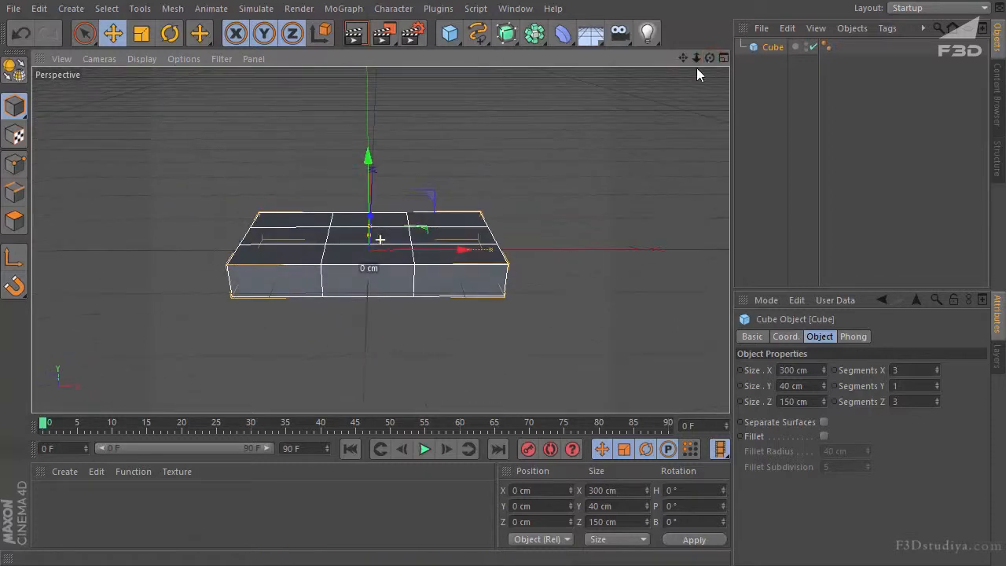
left_click(937, 383)
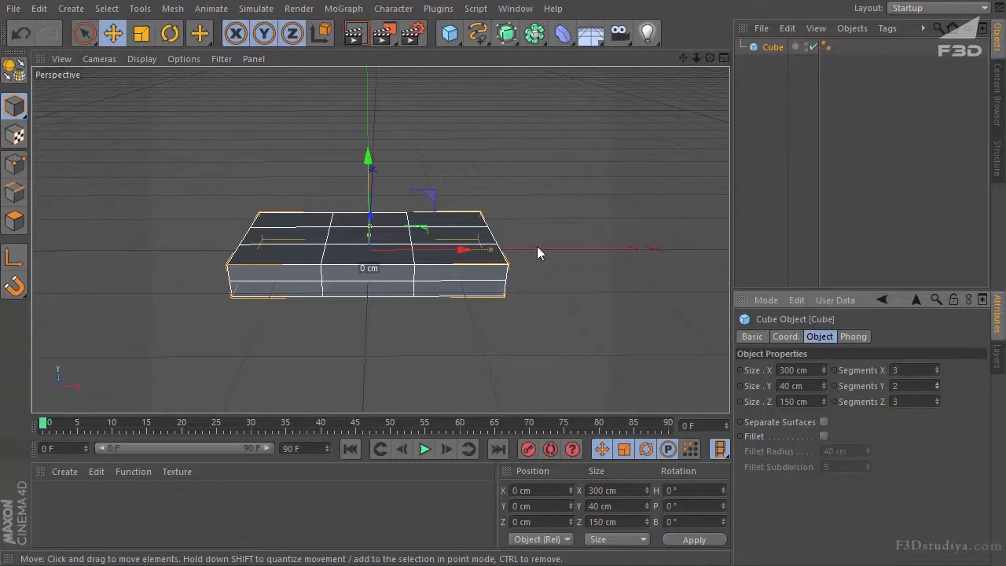
left_click_drag(710, 58, 425, 273)
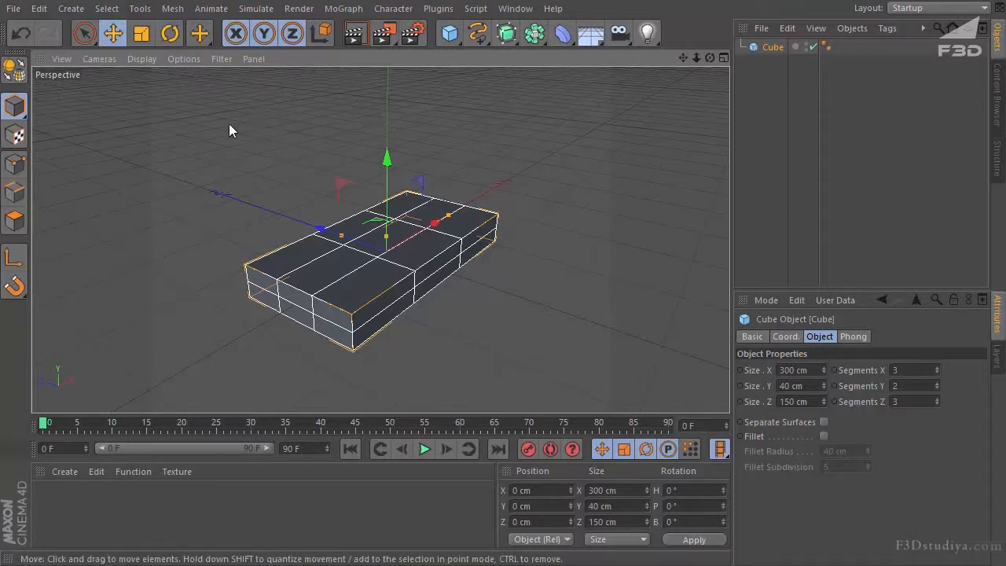
- Convert the cube to an editable polygon object and select the three polygons across the middle of its upper face
left_click(15, 69)
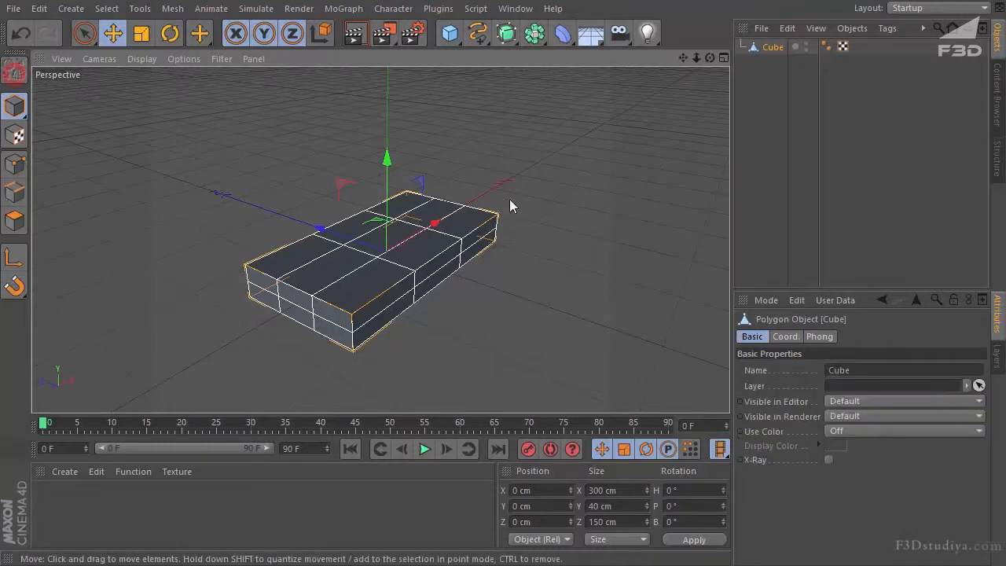
left_click(17, 222)
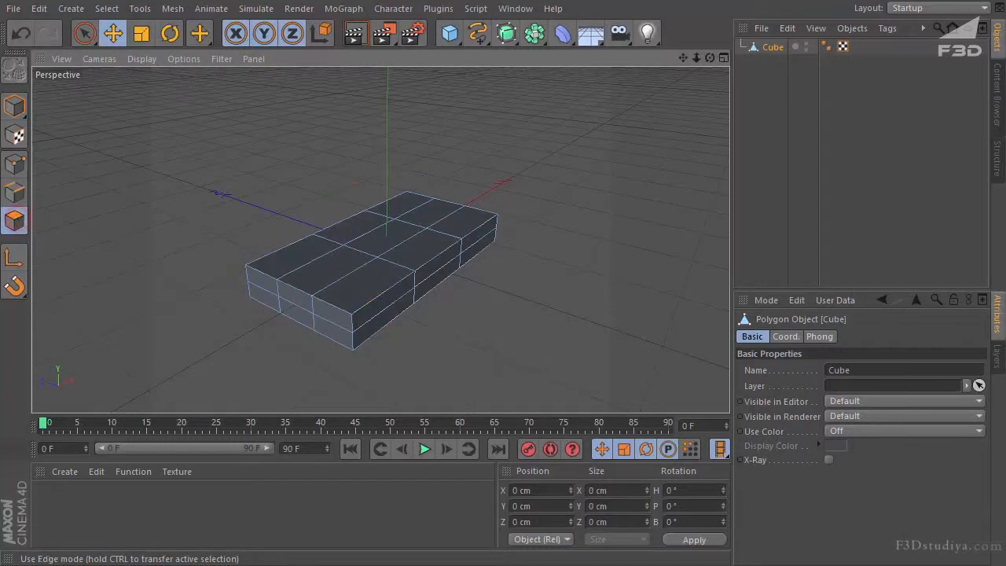
left_click(88, 42)
mouse_move(377, 227)
left_mouse_down()
mouse_move(407, 241)
mouse_move(375, 235)
mouse_move(402, 240)
left_mouse_up()
- Inset the three selected upper polygons with Extrude Inner at a 10 cm offset
right_click(585, 178)
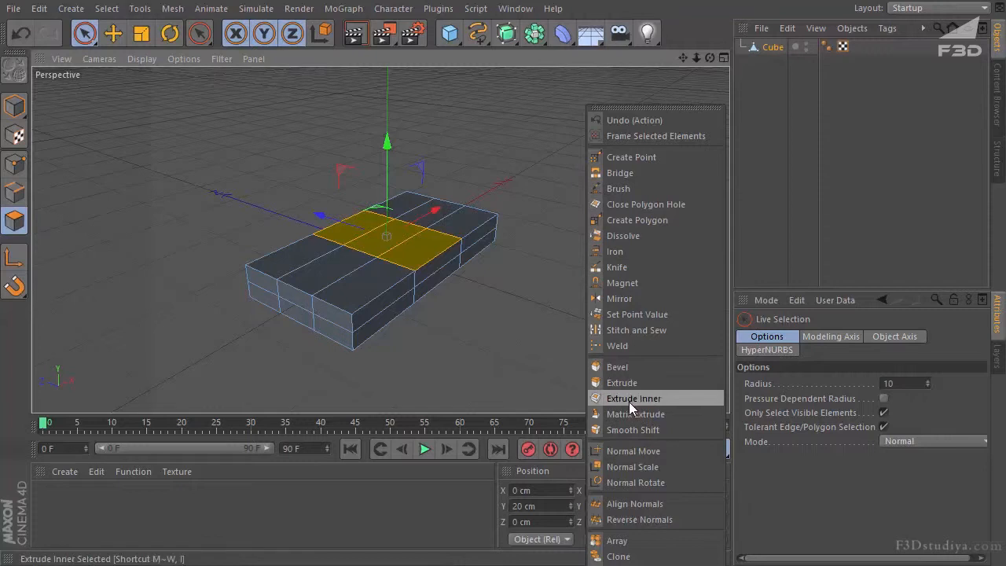
left_click(621, 401)
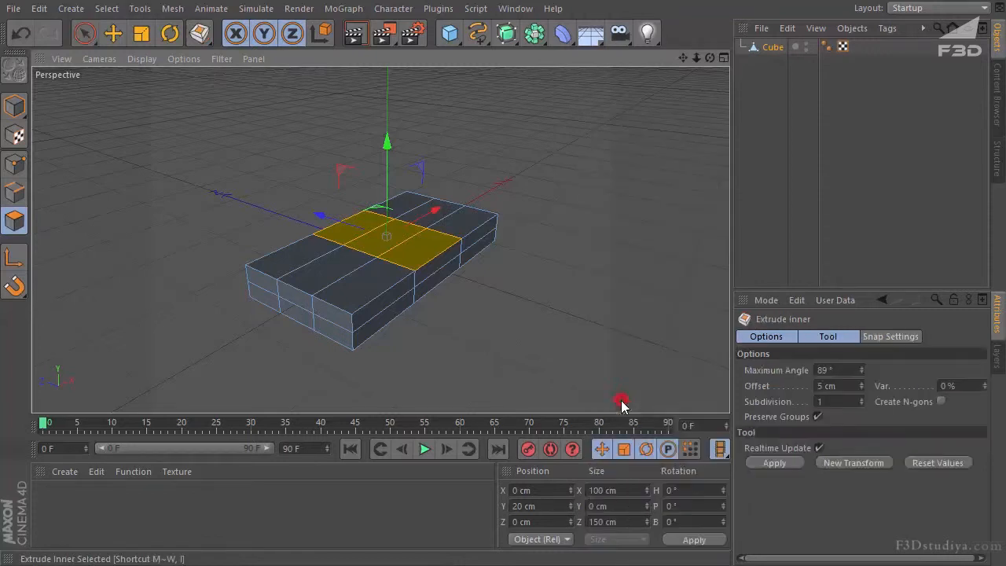
left_click(852, 386)
type("10")
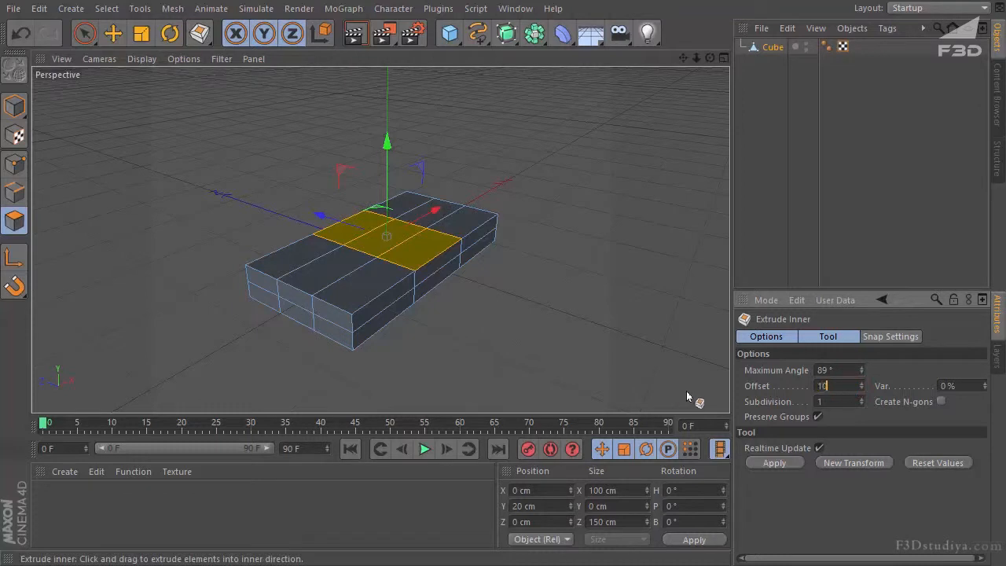
left_click(779, 465)
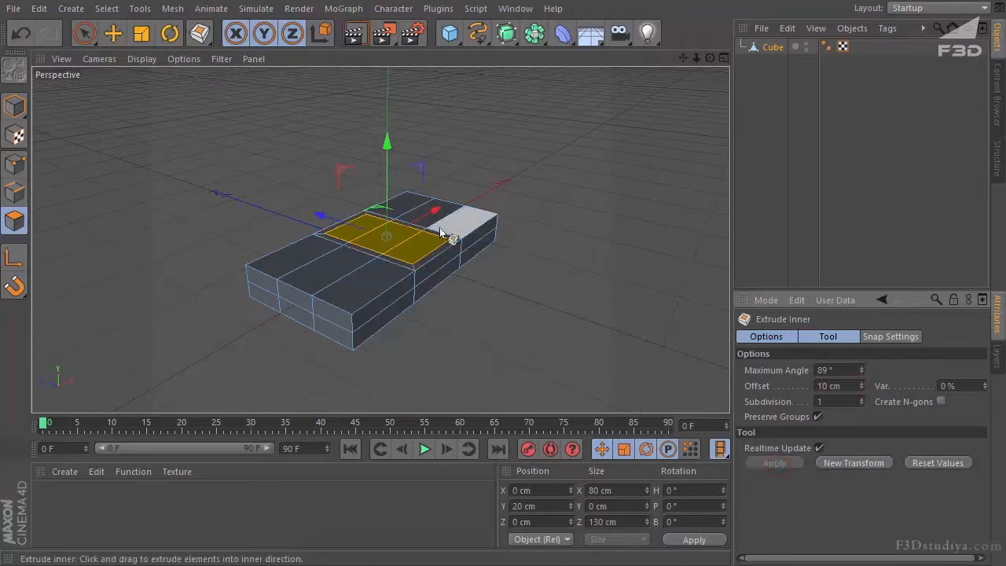
- Extrude the inset polygons upward about 52 cm to raise a block above the slab
scroll(491, 213, "up", 2)
right_click(555, 193)
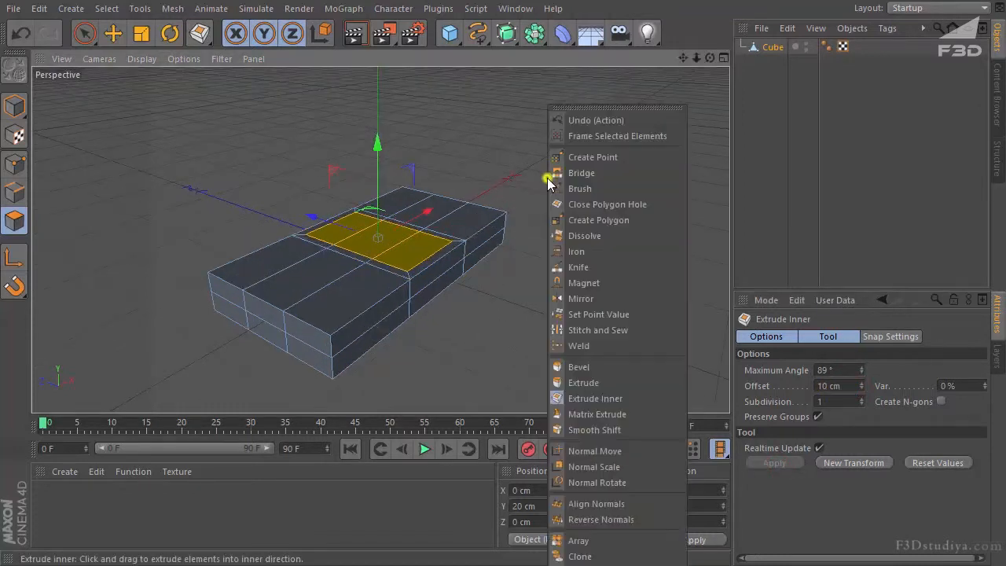
left_click(594, 382)
left_click_drag(583, 371, 490, 319)
left_click_drag(397, 99, 377, 100)
- Set the Y position of the raised block's top polygons to 140 cm
left_click(559, 507)
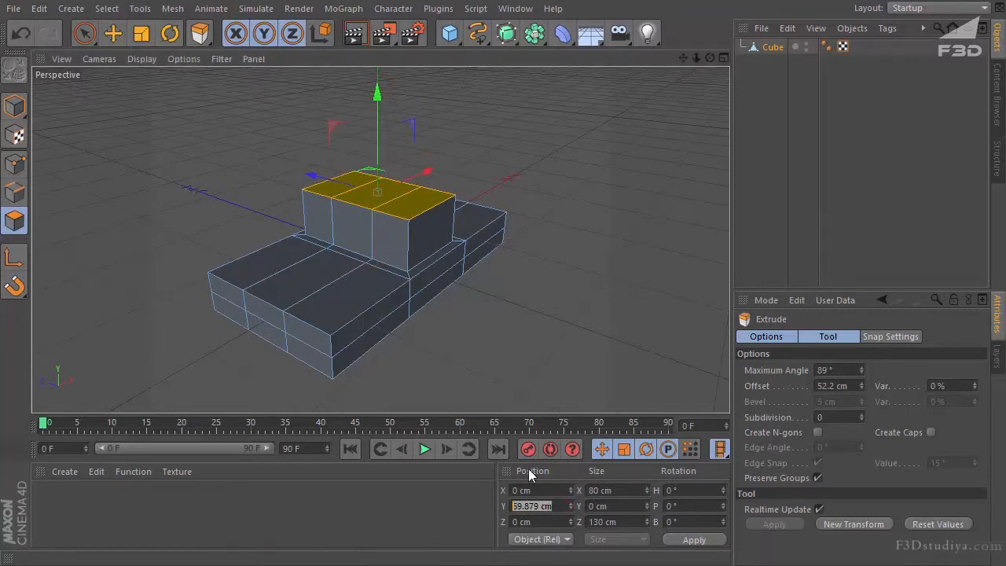
type("1")
key("Return")
left_click_drag(478, 314, 492, 325, "alt")
left_click_drag(374, 81, 385, 111)
left_click(513, 507)
type("140")
key("Return")
left_click_drag(710, 56, 488, 320)
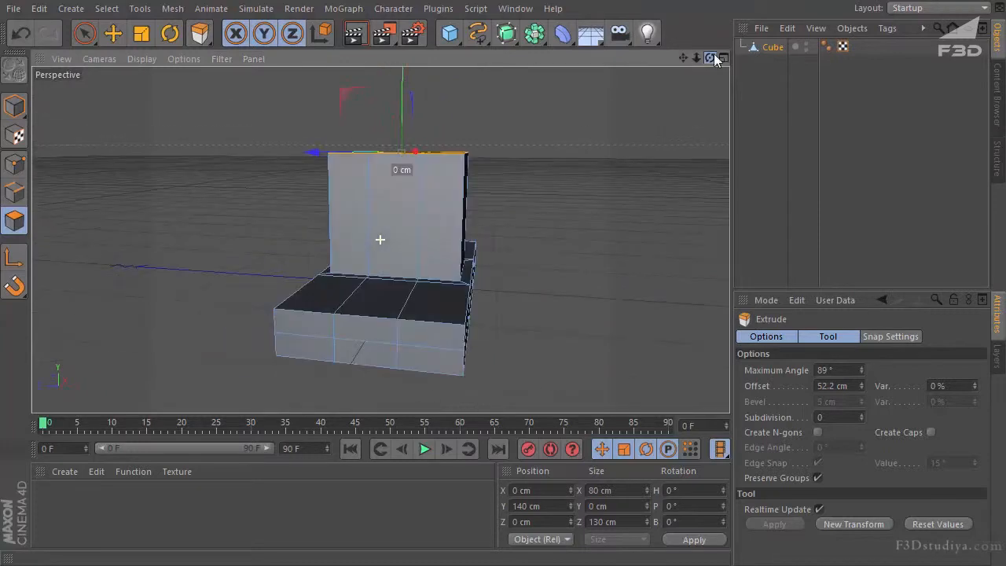
- Select the mid-height points along both long sides of the base slab
key("space")
left_click(16, 167)
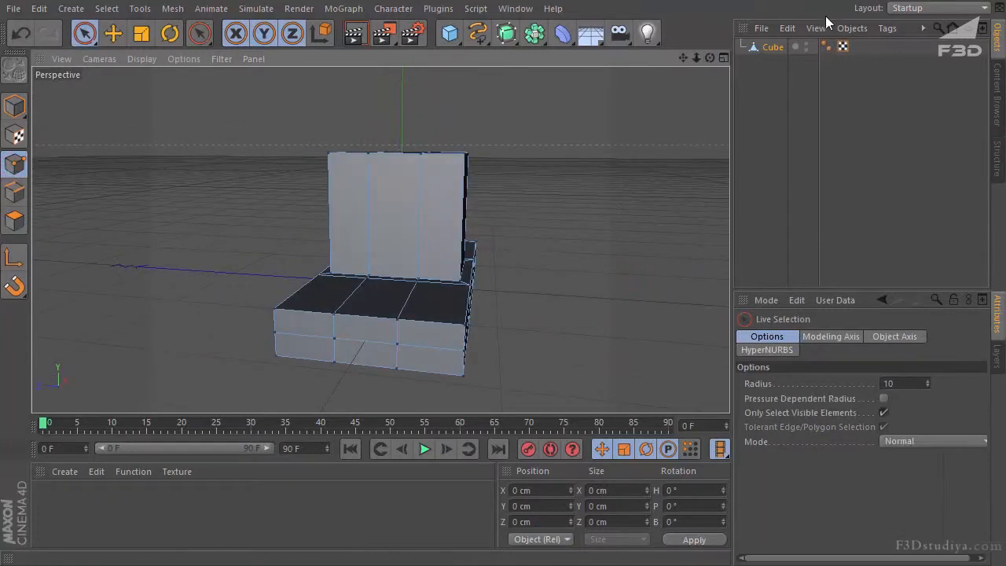
left_click_drag(710, 58, 491, 321)
left_click_drag(595, 288, 245, 345)
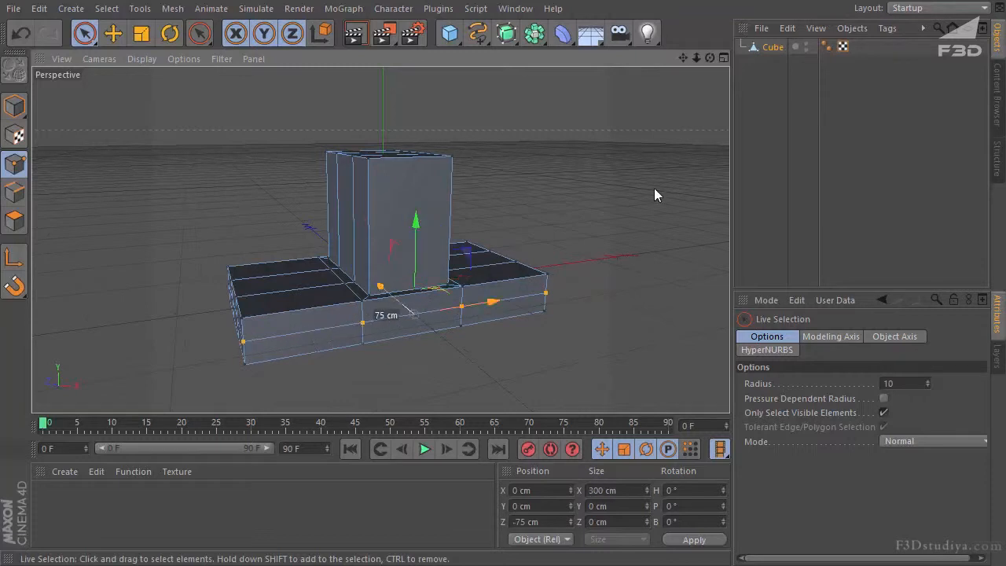
left_click_drag(708, 57, 601, 201)
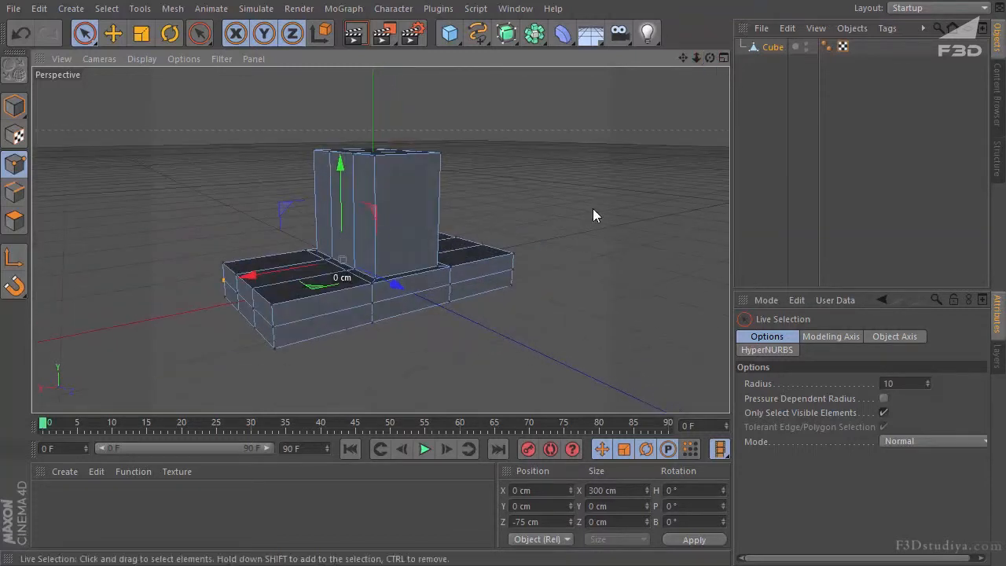
left_click_drag(523, 271, 281, 324, "shift")
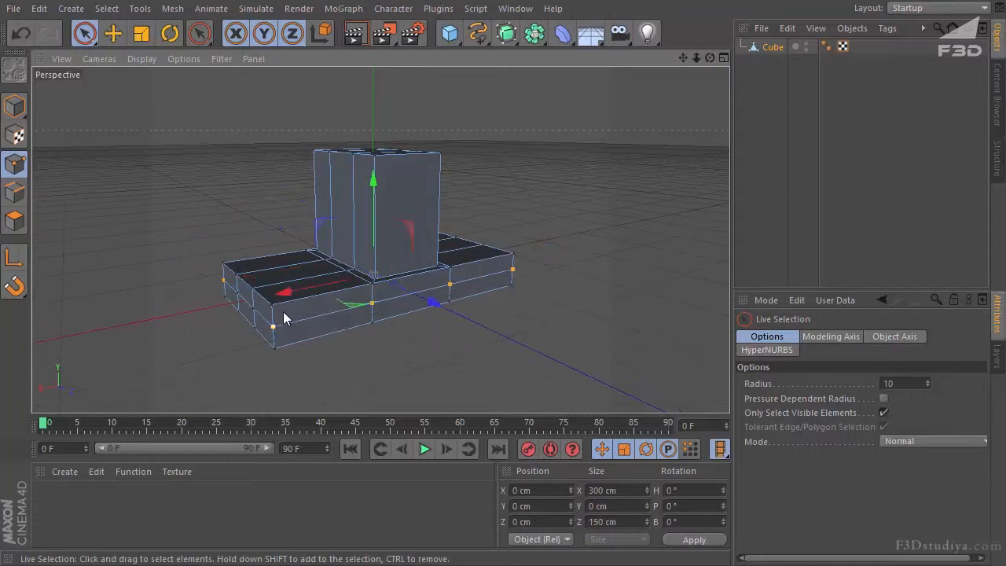
- Scale the selected mid-height points outward along Z to about 168 cm so the slab's long sides bulge
left_click(141, 36)
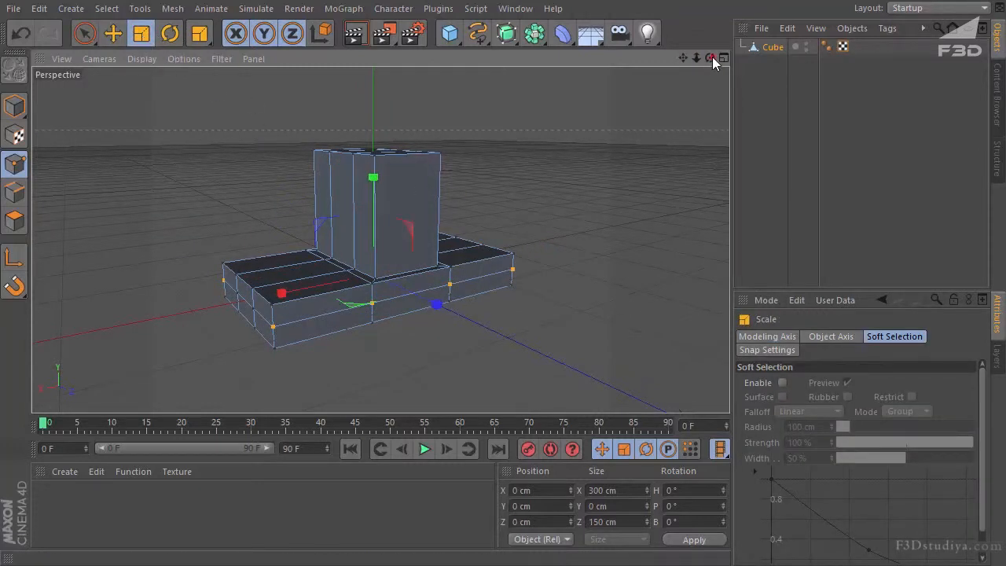
left_click_drag(711, 58, 692, 87)
mouse_move(460, 281)
left_mouse_down()
mouse_move(511, 288)
mouse_move(471, 290)
left_mouse_up()
mouse_move(712, 59)
left_mouse_down()
mouse_move(488, 325)
mouse_move(702, 73)
left_mouse_up()
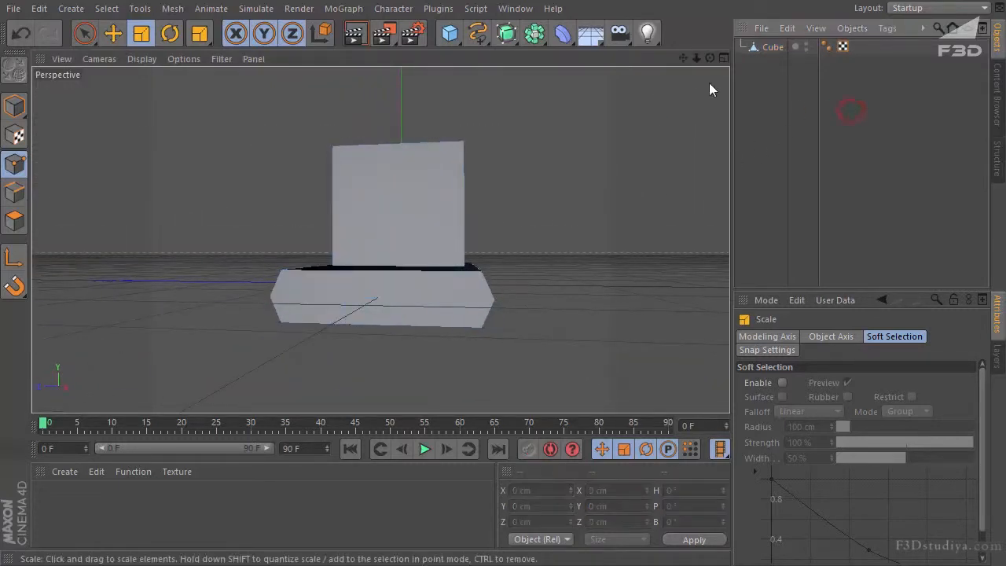
- Delete the cube's Phong tag and reselect the cube object
left_click_drag(710, 58, 476, 326)
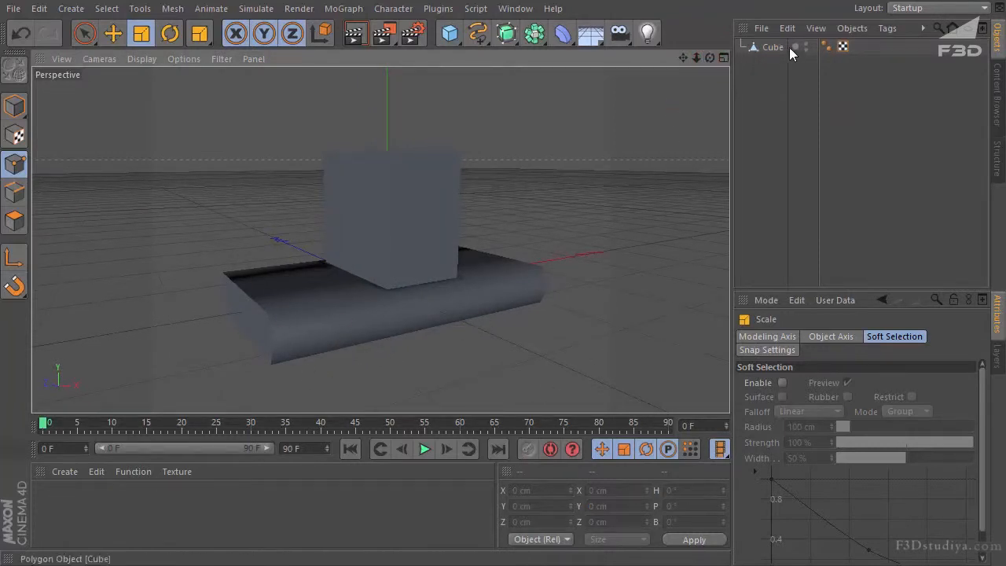
left_click(826, 47)
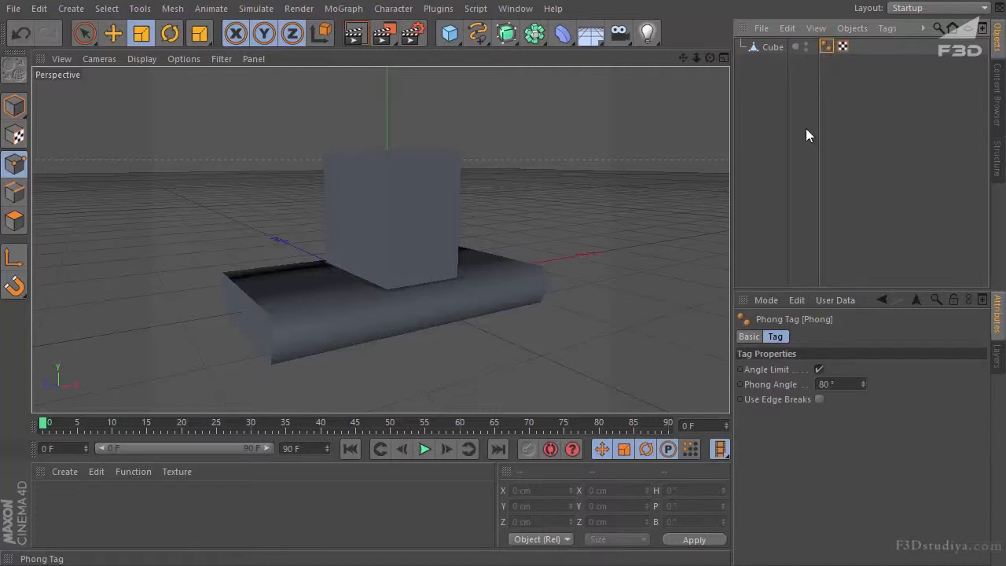
key("Delete")
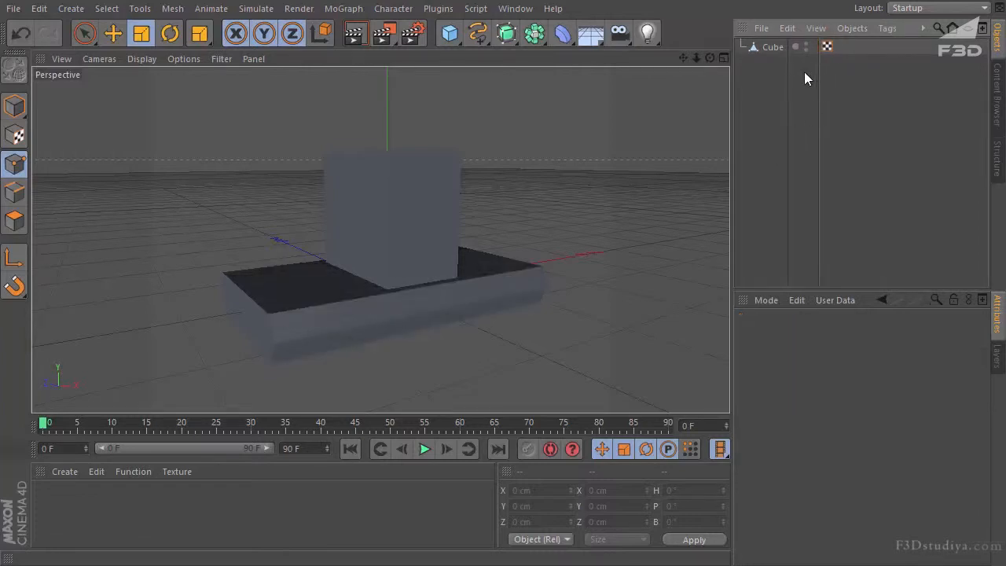
left_click_drag(702, 59, 738, 63)
left_click(773, 46)
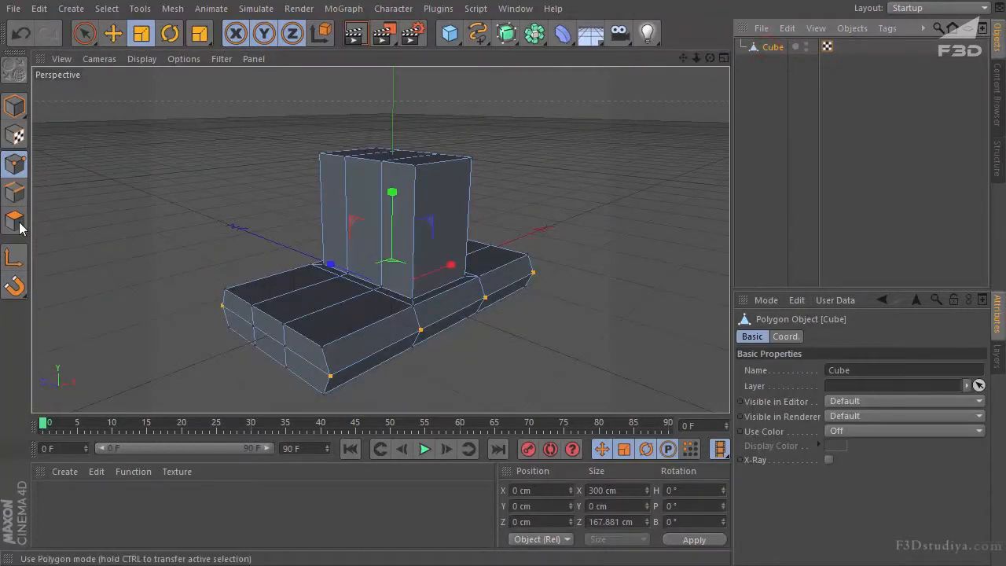
- Select the inner and outer points around the foot of the raised block on both ends
left_click(18, 180)
left_click(85, 35)
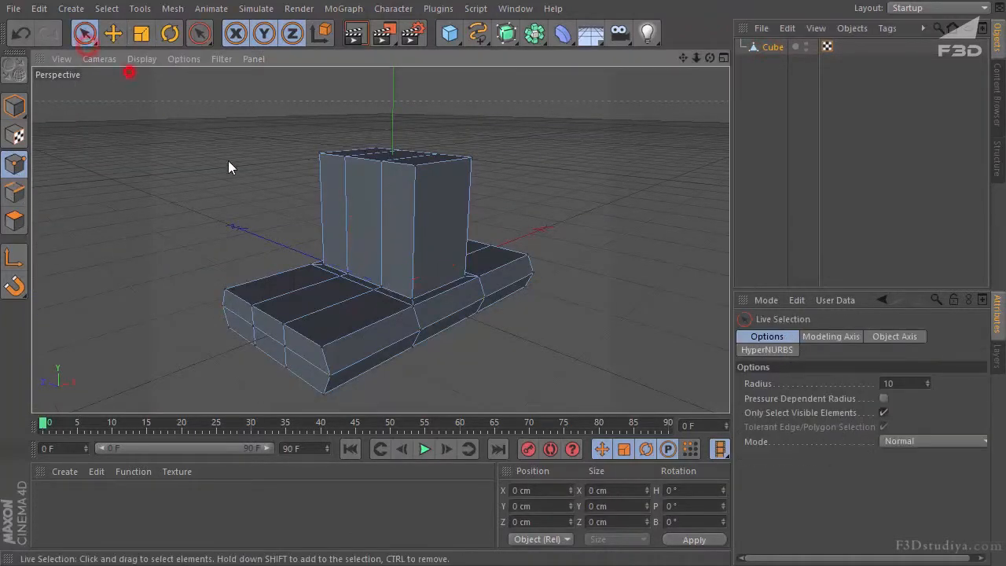
left_click_drag(415, 294, 323, 271)
mouse_move(708, 58)
left_mouse_down()
mouse_move(488, 321)
mouse_move(707, 55)
left_mouse_up()
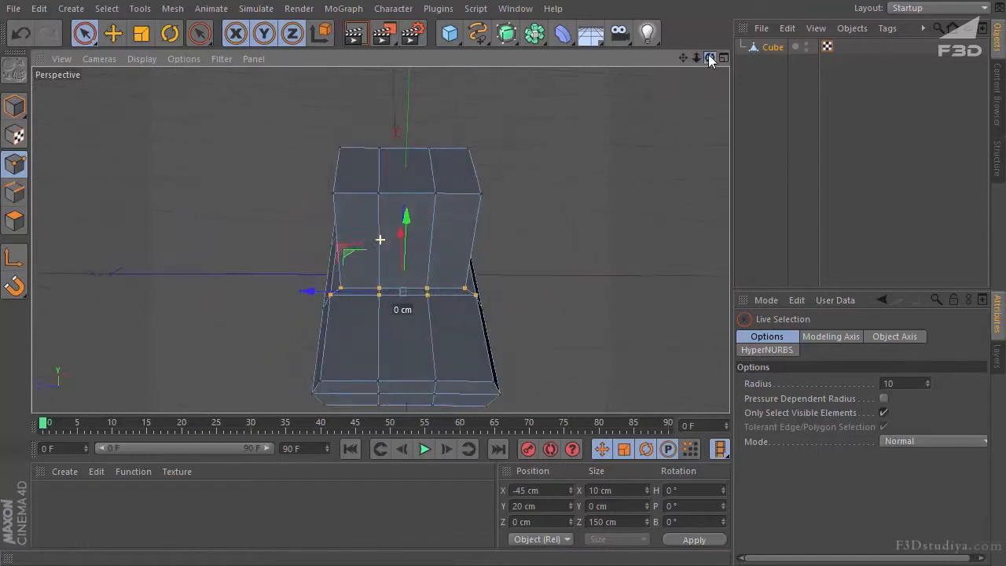
left_click(478, 293, "ctrl")
left_click(500, 281, "shift")
mouse_move(710, 58)
left_mouse_down()
mouse_move(488, 325)
mouse_move(456, 246)
mouse_move(445, 262)
mouse_move(368, 288)
mouse_move(404, 282)
mouse_move(325, 320)
mouse_move(324, 307)
left_mouse_up()
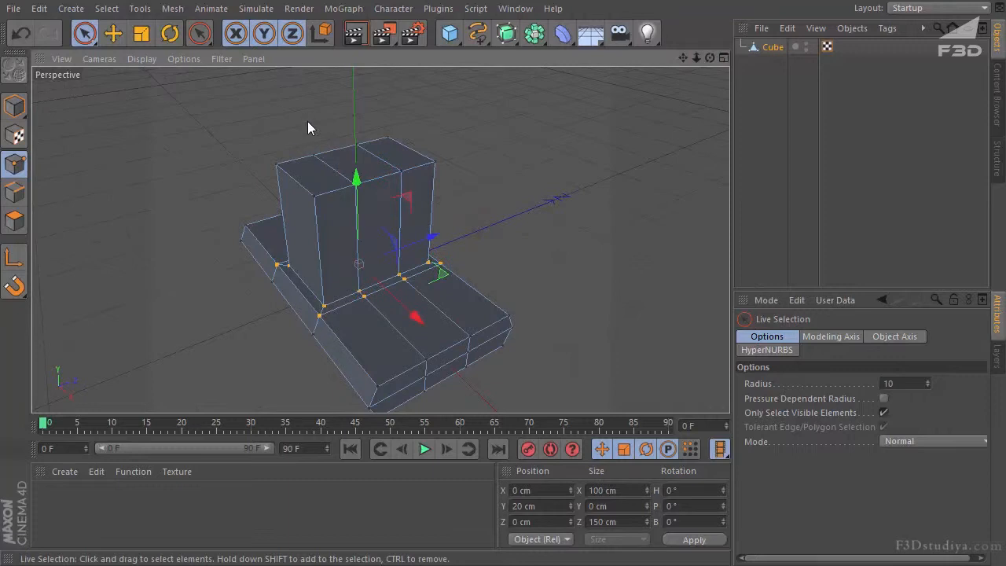
- Scale the selected foot points along X to about 159 cm to taper the raised block
left_click(141, 33)
left_click_drag(417, 296, 469, 361)
left_click_drag(710, 57, 409, 265)
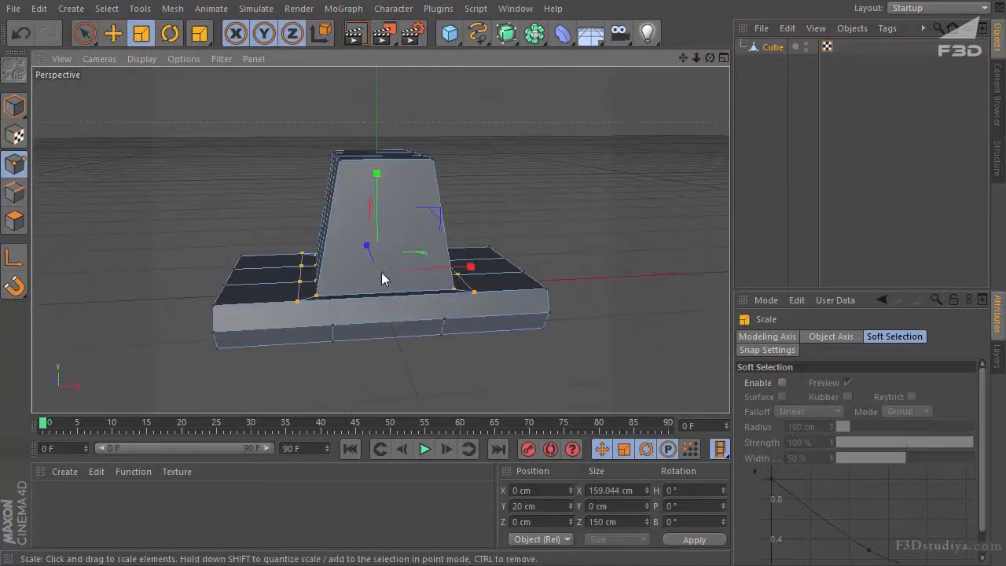
- Select the raised block's foot points on the negative-X end and move them outward along X to about -96 cm
left_click_drag(710, 57, 292, 59)
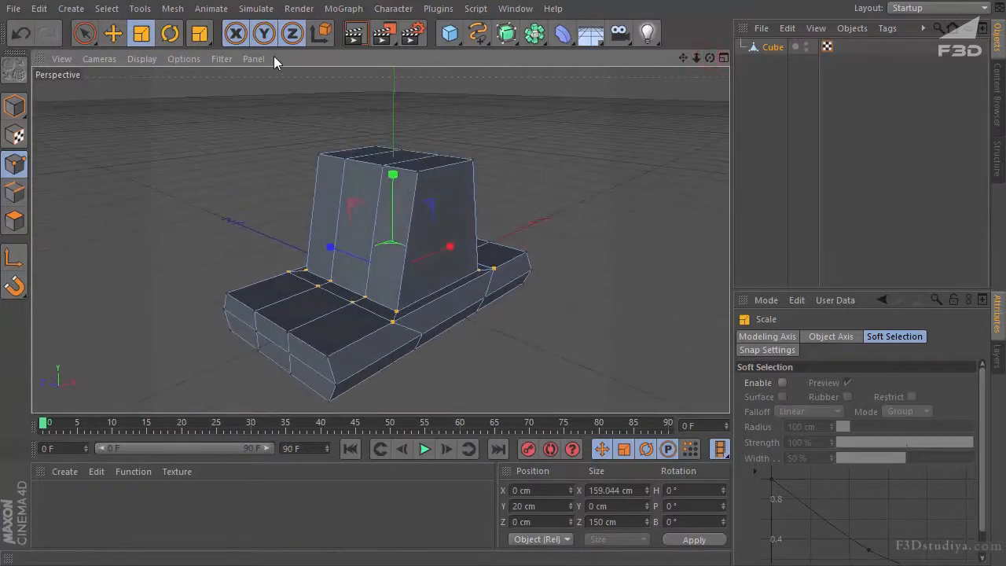
left_click(93, 37)
left_click(162, 147)
left_click(280, 240)
mouse_move(313, 283)
left_mouse_down()
mouse_move(382, 300)
mouse_move(394, 319)
mouse_move(424, 292)
mouse_move(401, 269)
mouse_move(385, 273)
left_mouse_up()
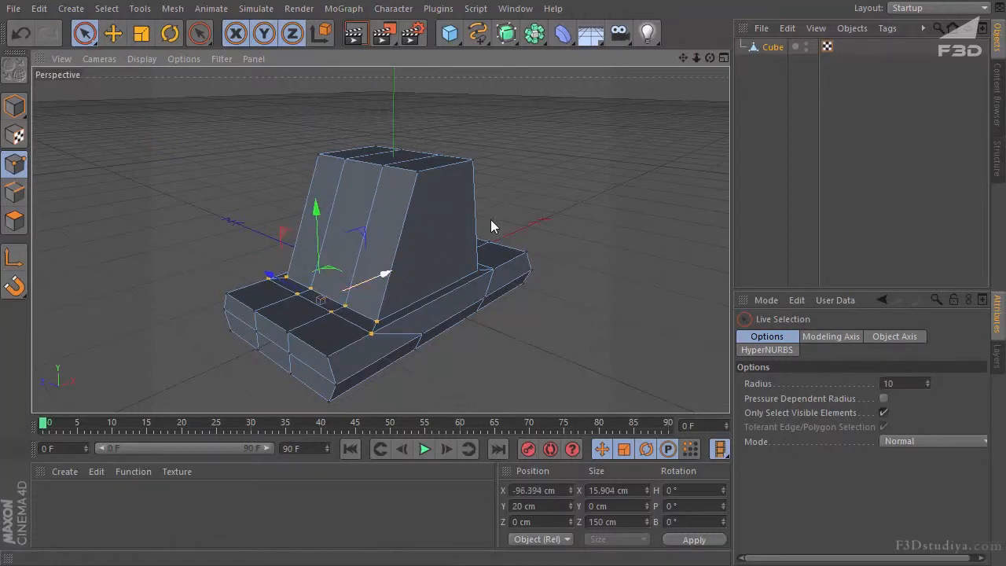
- Select all points of the base's positive-X end face and move them inward along X to about 109 cm
left_click_drag(453, 244, 489, 328, "alt")
left_click(572, 292)
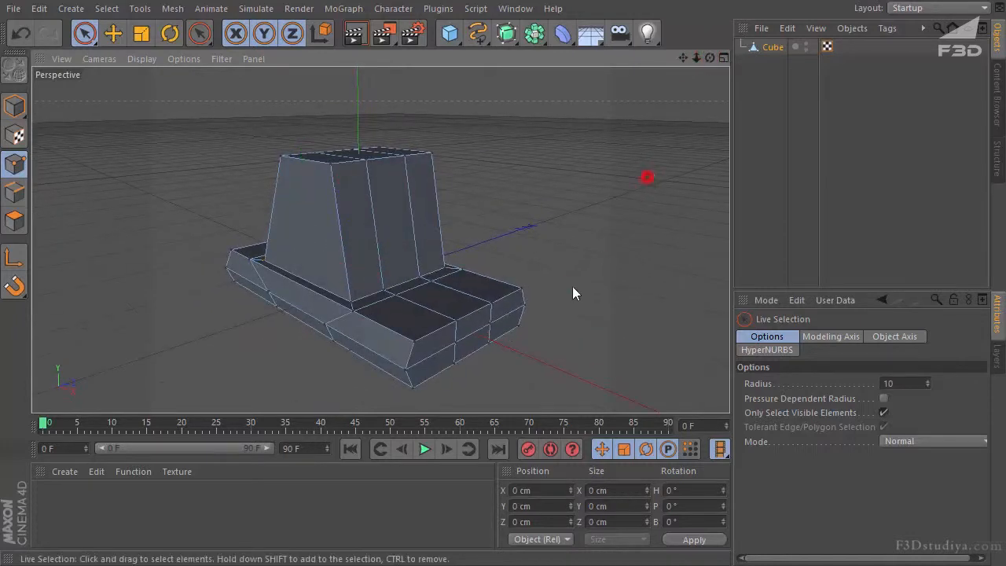
left_click_drag(517, 291, 445, 332)
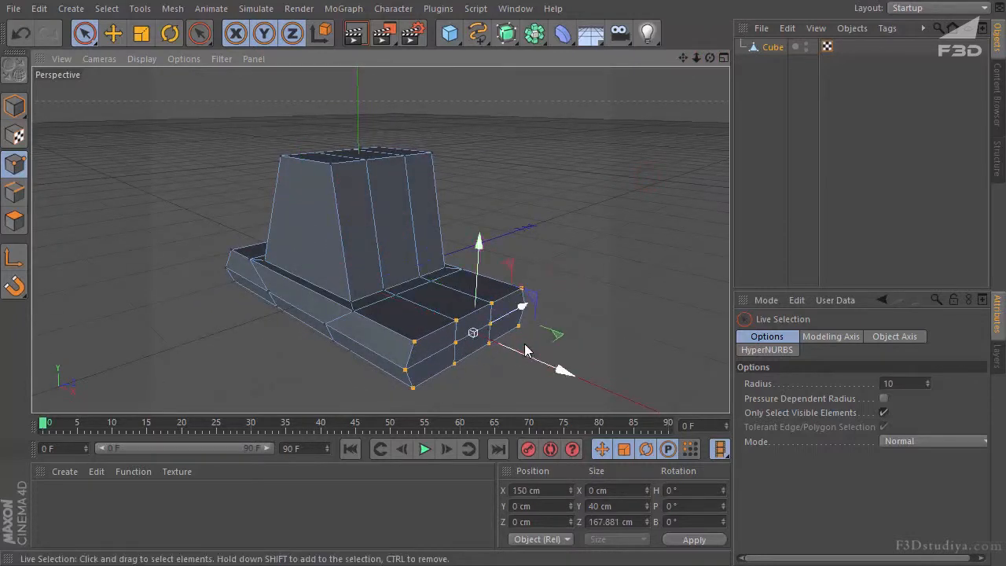
left_click_drag(560, 373, 525, 367)
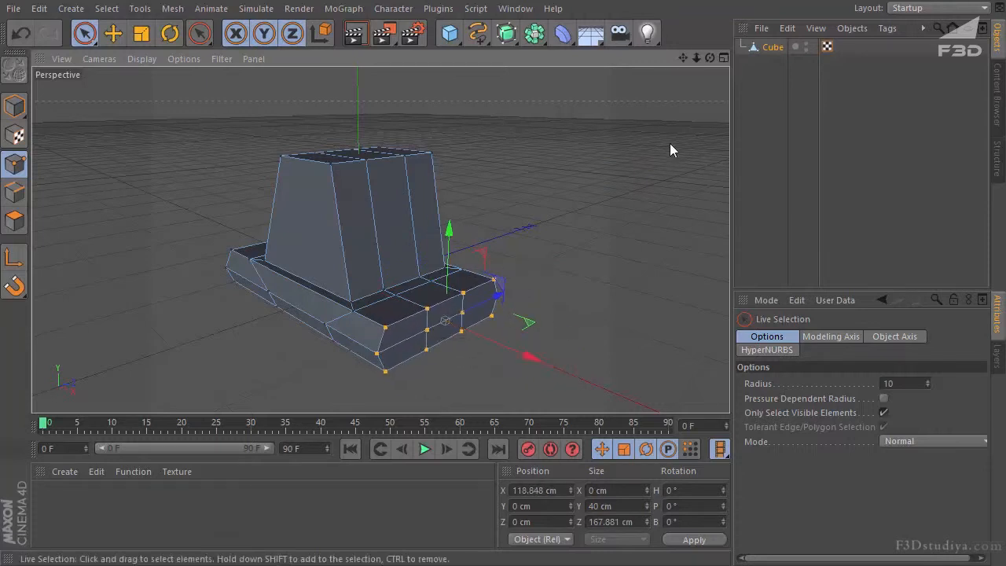
left_click_drag(710, 58, 597, 61)
left_click_drag(575, 296, 568, 293)
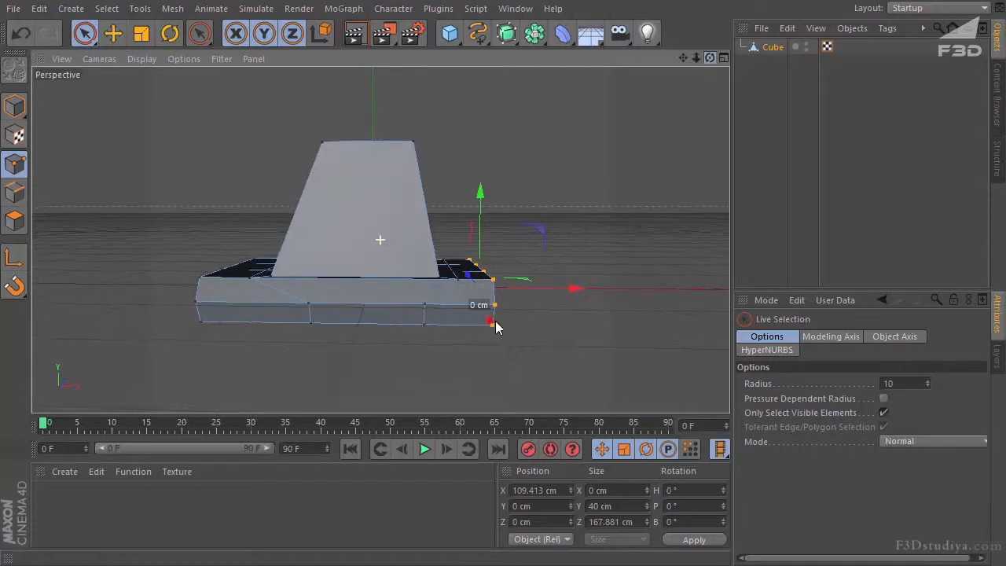
- Select all points of the base's negative-X end face and move them outward along X to about -194 cm
left_click_drag(710, 58, 696, 67)
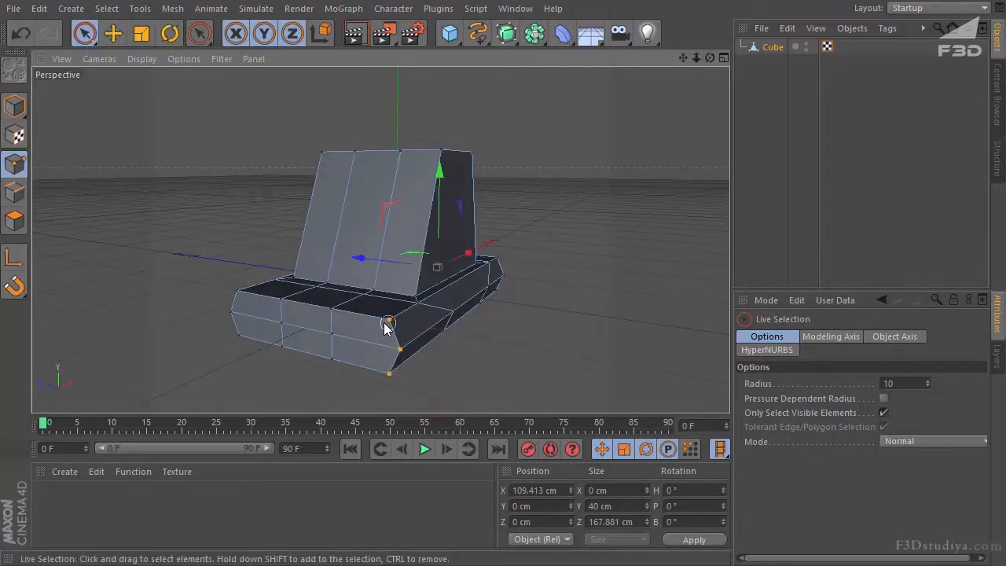
left_click_drag(330, 364, 291, 325, "shift")
left_click(245, 342, "shift")
left_click_drag(349, 305, 323, 321)
- Select the two inner mid-height points on each long side of the base
mouse_move(710, 58)
left_mouse_down()
mouse_move(487, 320)
mouse_move(710, 58)
left_mouse_up()
left_click(312, 357)
left_click(288, 306)
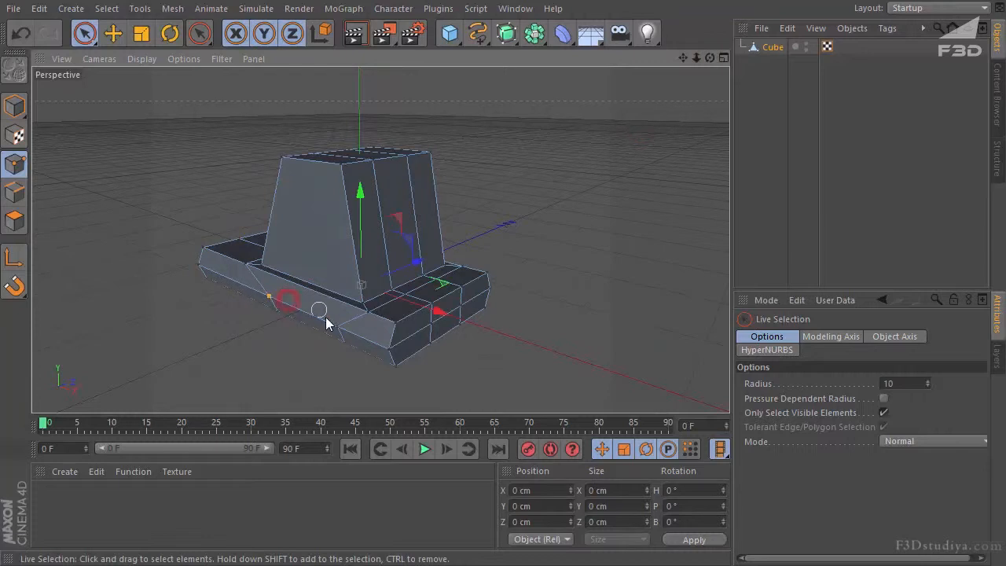
left_click_drag(490, 326, 478, 279, "alt")
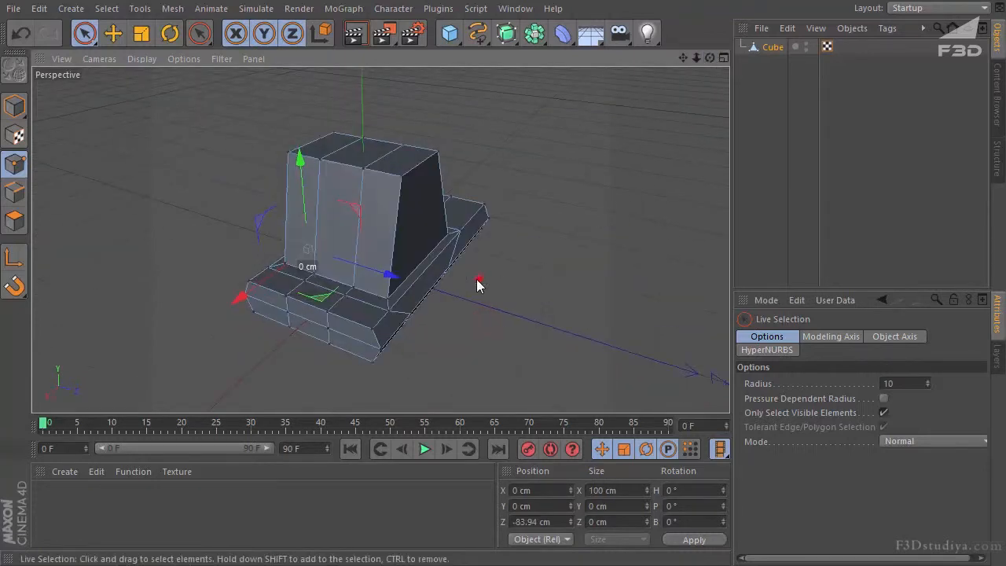
left_click_drag(710, 58, 496, 274)
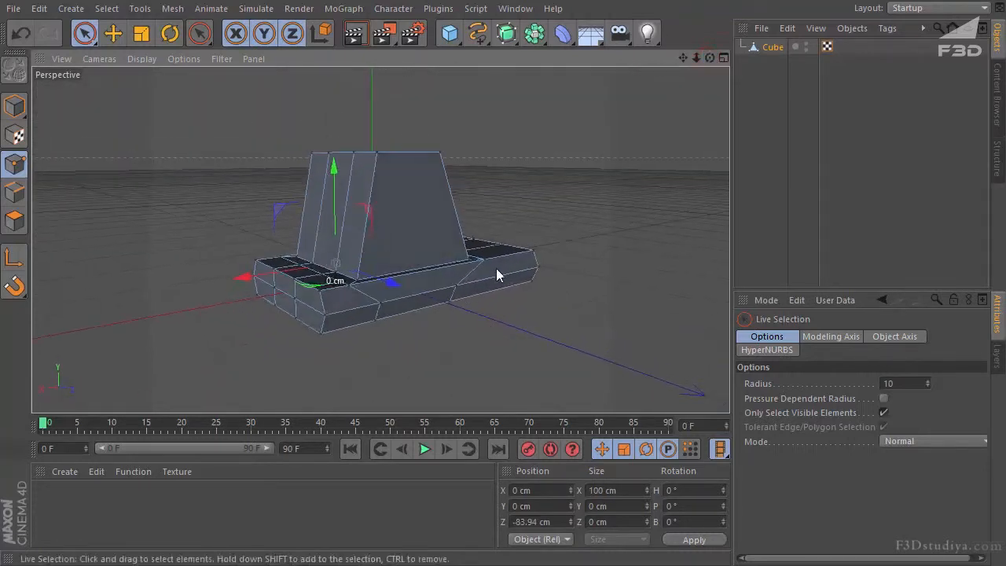
left_click(387, 309)
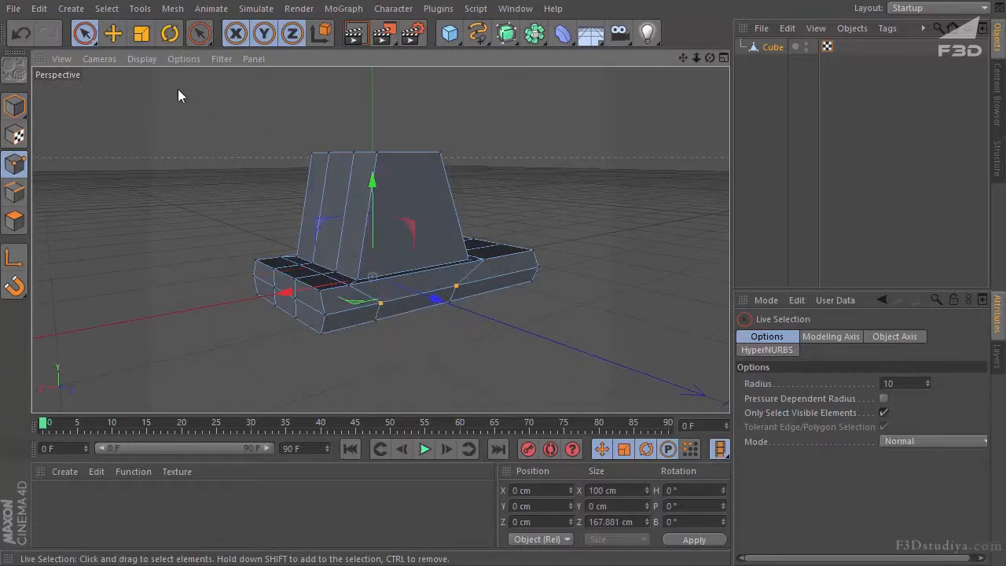
- Scale the selected mid-height side points inward along Z to about 151 cm
left_click(142, 33)
left_click_drag(710, 58, 531, 223)
scroll(452, 279, "up", 5)
left_click_drag(353, 294, 349, 300)
left_click_drag(710, 58, 488, 320)
left_click(89, 39)
left_click(99, 59)
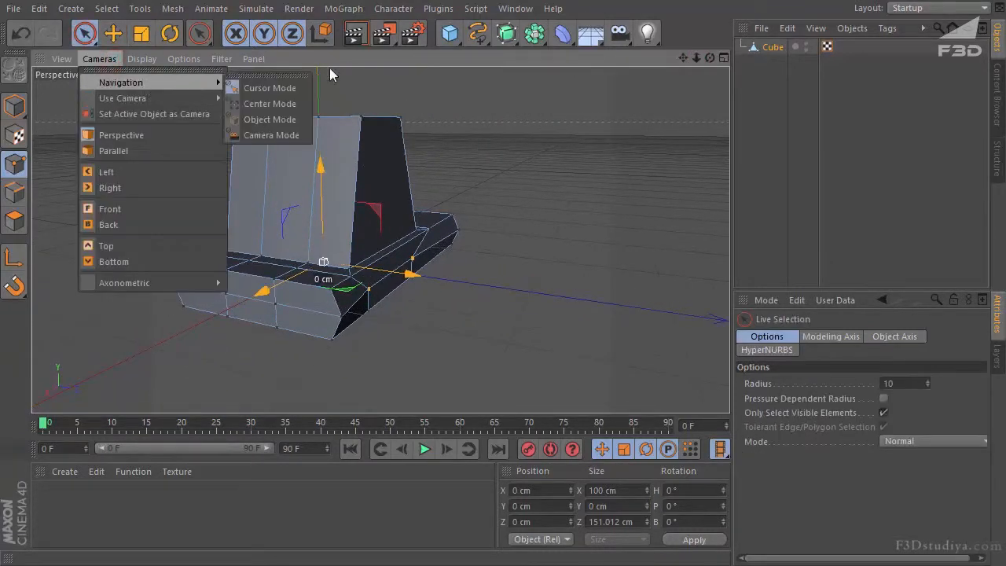
left_click(313, 79)
- Switch to polygon mode and select all faces on the four sloping sides of the raised block
left_click_drag(710, 57, 489, 320)
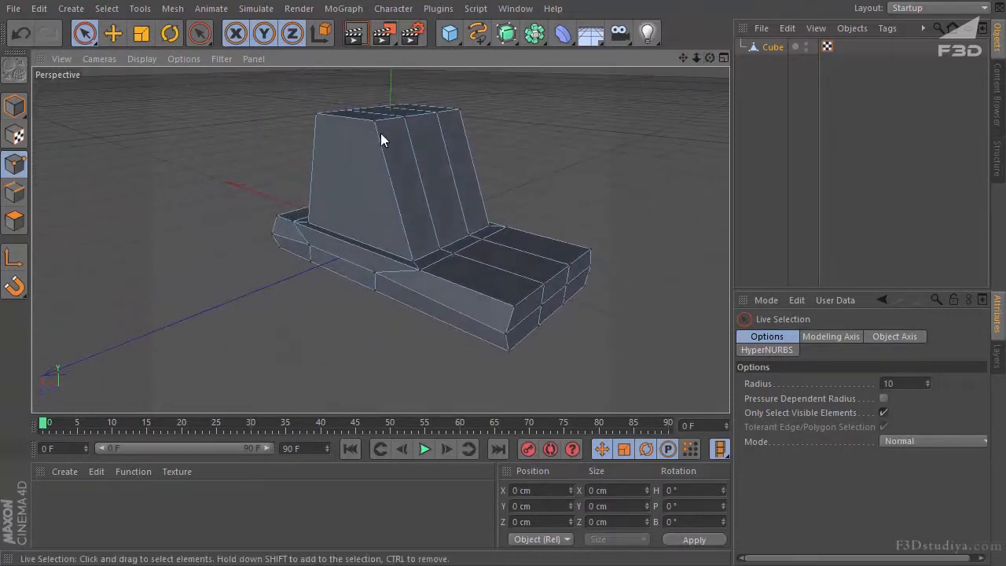
left_click(15, 221)
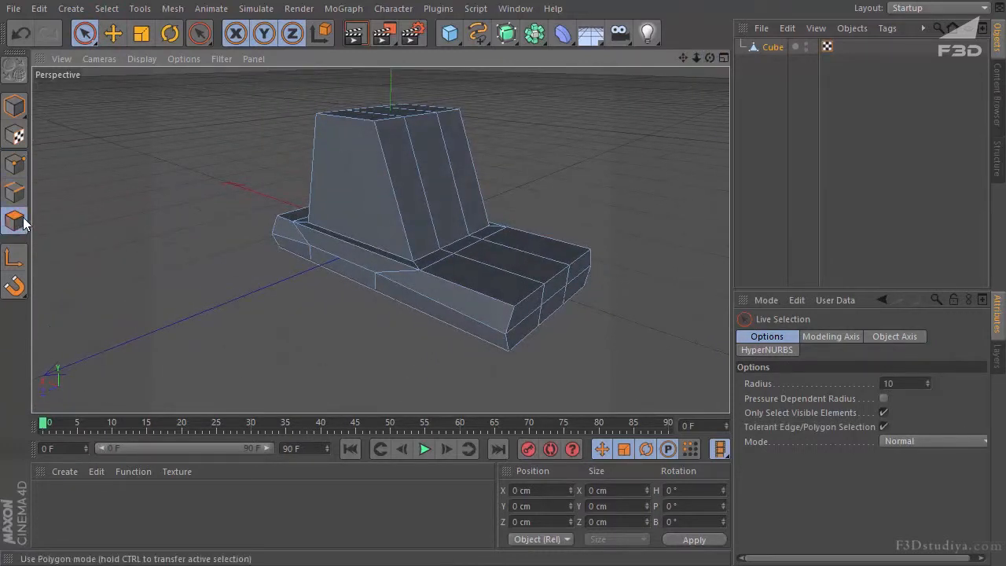
left_click(448, 157)
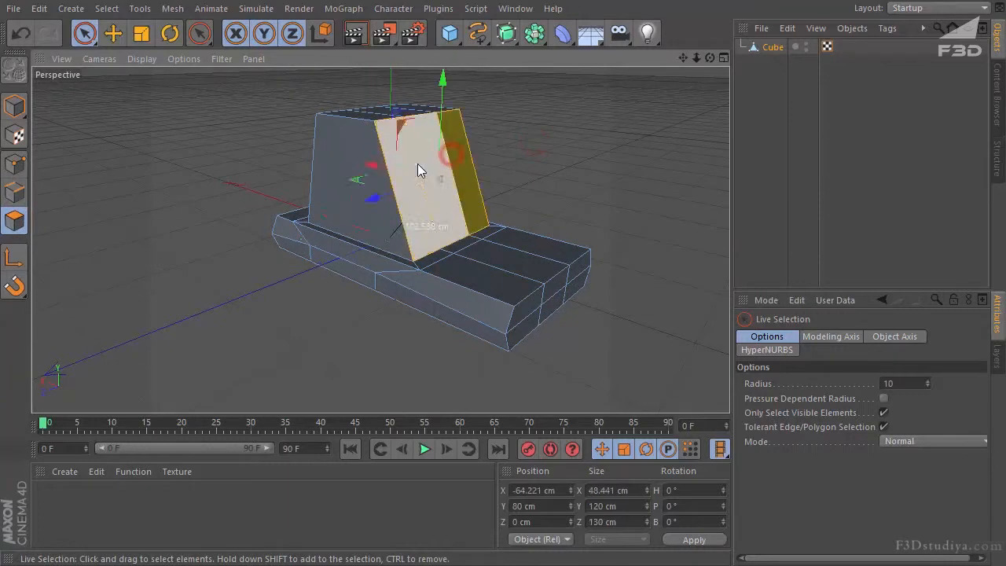
left_click(347, 177, "shift")
mouse_move(714, 58)
left_mouse_down()
mouse_move(485, 321)
mouse_move(595, 112)
left_mouse_up()
left_click(433, 195, "shift")
left_click_drag(435, 212, 370, 231, "shift")
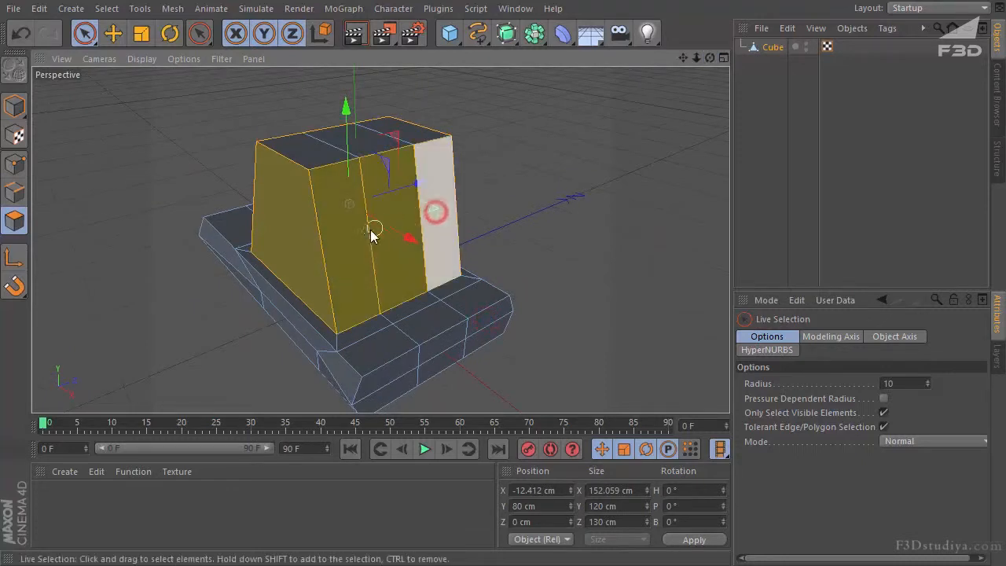
left_click_drag(710, 58, 488, 320)
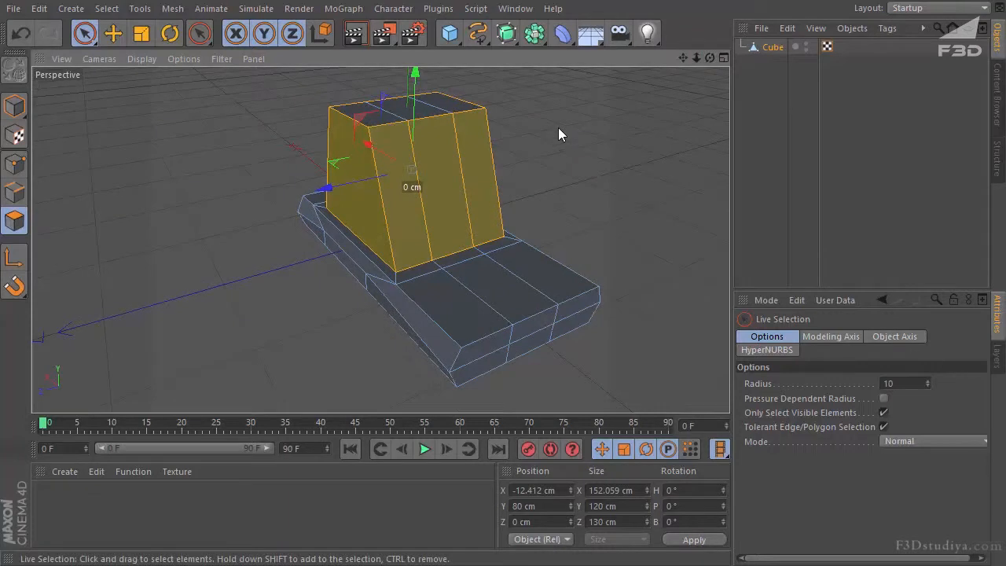
- Inset the selected side faces of the raised block with Extrude Inner at a 6 cm offset
right_click(547, 109)
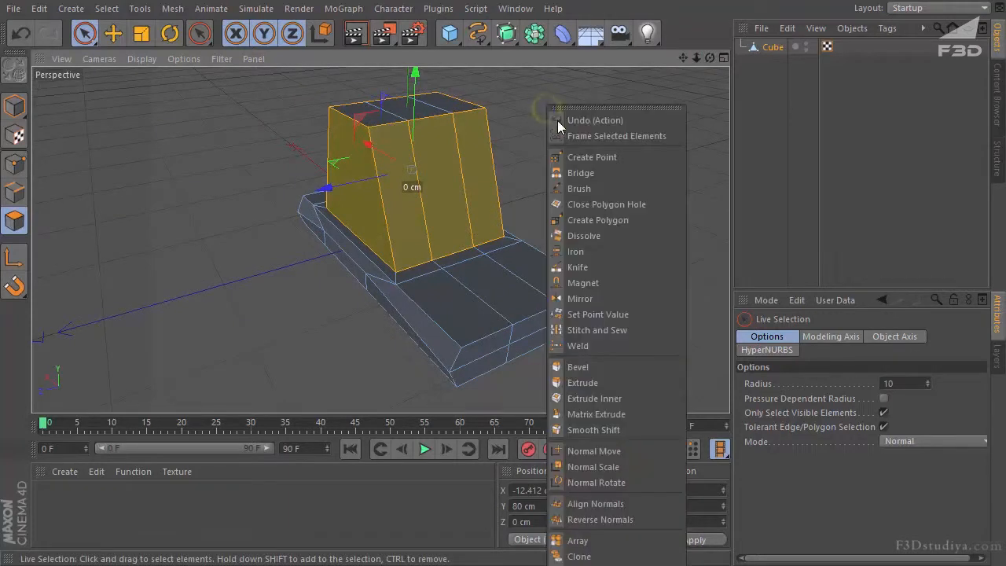
left_click(600, 399)
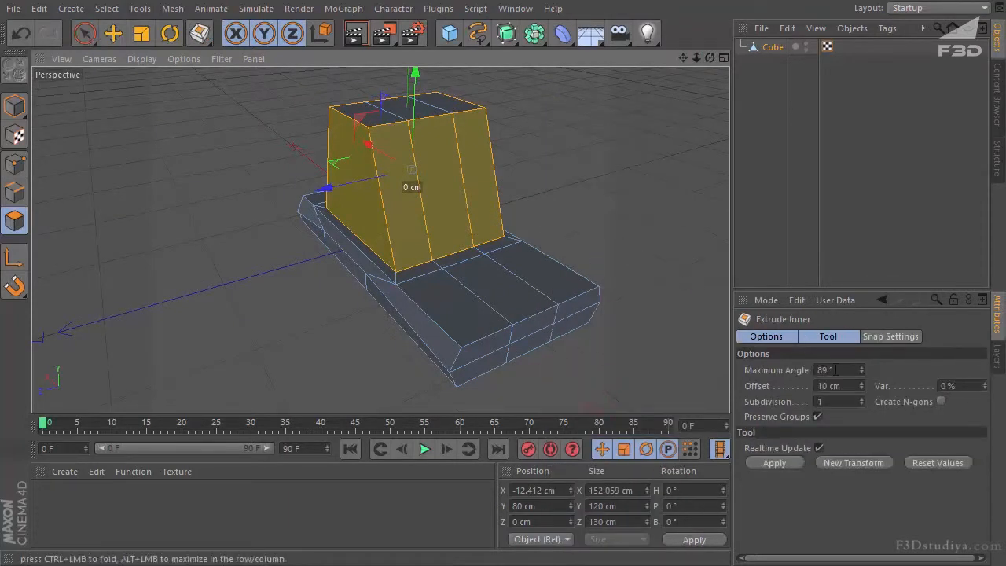
left_click(832, 385)
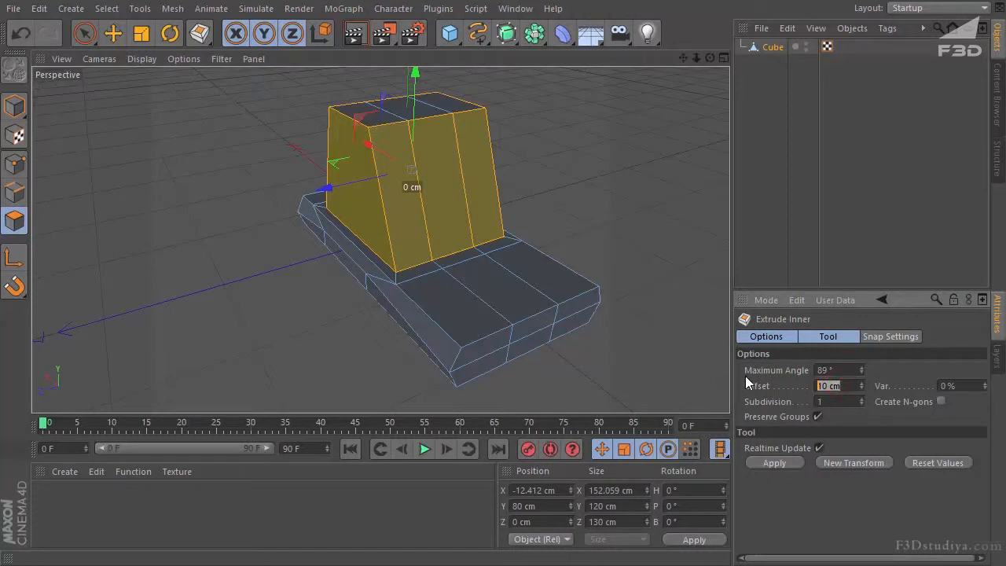
type("6")
left_click(774, 463)
- Extrude the inset side faces inward by about -4.5 cm to recess the window areas
right_click(532, 151)
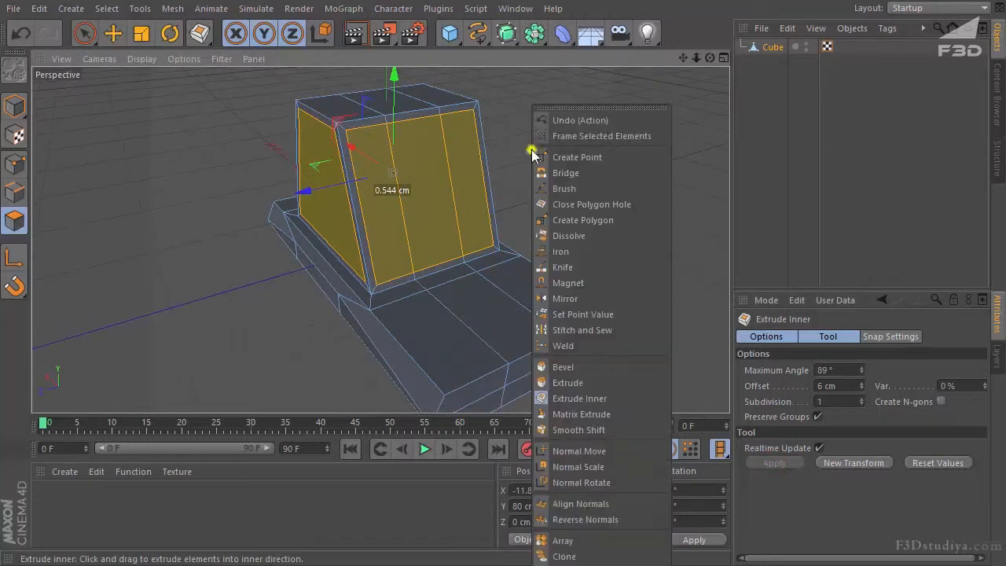
left_click(589, 384)
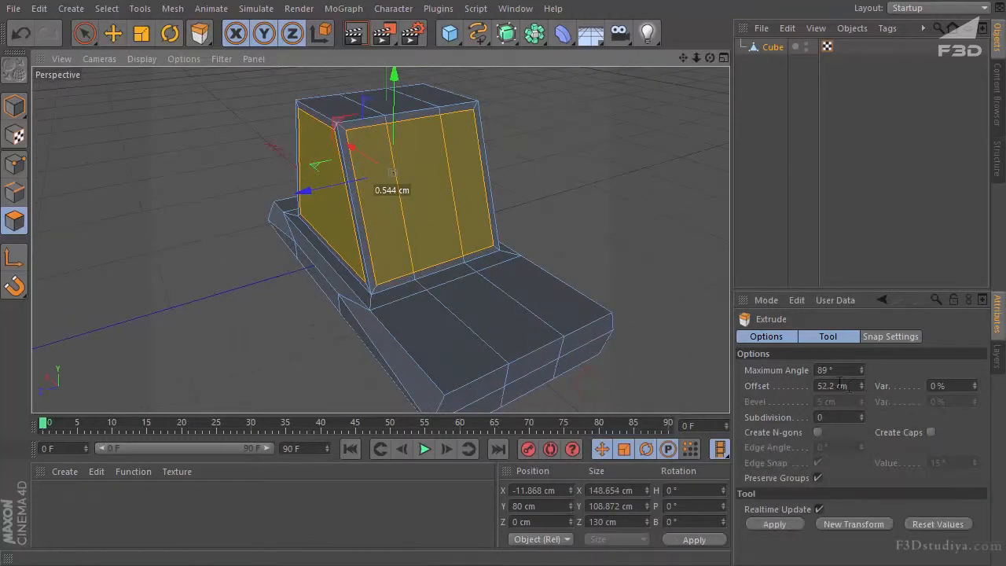
left_click_drag(392, 173, 488, 320)
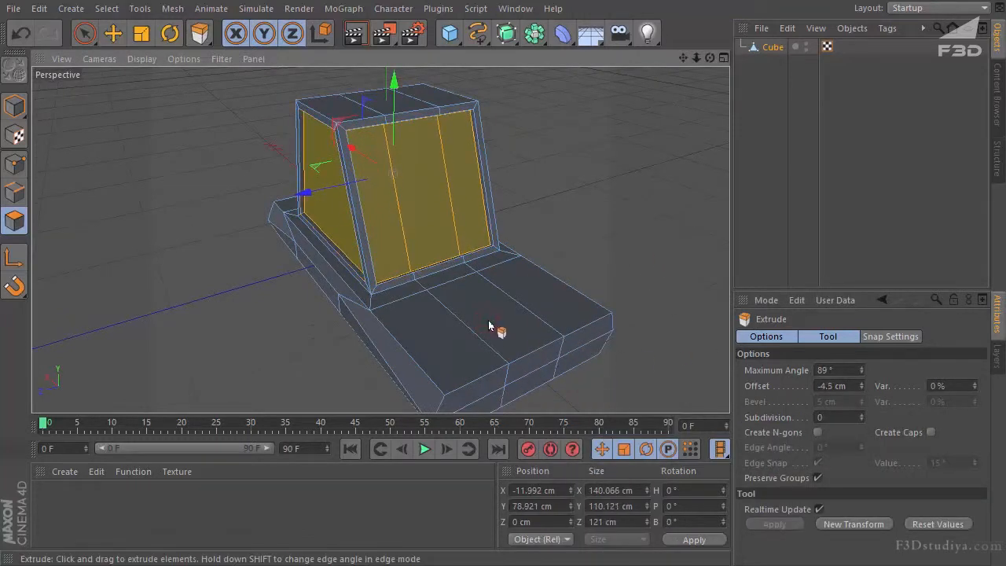
left_click_drag(486, 320, 492, 321, "alt")
key("ctrl+shift+z")
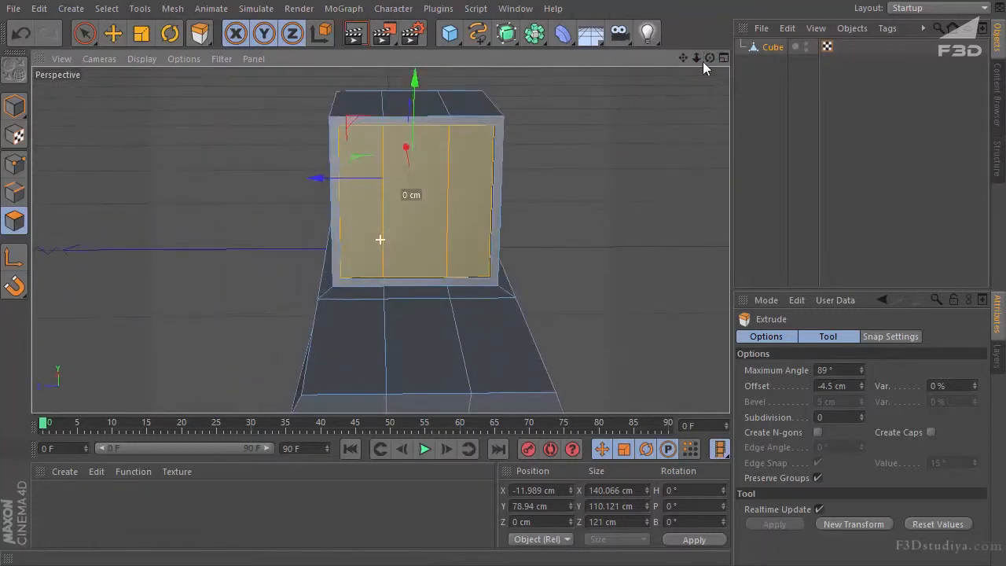
- Create a new default material and apply it to the selected recessed window faces
double_click(60, 511)
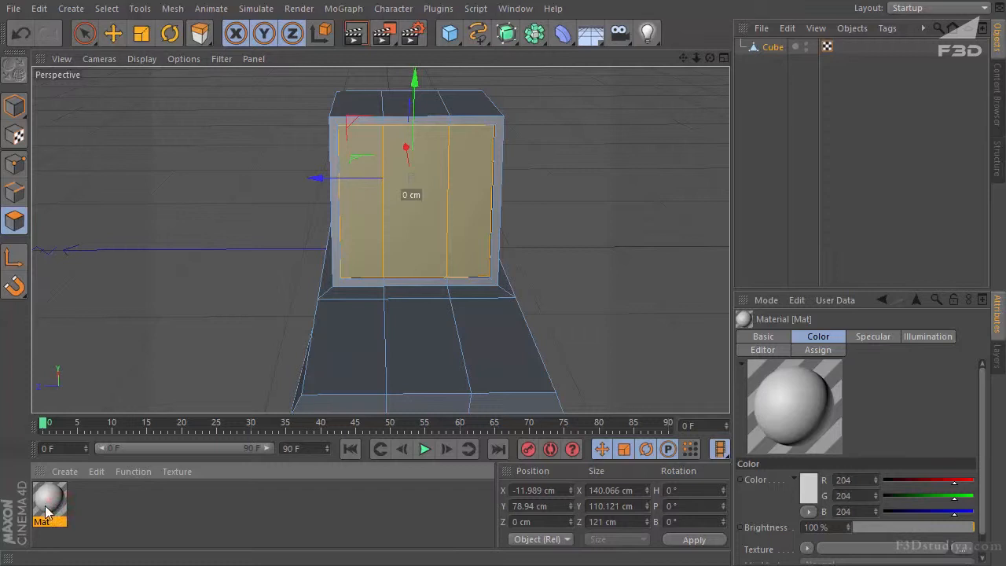
left_click_drag(397, 219, 404, 221)
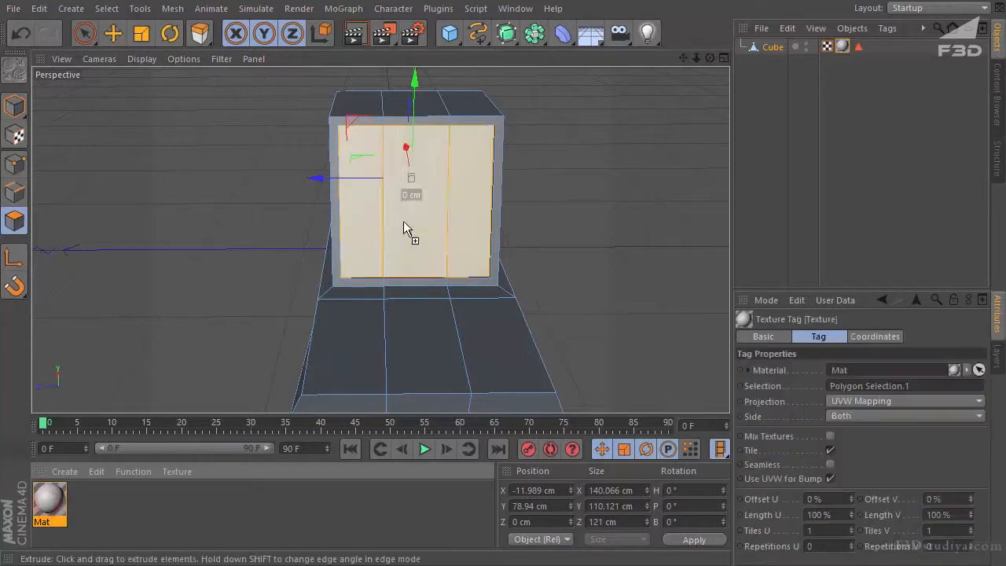
left_click(65, 472)
left_click(224, 500)
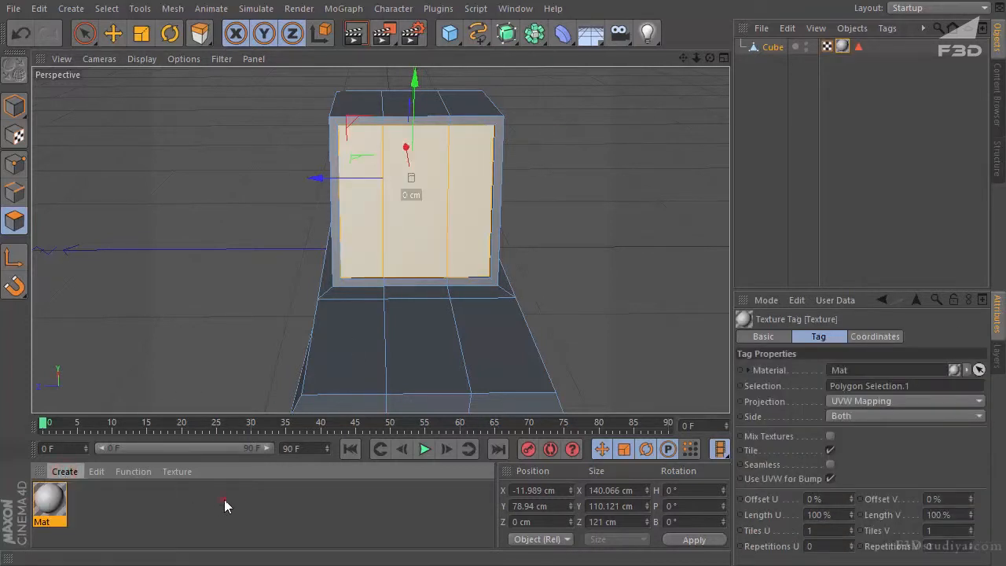
left_click_drag(710, 58, 489, 321)
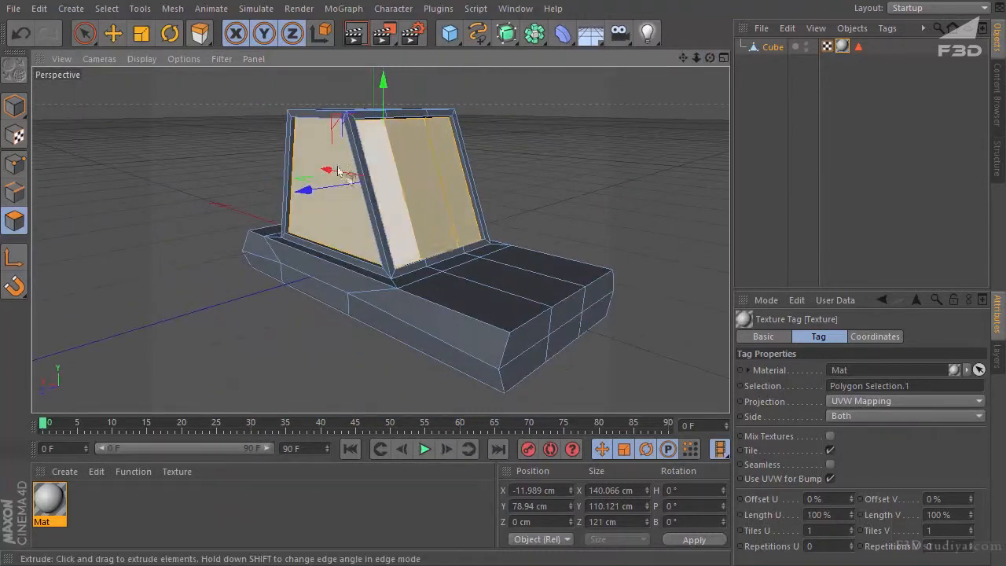
left_click(859, 47)
left_click(845, 47)
- Select the outer panels on both sides of the middle panel at each end of the base
left_click_drag(489, 320, 488, 320, "alt")
left_click_drag(706, 57, 488, 319)
left_click(85, 33)
left_click(113, 86)
left_click(437, 371)
left_click(553, 347, "shift")
left_click_drag(712, 58, 676, 104)
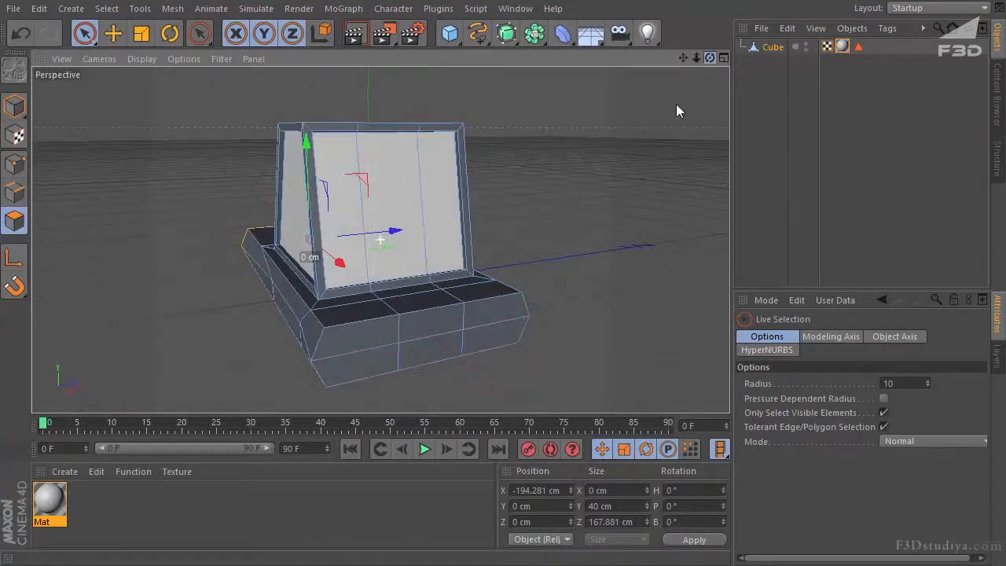
left_click(374, 353)
left_click(508, 322, "shift")
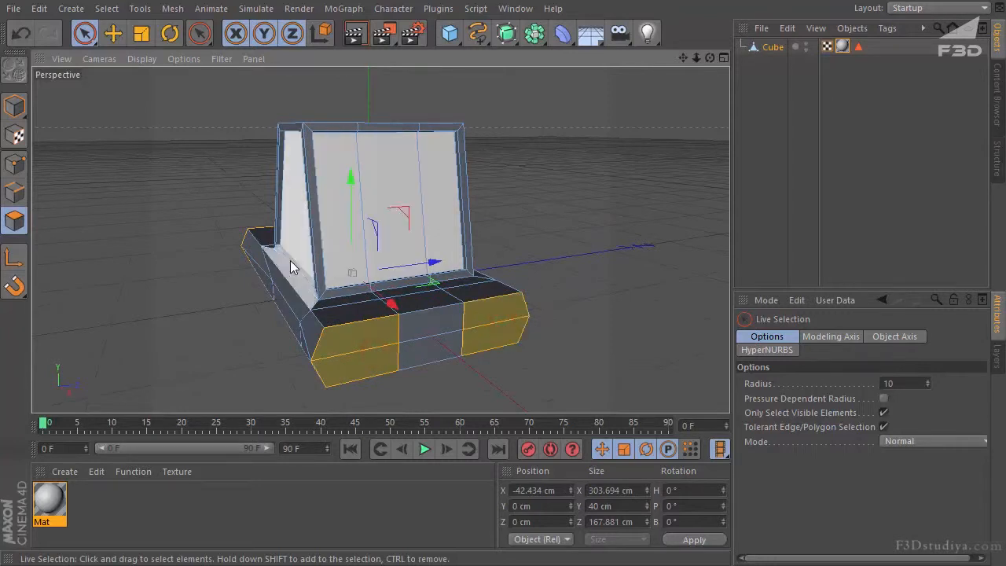
- Inset the selected end panels with Extrude Inner at a 5 cm offset
right_click(513, 224)
left_click(554, 398)
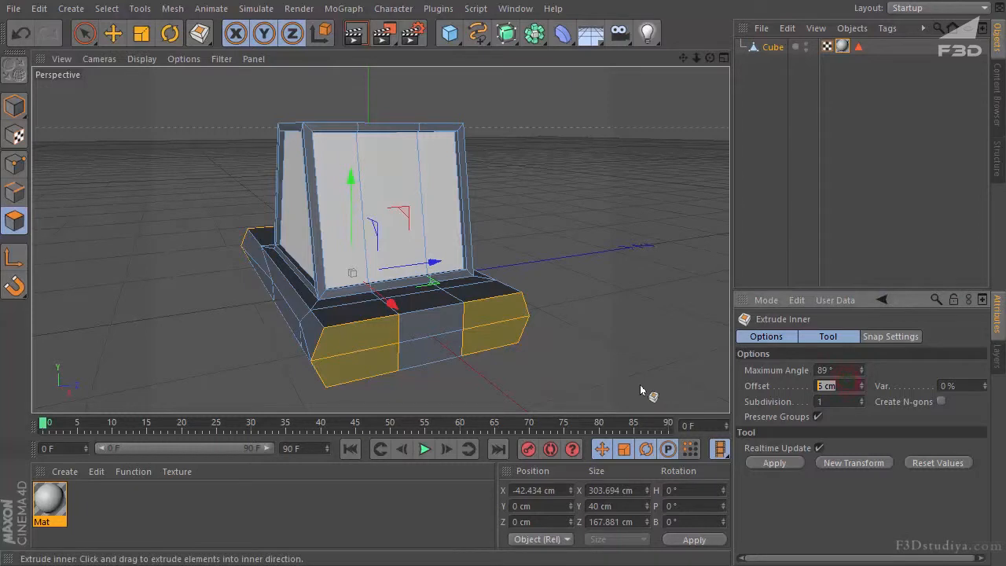
left_click(821, 385)
type("5")
left_click(774, 463)
- Extrude the inset end panels inward by about -3.4 cm to form light recesses
right_click(586, 268)
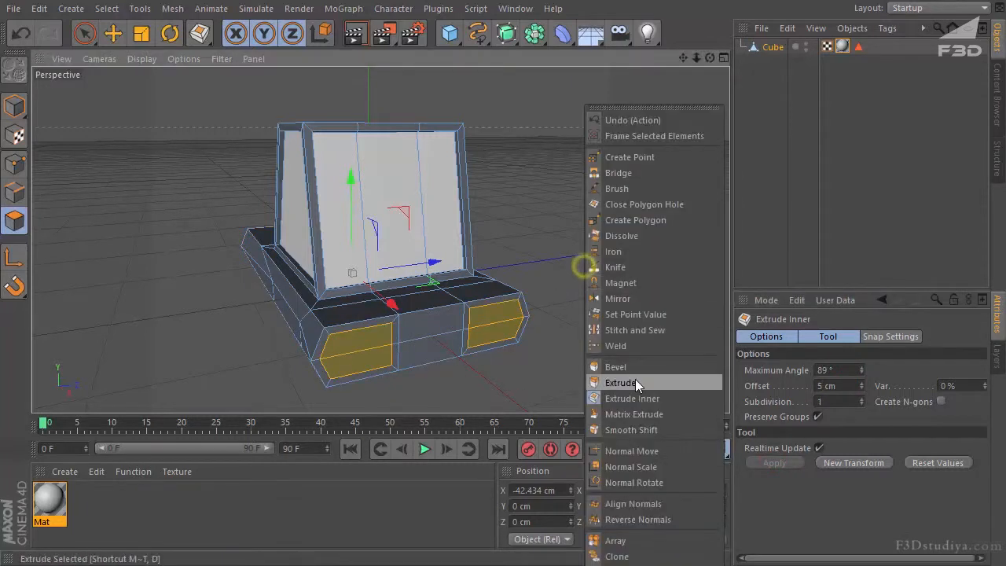
left_click(636, 382)
left_click_drag(647, 312, 488, 320)
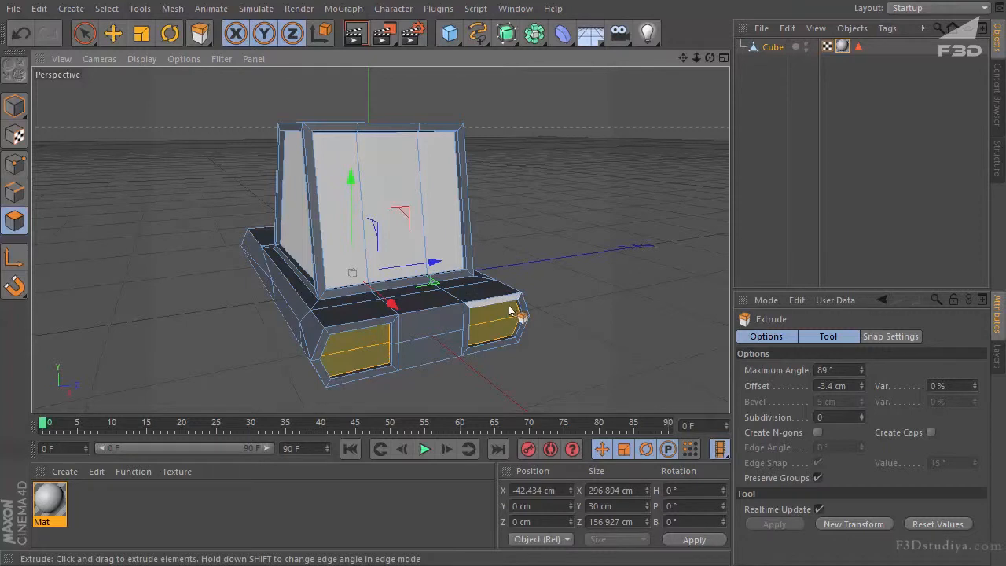
- Inset the recessed light faces with Extrude Inner at a 2 cm offset
right_click(541, 301)
left_click(590, 398)
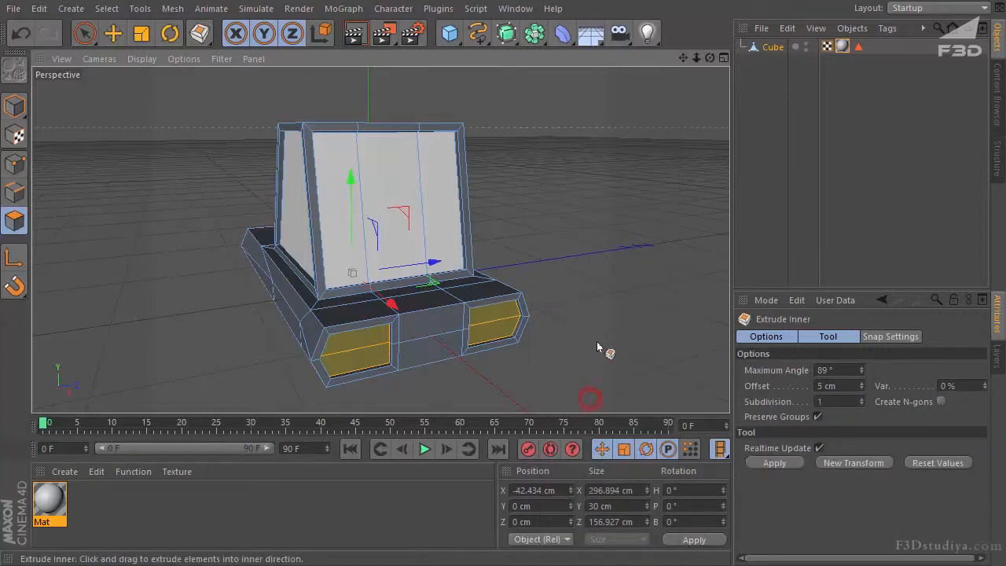
left_click_drag(840, 385, 735, 365)
type("2")
left_click(775, 463)
- Extrude the inner light faces outward by about 3.5 cm
right_click(582, 282)
left_click(639, 386)
left_click_drag(606, 353, 489, 320)
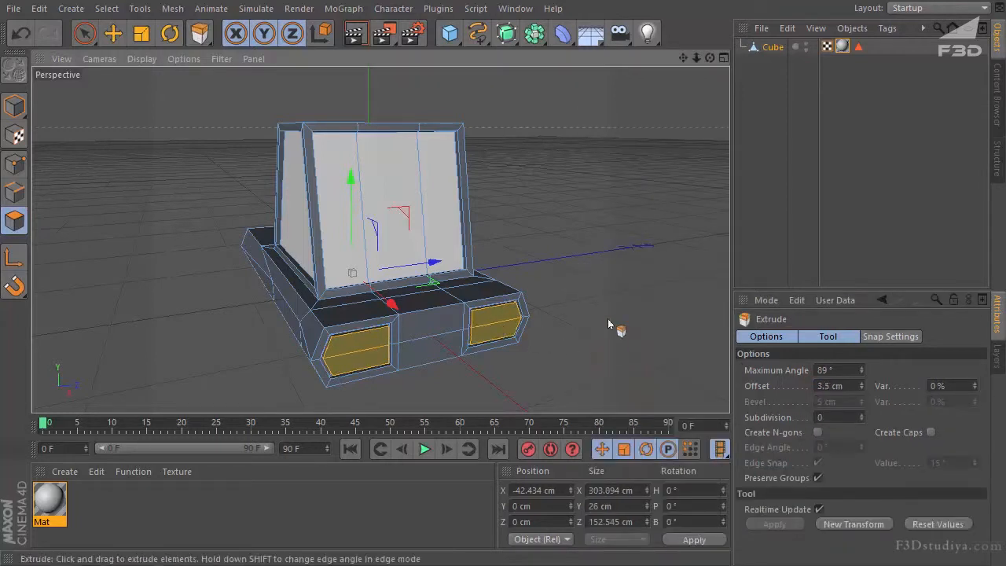
- Clear the selection and loop-select the narrow side faces around both headlights
left_click_drag(710, 59, 489, 320)
left_click(83, 33)
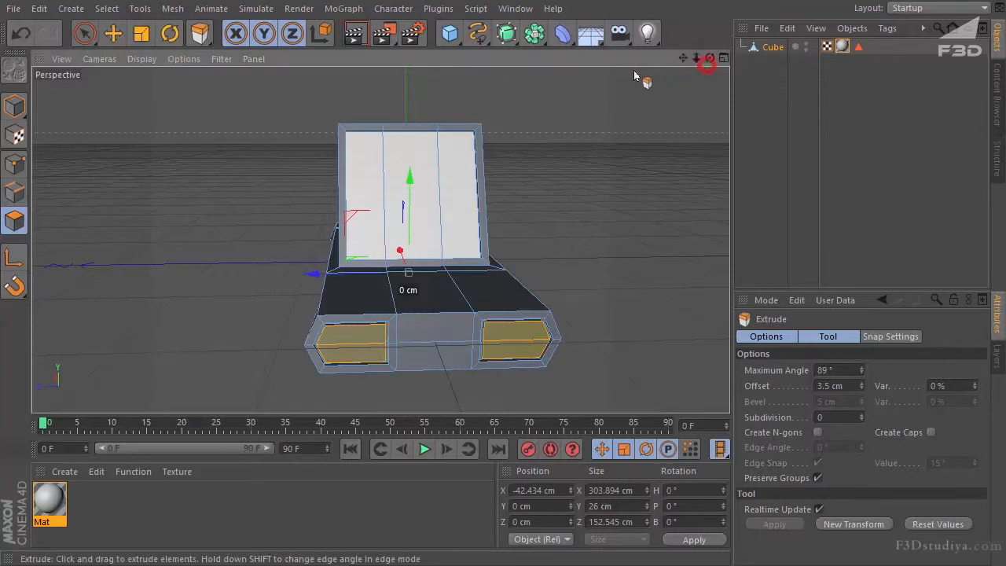
left_click_drag(711, 57, 425, 334)
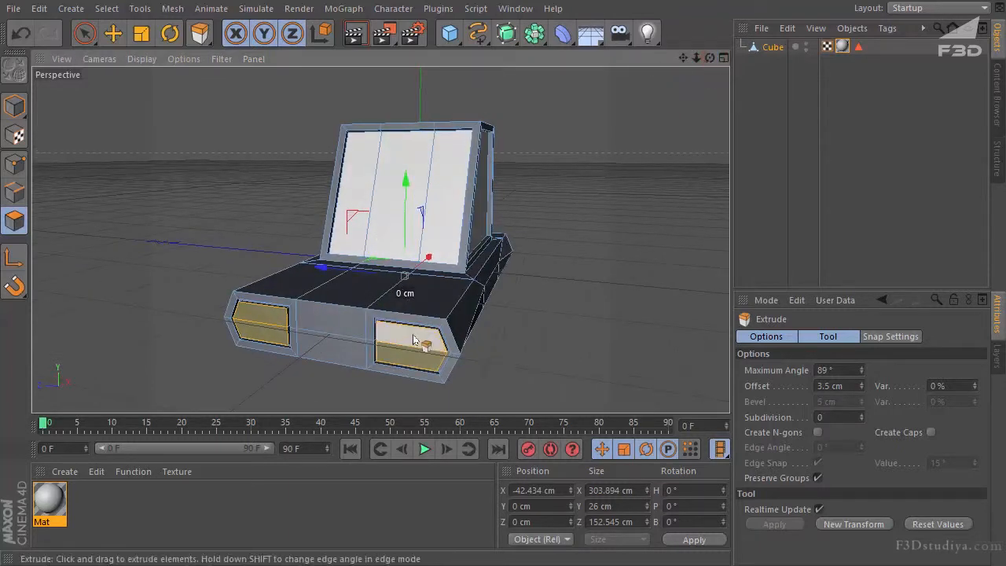
left_click(85, 33)
left_click(123, 94)
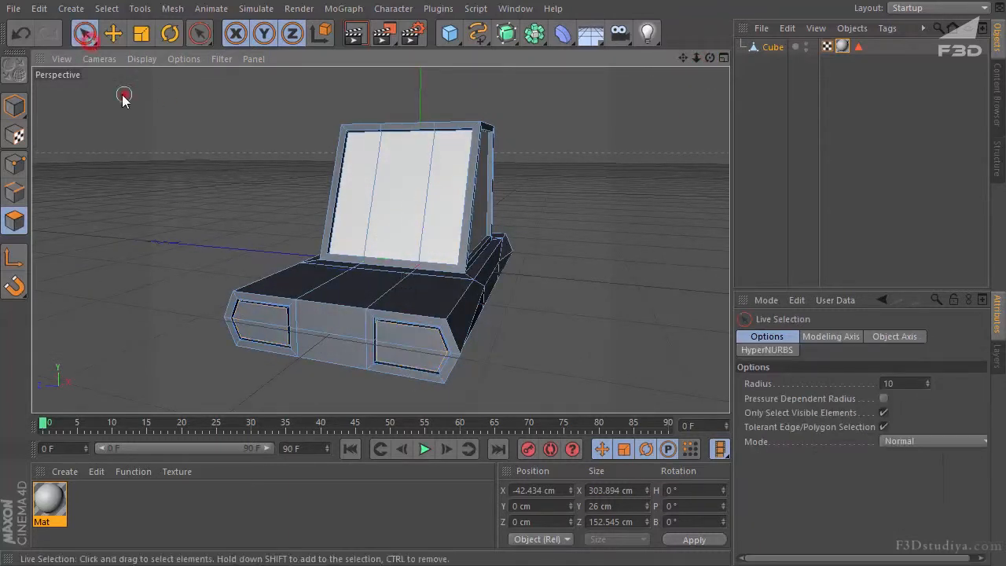
scroll(301, 340, "up", 3)
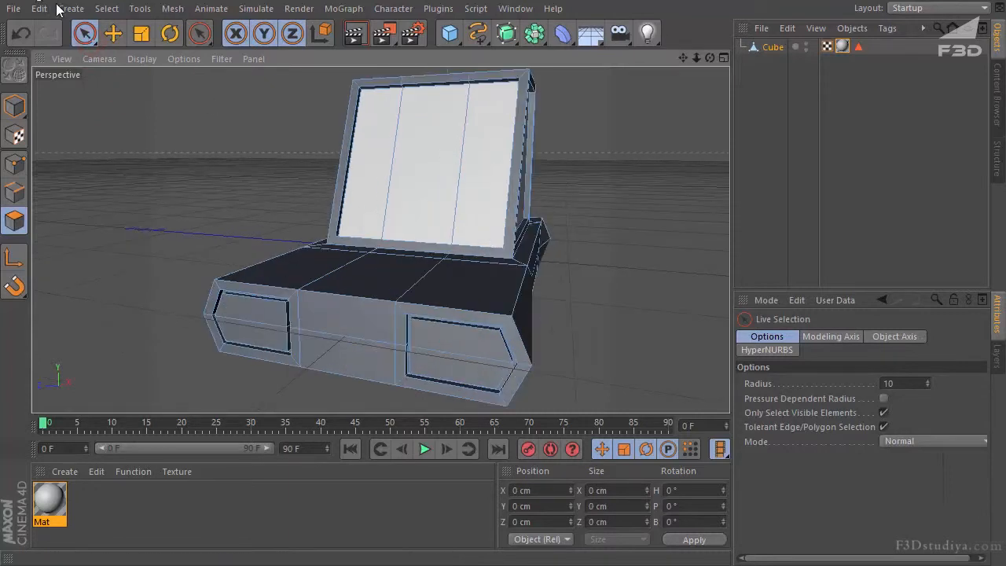
left_click(105, 9)
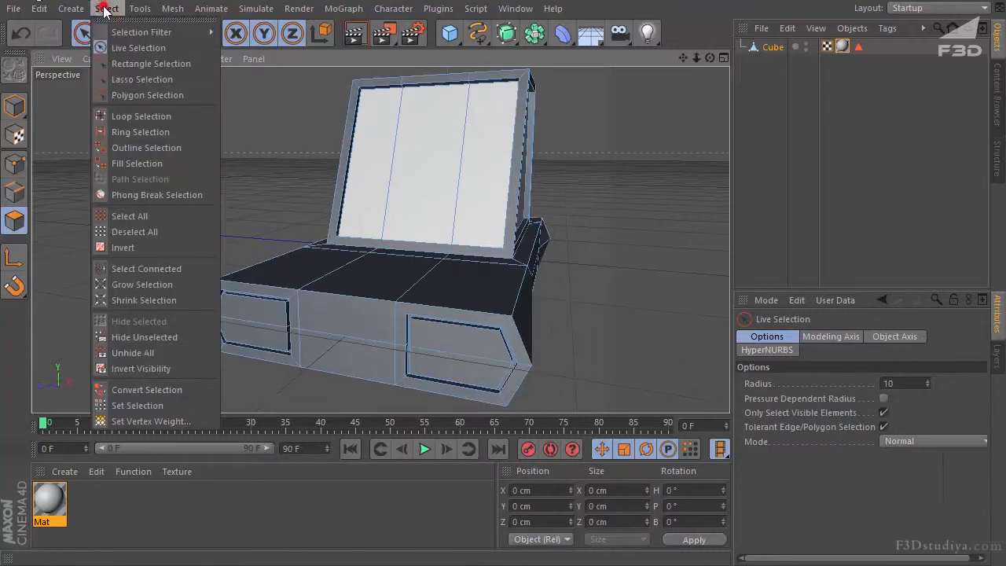
left_click(134, 118)
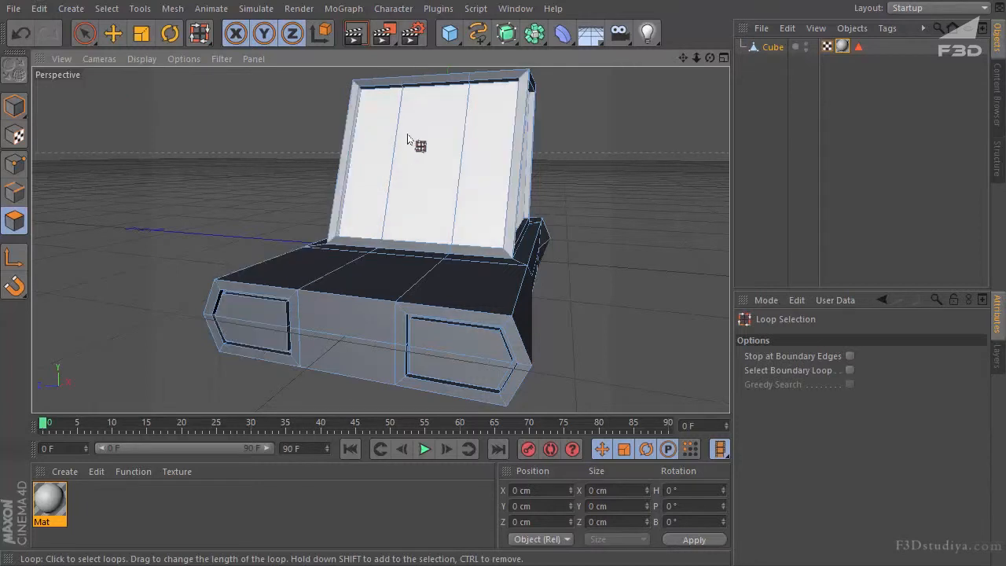
scroll(509, 309, "up", 3)
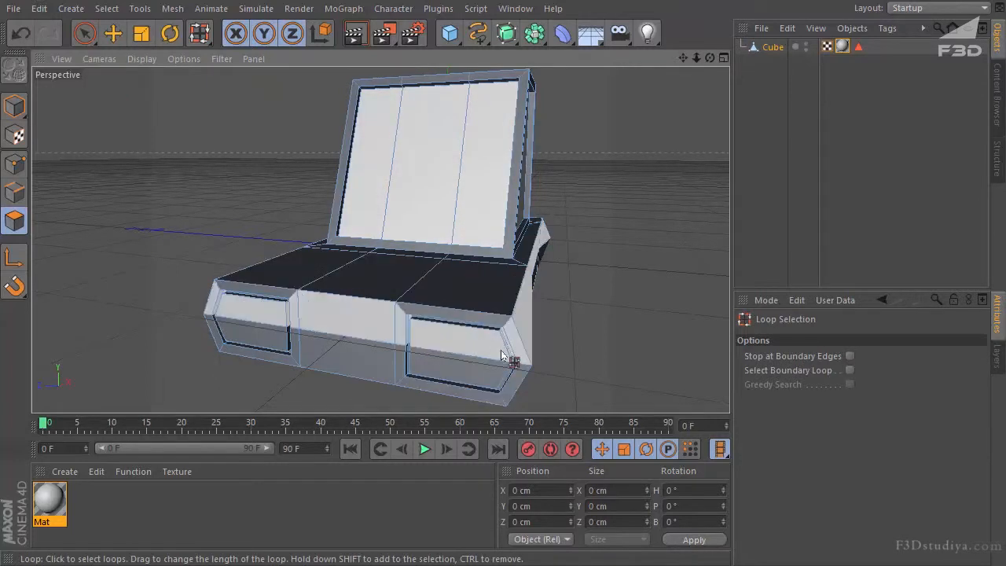
left_click(501, 319)
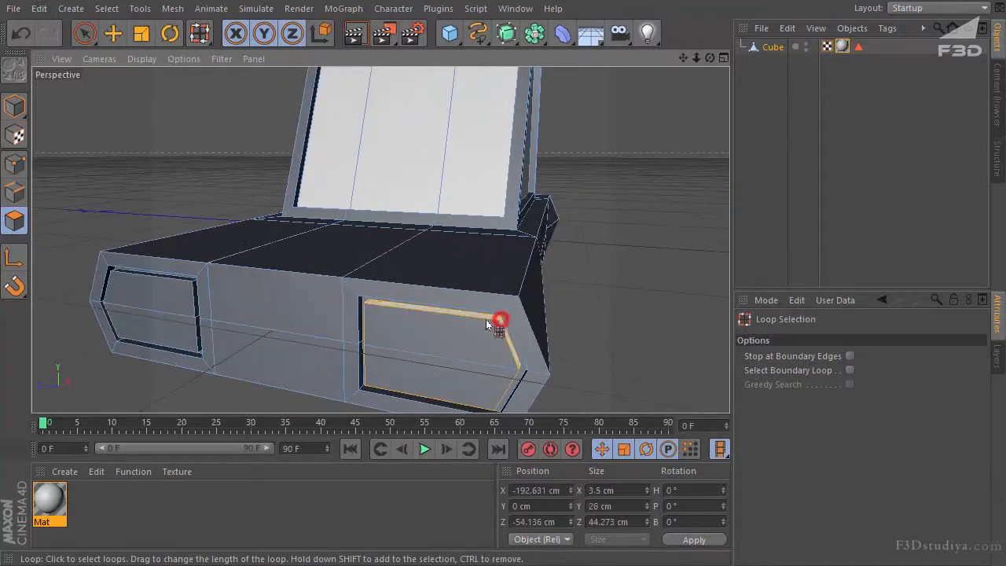
left_click(193, 281, "shift")
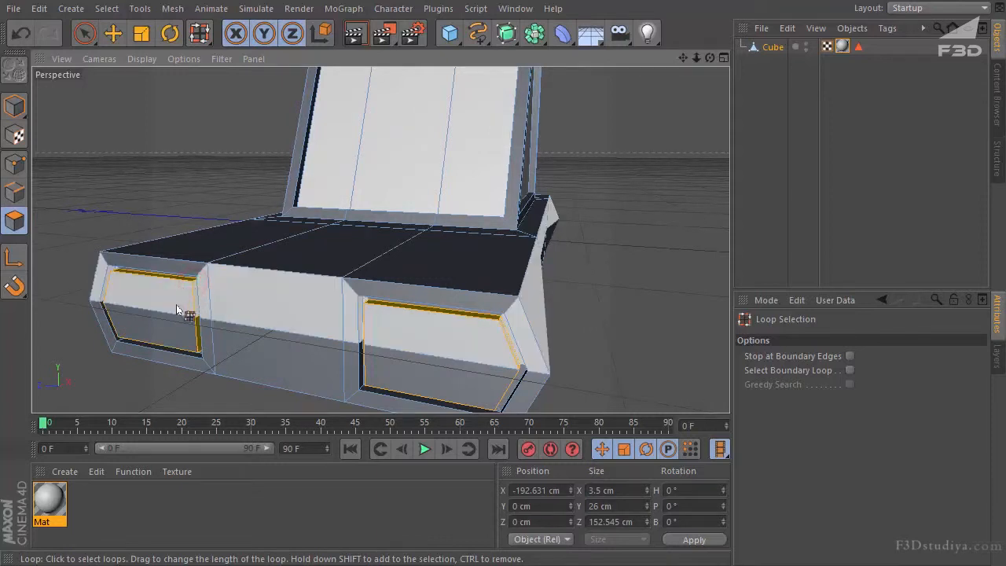
- Add both headlight faces to the selection and assign a newly created material to them
left_click(86, 33)
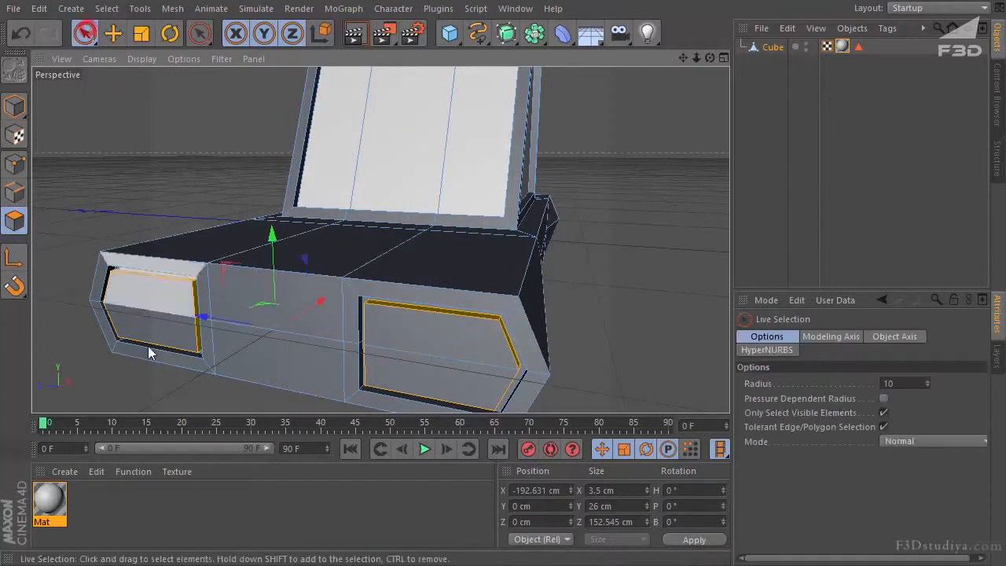
left_click(143, 294)
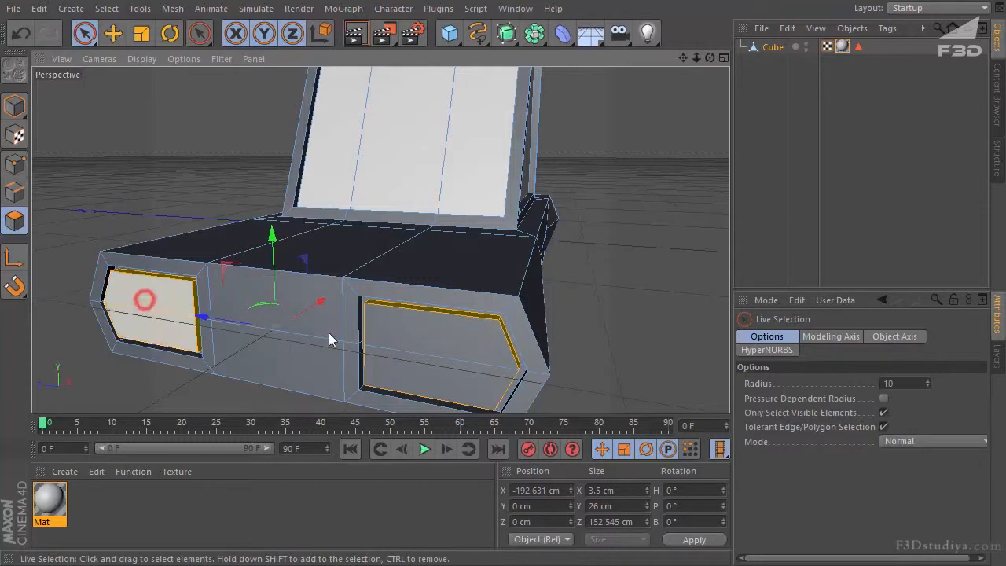
left_click(424, 336, "shift")
left_click_drag(710, 57, 668, 87)
double_click(112, 522)
left_click_drag(93, 461, 359, 345)
- Select the faces of both rear lights and add their surrounding side faces with Loop Selection
left_click_drag(708, 58, 273, 221)
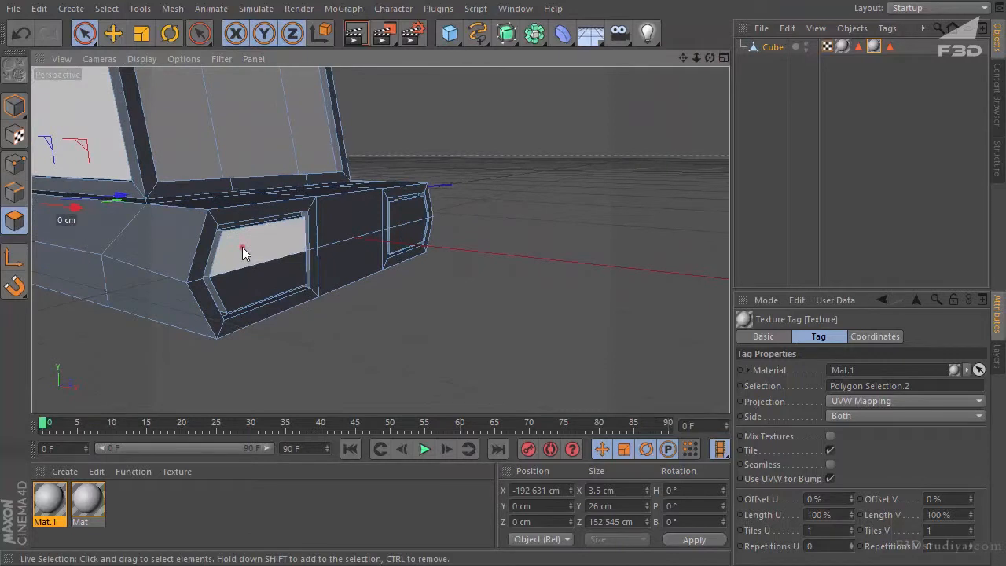
left_click(247, 276)
left_click(407, 220)
left_click(229, 230, "shift")
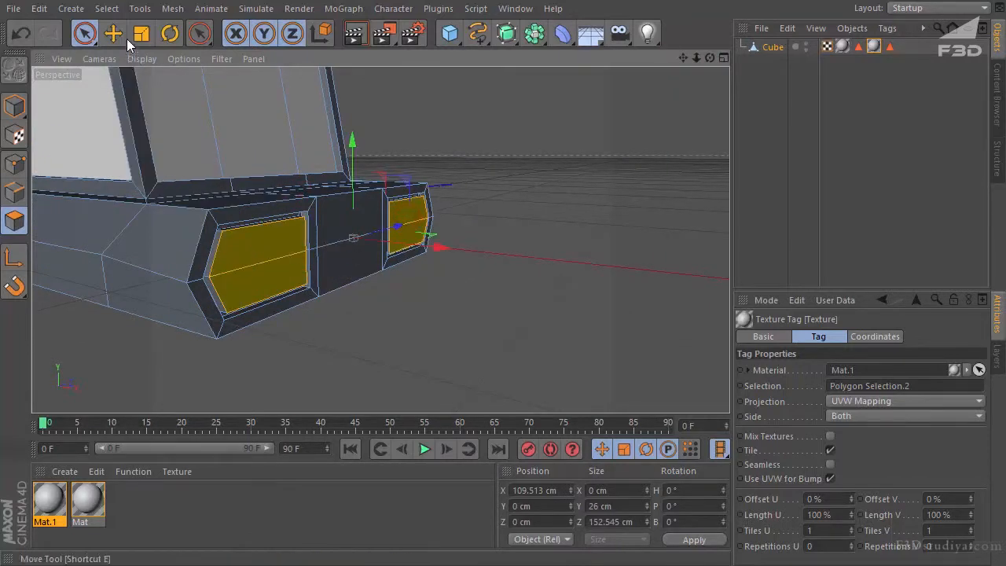
left_click(202, 34)
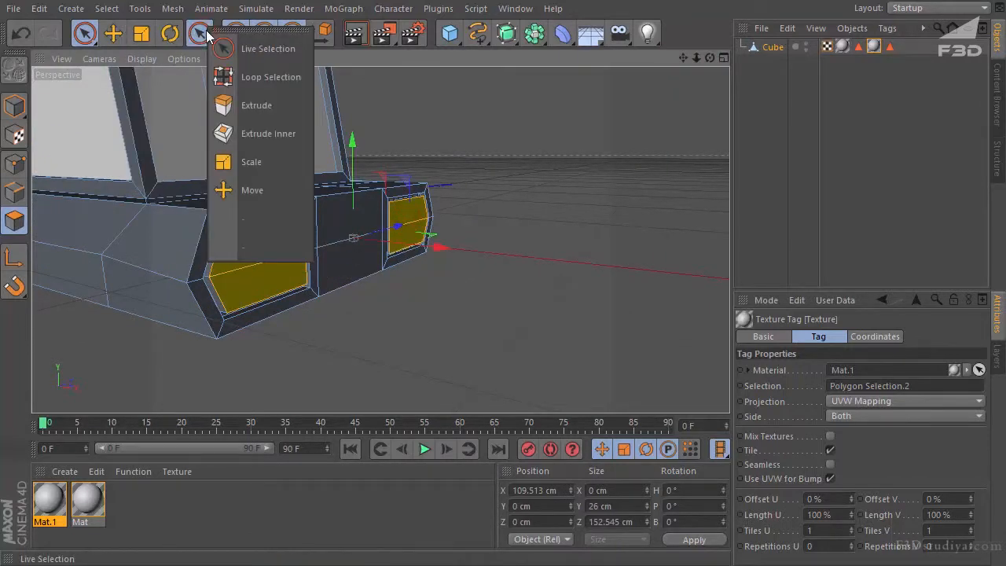
left_click(264, 77)
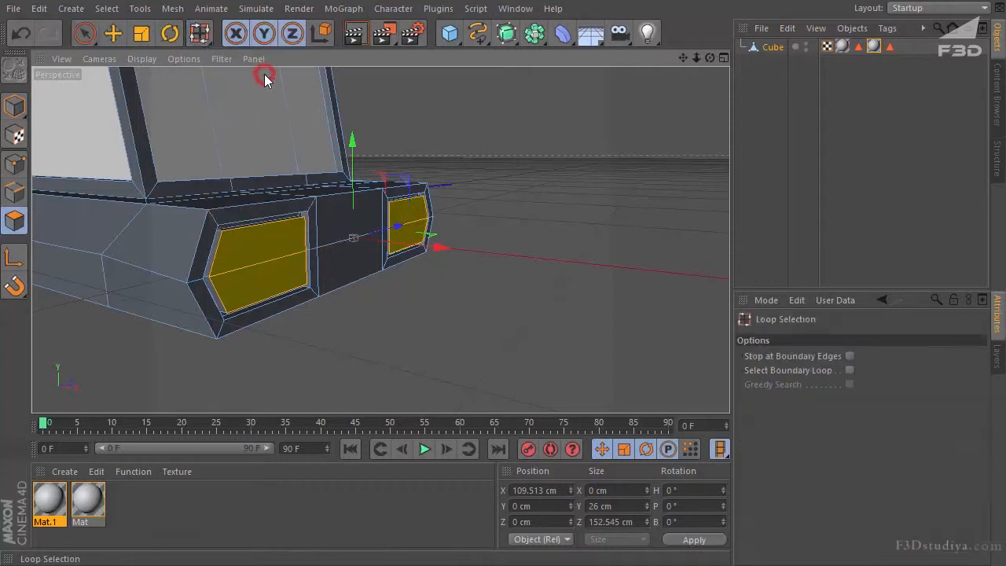
left_click(219, 229)
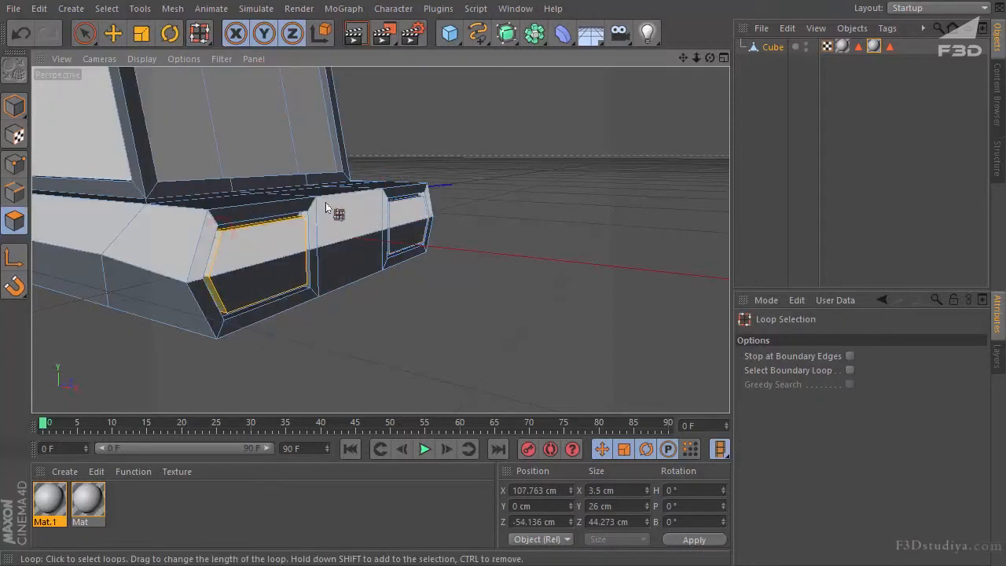
left_click(228, 246)
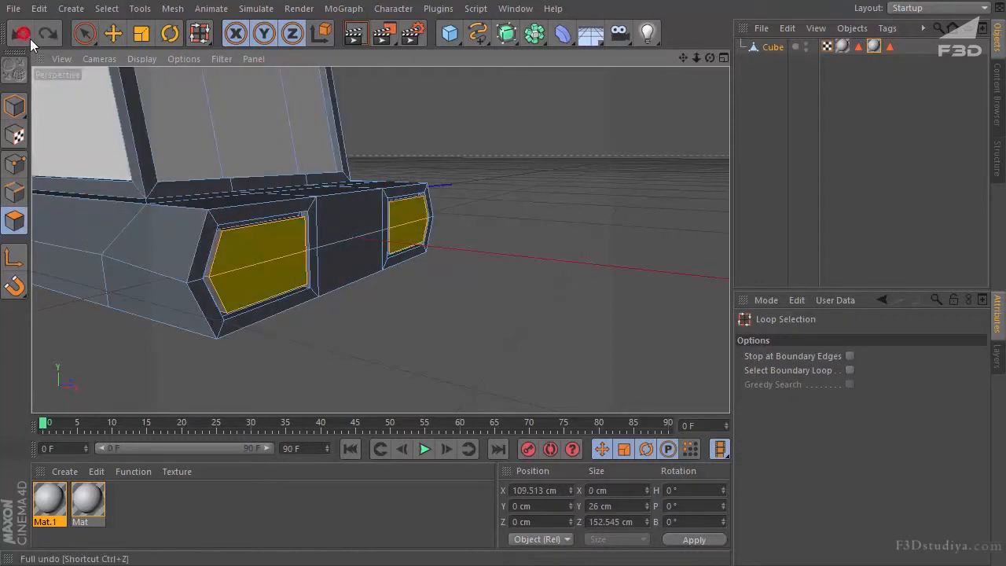
left_click(221, 235)
mouse_move(488, 327)
left_mouse_down("alt")
mouse_move(701, 50)
mouse_move(488, 320)
mouse_move(659, 67)
mouse_move(481, 142)
left_mouse_up("alt")
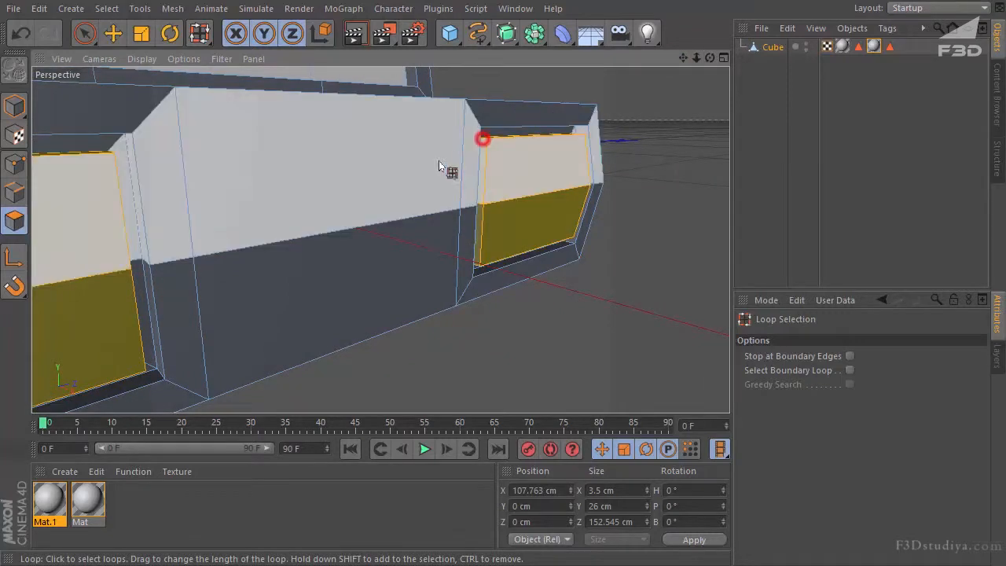
- Create another new material and assign it to the selected rear light faces
scroll(438, 165, "down", 5)
double_click(139, 507)
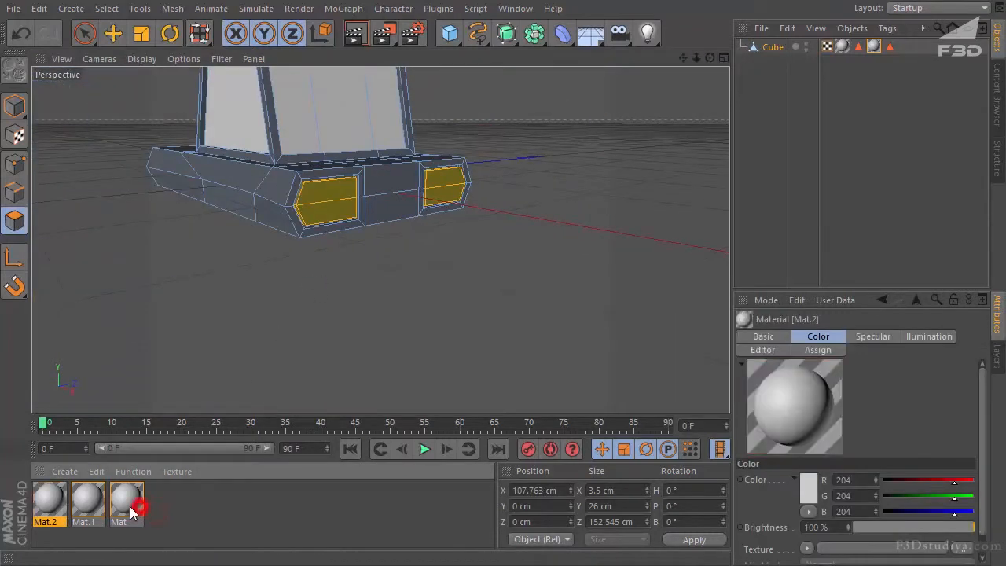
left_click_drag(327, 190, 327, 192)
- Extrude the two outer hood panels by 5.8 cm and lower them to a Y position of about 24.8 cm
left_click_drag(711, 57, 488, 327)
scroll(486, 327, "down", 2)
left_click_drag(691, 57, 463, 180)
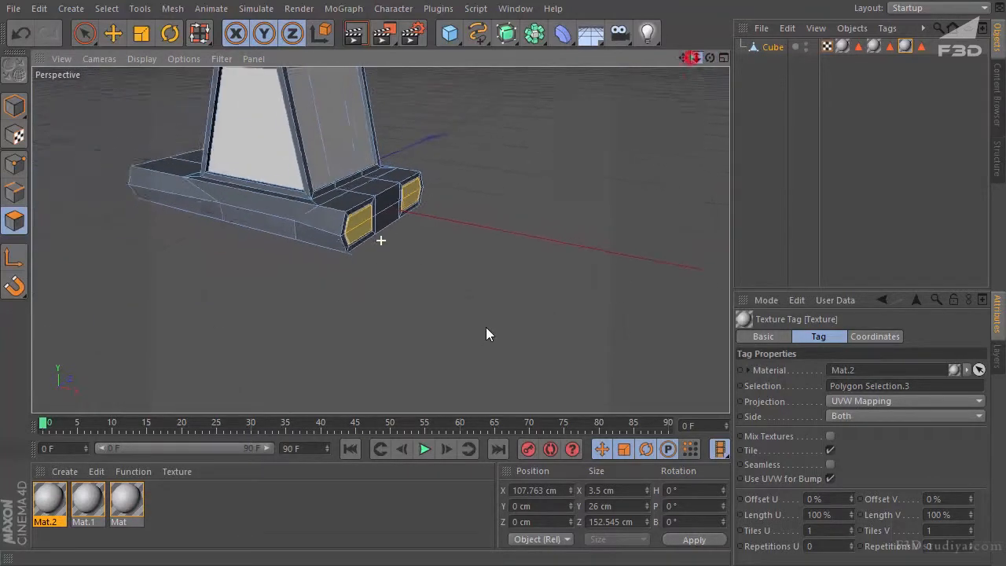
left_click_drag(710, 58, 458, 364)
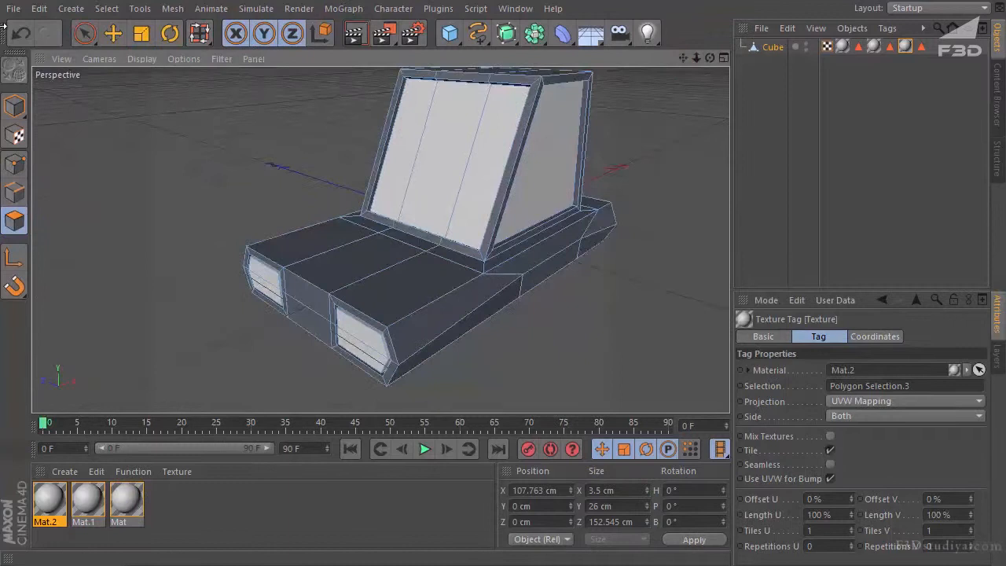
left_click(81, 36)
left_click(305, 247)
left_click(407, 297)
left_click(330, 240, "shift")
right_click(228, 204)
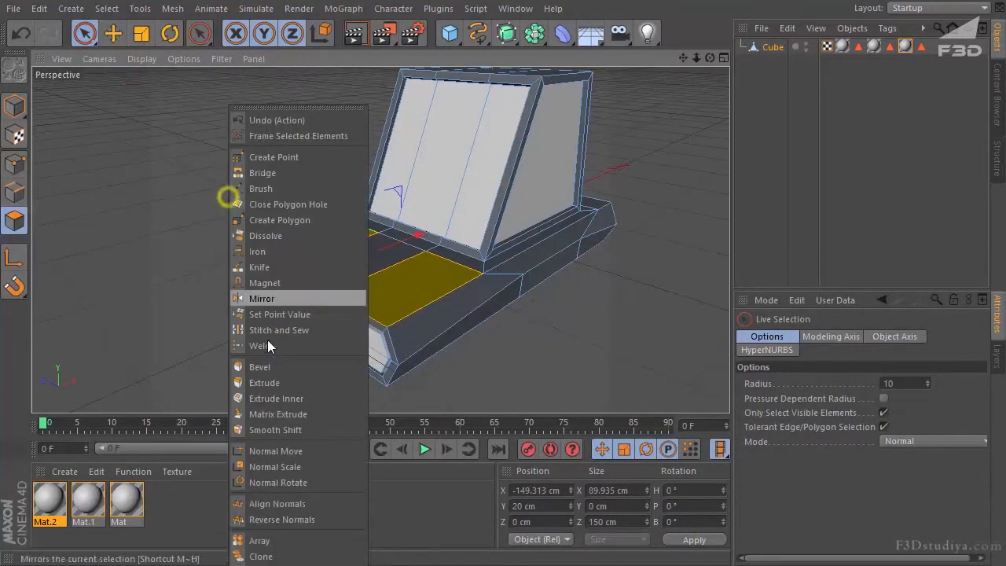
left_click(262, 384)
left_click_drag(490, 320, 488, 320)
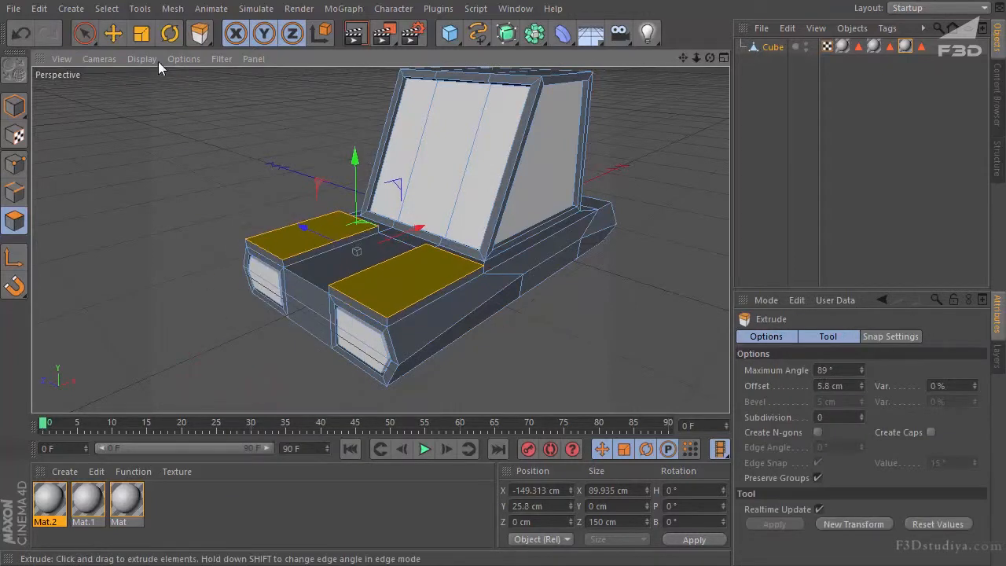
left_click(113, 33)
mouse_move(358, 170)
left_mouse_down()
mouse_move(353, 84)
mouse_move(359, 179)
mouse_move(350, 158)
mouse_move(352, 168)
left_mouse_up()
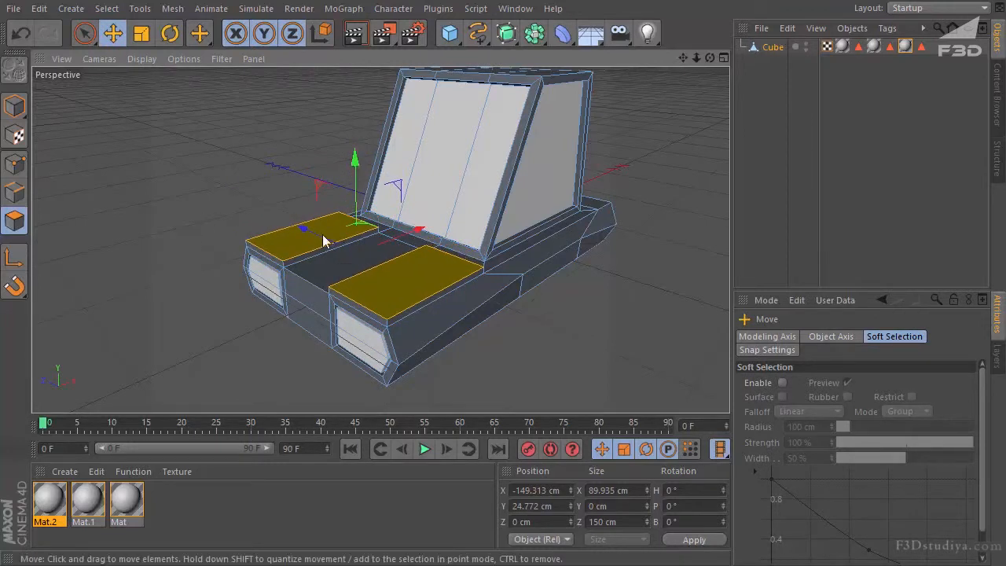
- Select the four front corner points of the raised hood panels and lower them to a Y position of about 20.3 cm
scroll(409, 198, "up", 2)
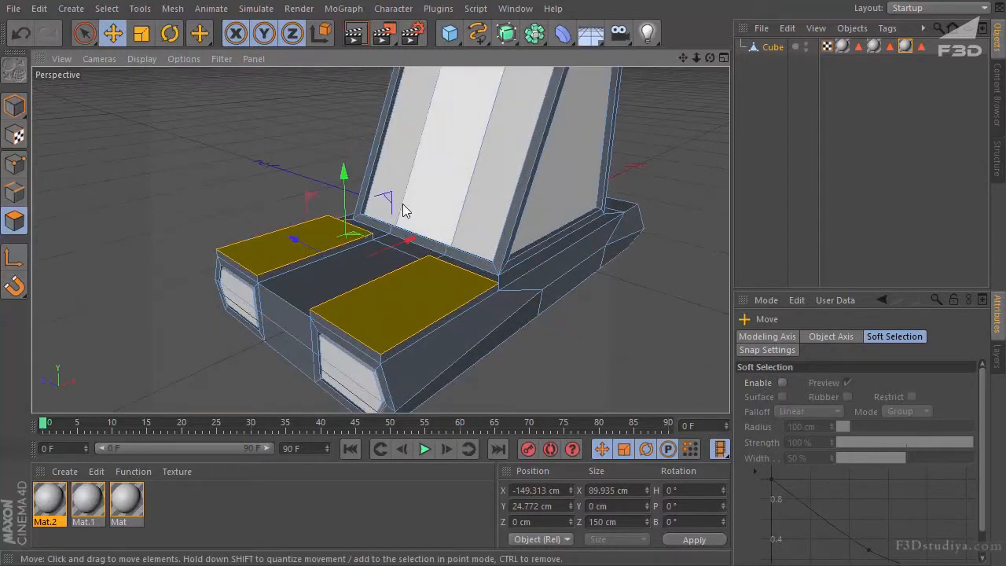
left_click(16, 165)
left_click(80, 41)
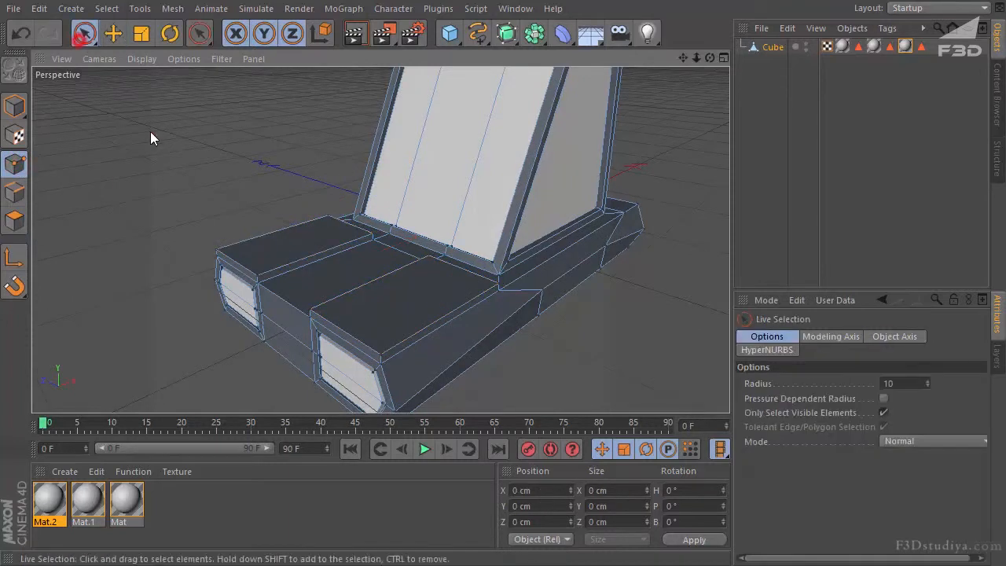
left_click(218, 251)
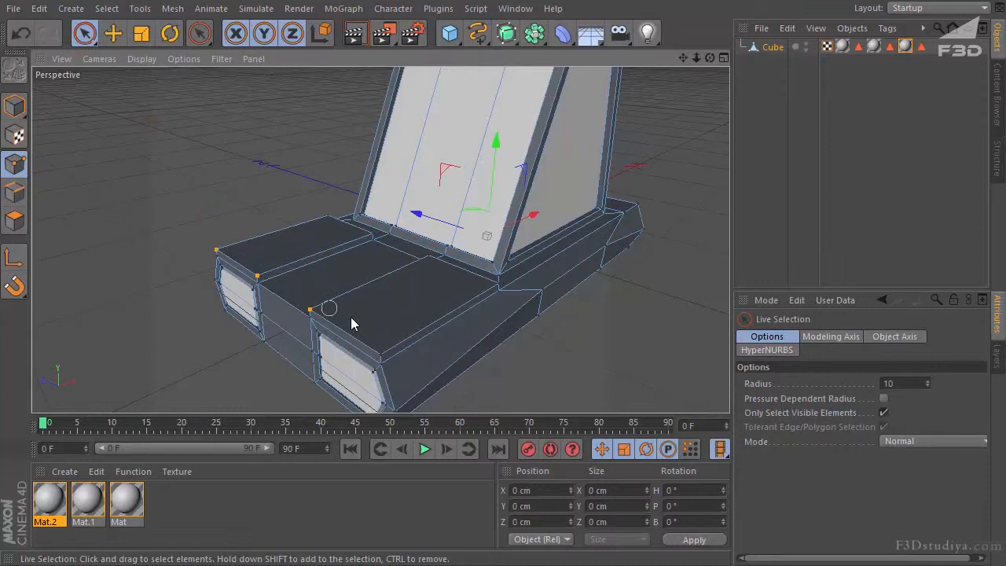
mouse_move(278, 213)
left_mouse_down()
mouse_move(284, 225)
mouse_move(287, 210)
left_mouse_up()
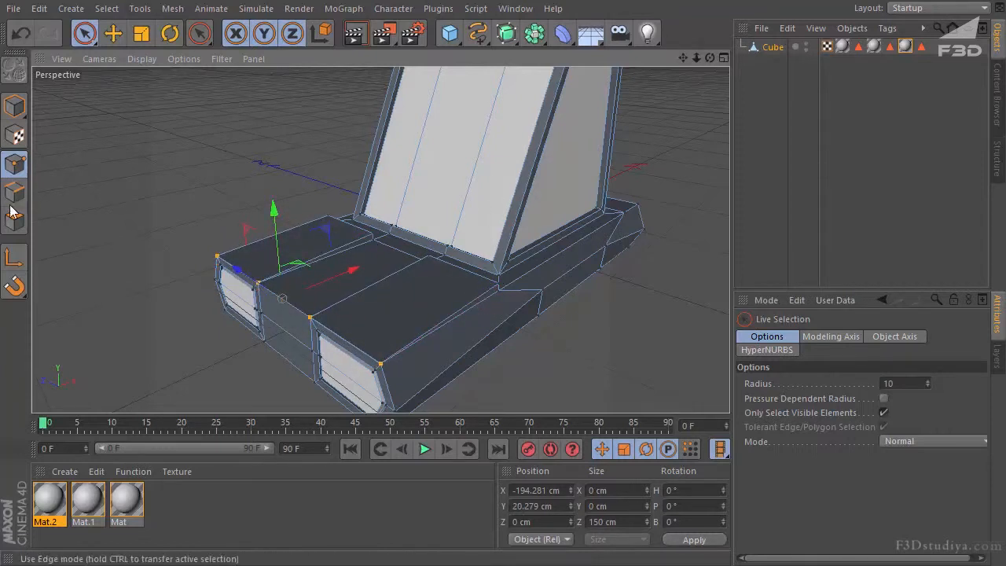
- Select the rear corner points of both raised hood panels and move them back toward the windshield
left_click_drag(487, 321, 489, 320, "alt")
left_click(382, 328)
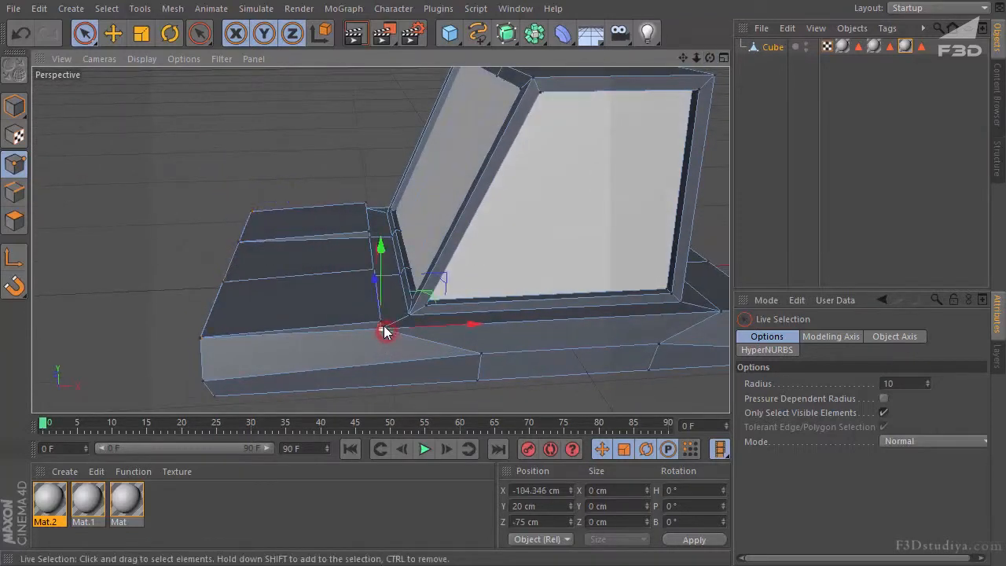
left_click_drag(490, 326, 487, 317, "alt")
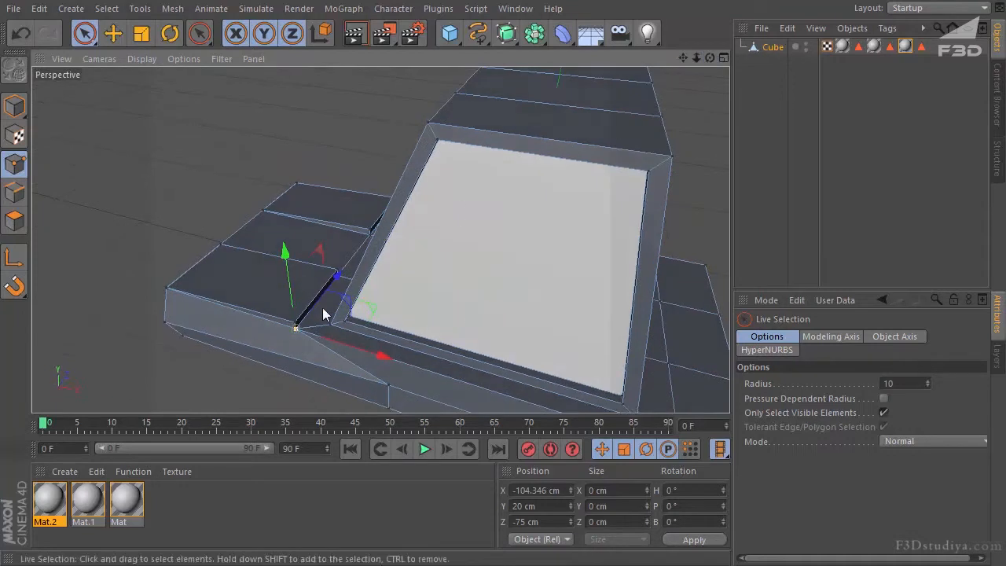
left_click(338, 258)
left_click_drag(339, 258, 339, 286)
left_click_drag(308, 324, 297, 324)
left_click_drag(710, 58, 412, 229)
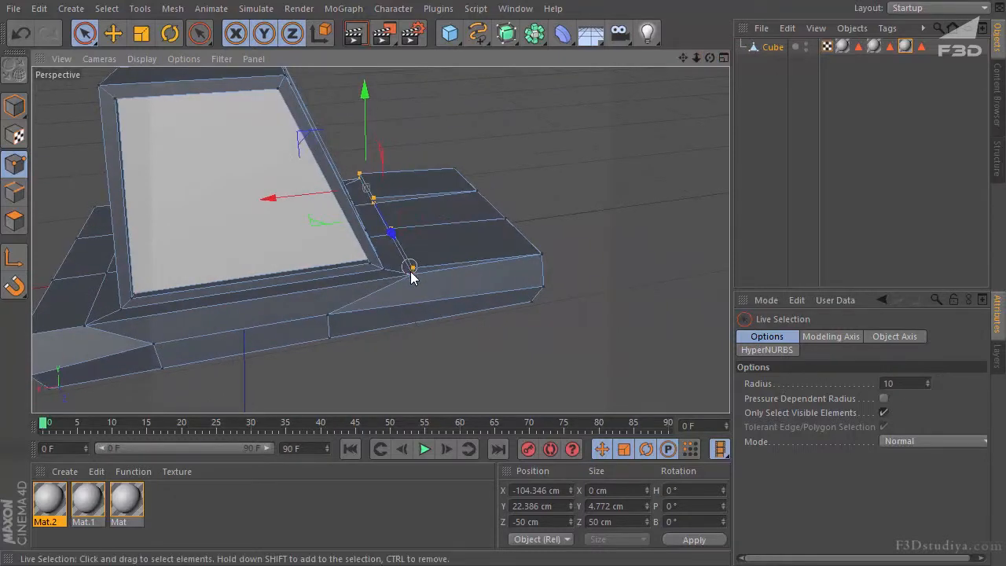
key("m")
key("o")
left_click_drag(279, 225, 268, 222)
left_click(478, 129)
- Inset the central front face between the headlights by 7.9 cm and widen the inset face to about 46.1 cm along Z
left_click_drag(710, 58, 72, 174)
left_click(14, 221)
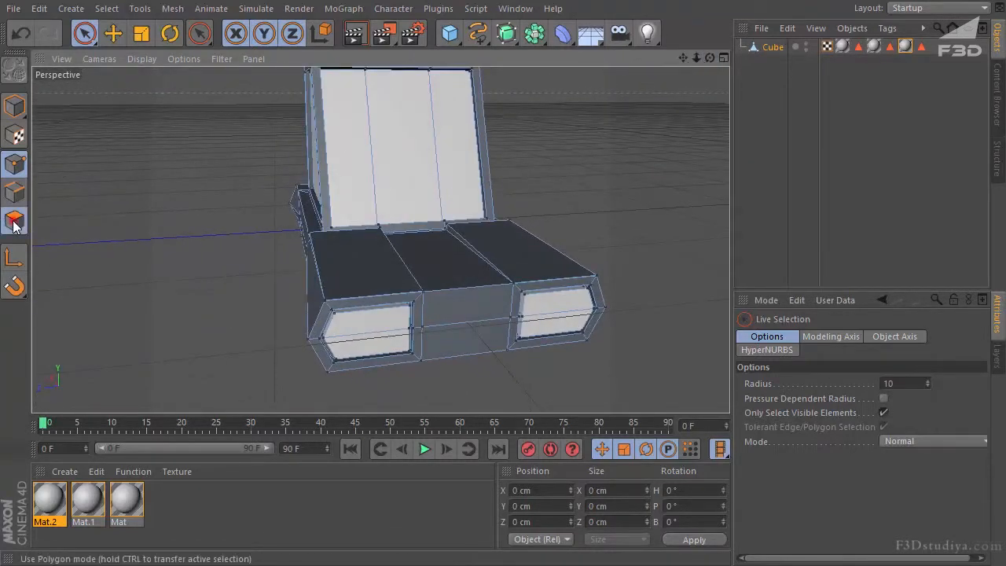
left_click(646, 165)
left_click(461, 324)
right_click(628, 217)
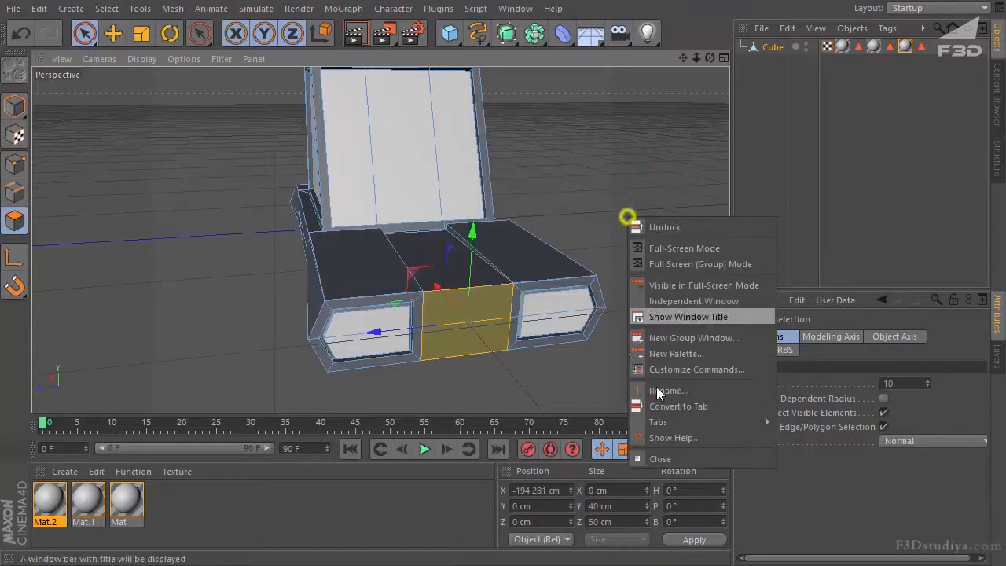
left_click(572, 211)
right_click(572, 153)
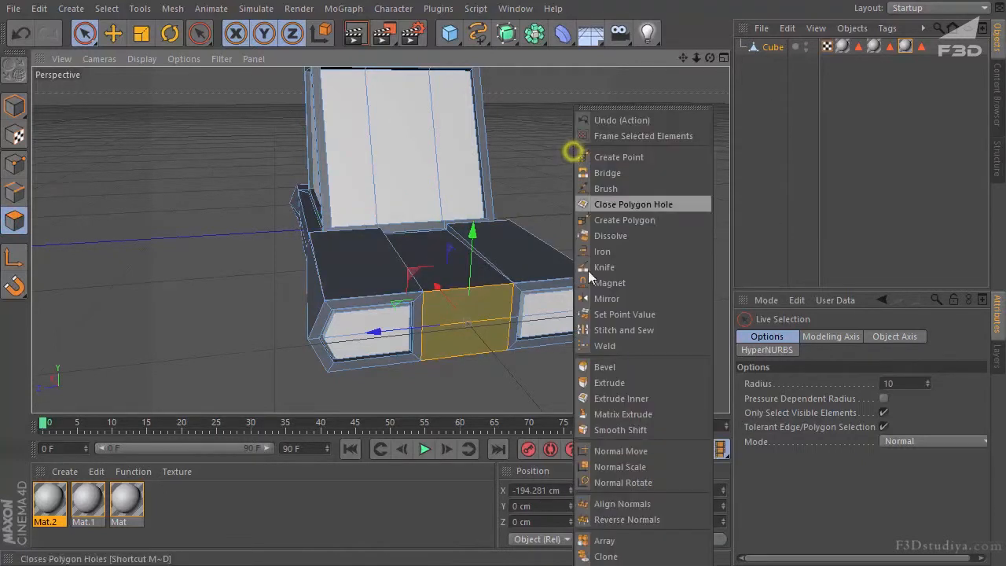
left_click(599, 400)
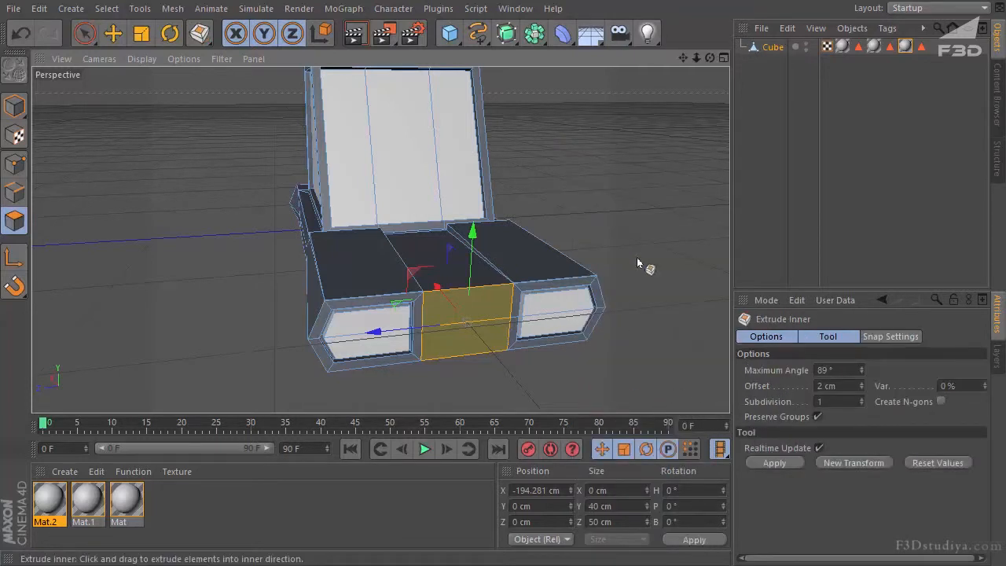
mouse_move(487, 320)
left_mouse_down()
mouse_move(490, 333)
mouse_move(490, 319)
left_mouse_up()
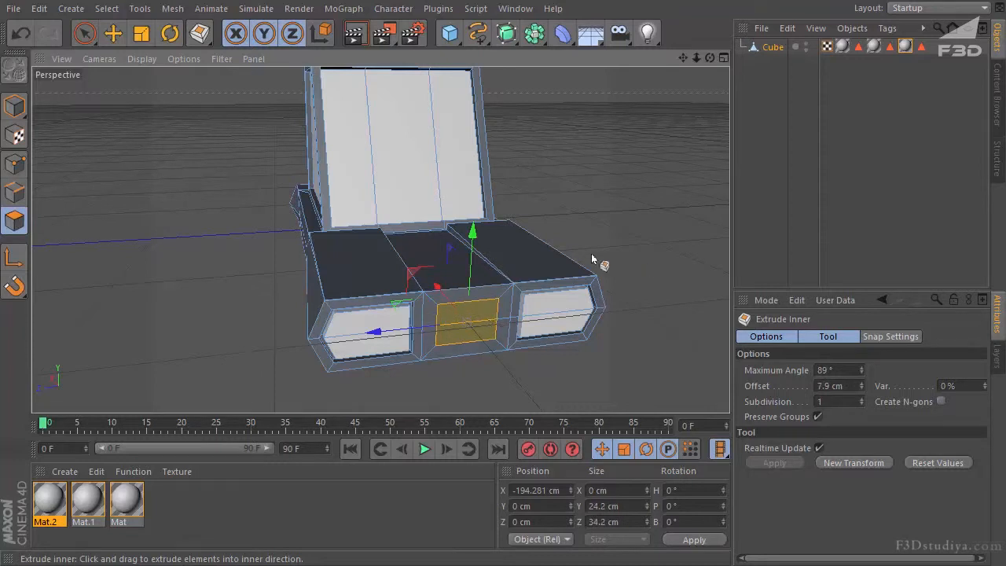
key("t")
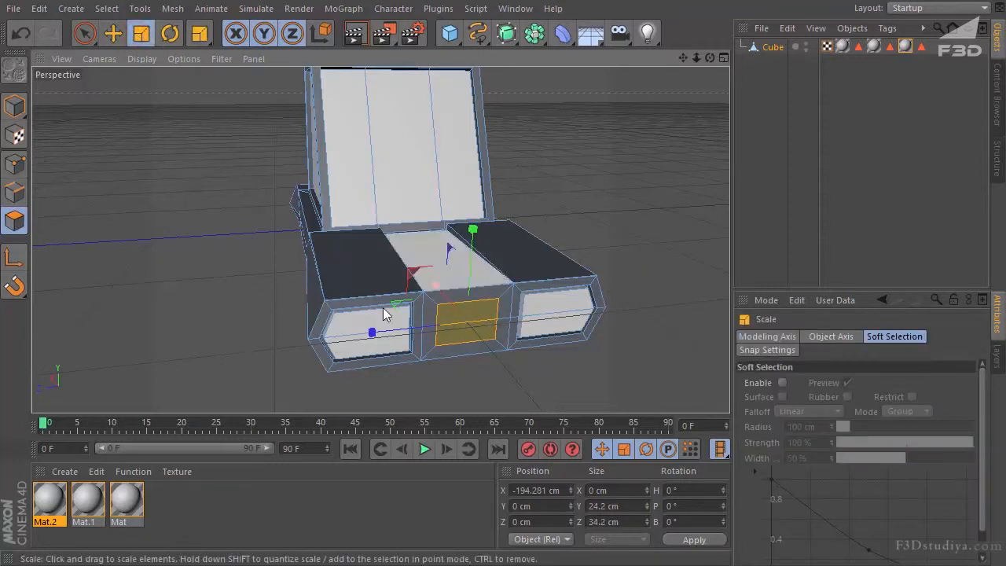
left_click_drag(364, 334, 333, 333)
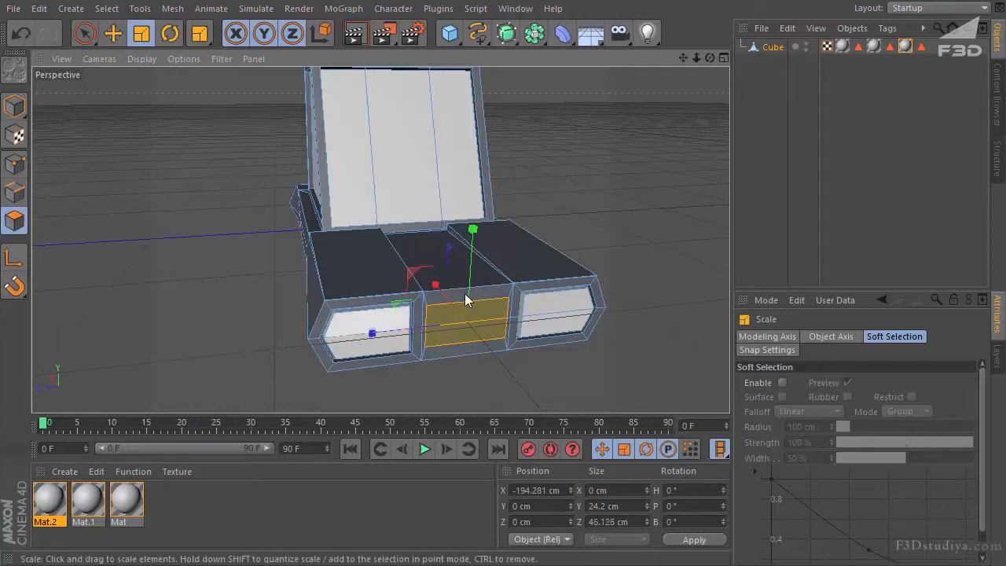
- Inset the central front face by another 2.1 cm and extrude it inward by -4 cm to recess the grille
left_click_drag(709, 58, 489, 321)
right_click(570, 236)
left_click(614, 399)
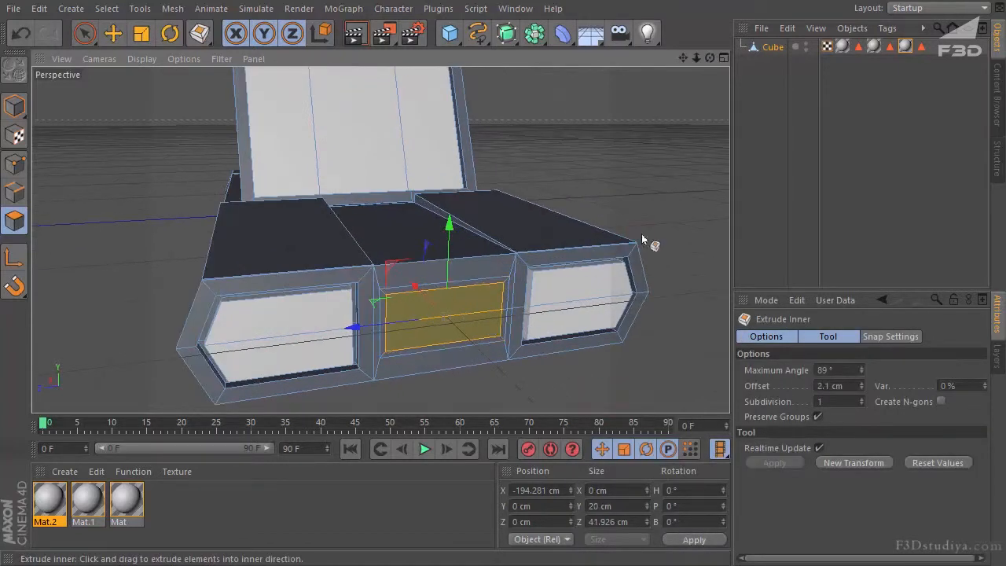
right_click(612, 288)
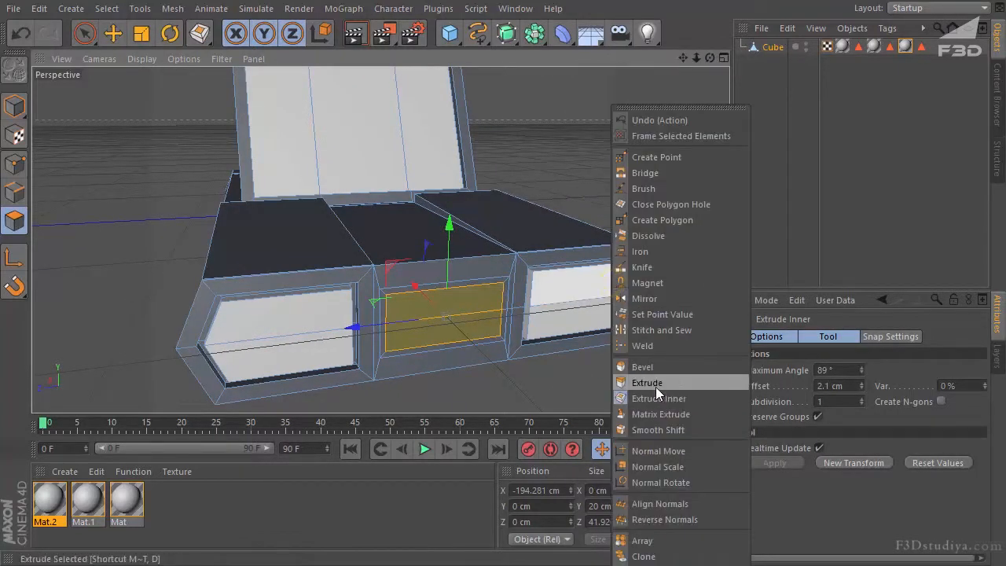
left_click(656, 383)
left_click_drag(495, 326, 489, 326)
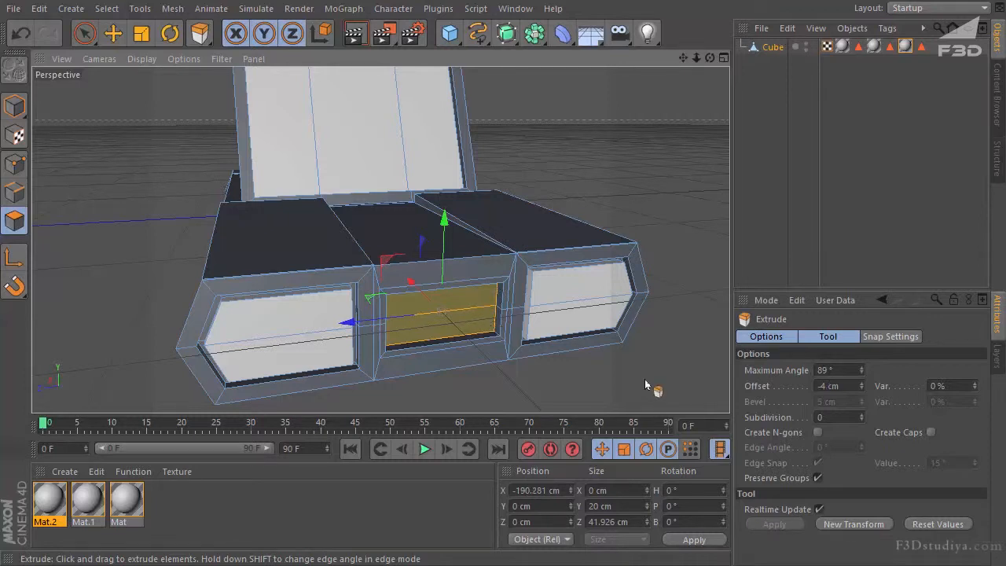
- Inset the recessed grille face by 5.7 cm and widen the resulting strip to about 41.4 cm along Z
right_click(599, 171)
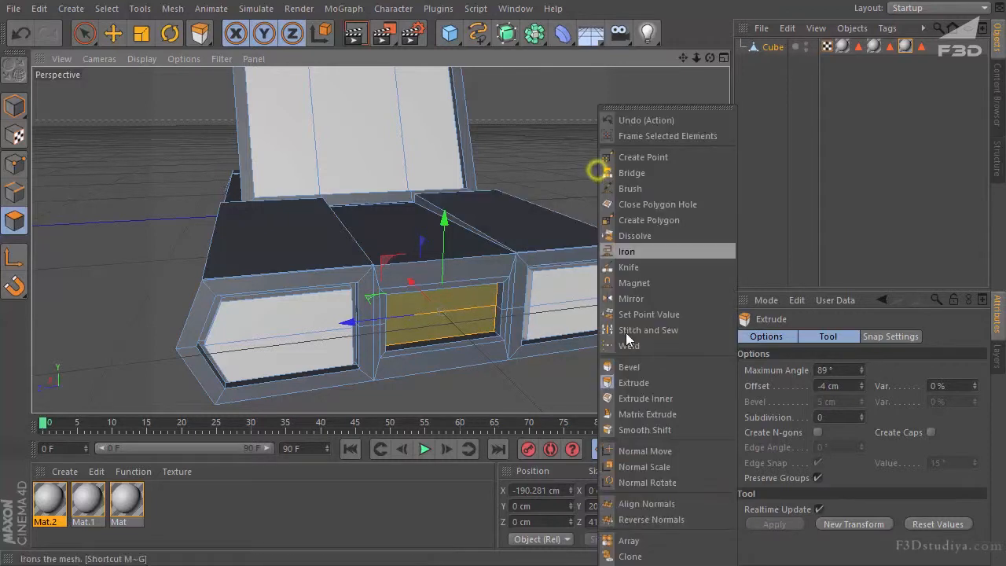
left_click(640, 397)
left_click_drag(649, 307, 246, 22)
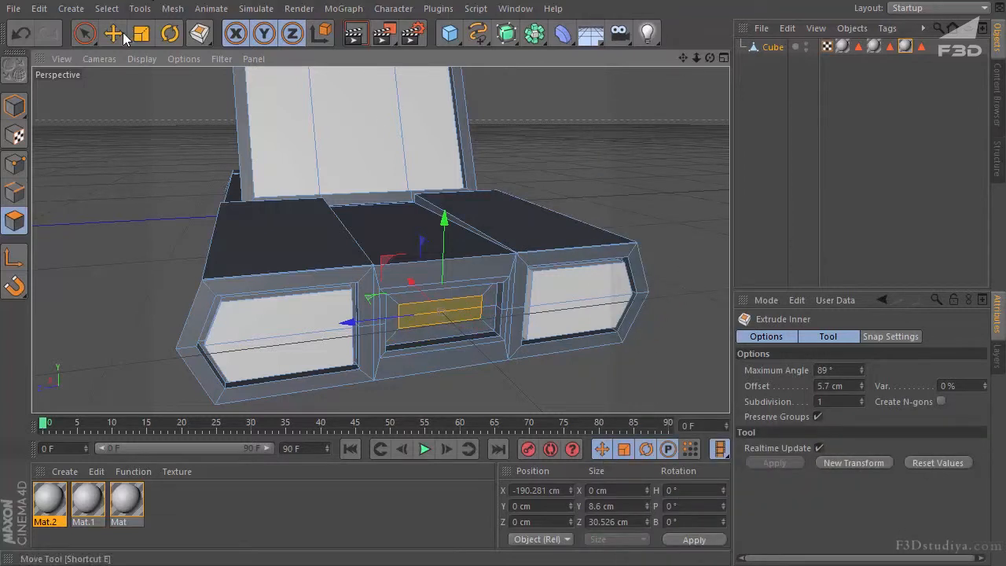
left_click(142, 33)
left_click_drag(361, 356, 319, 329)
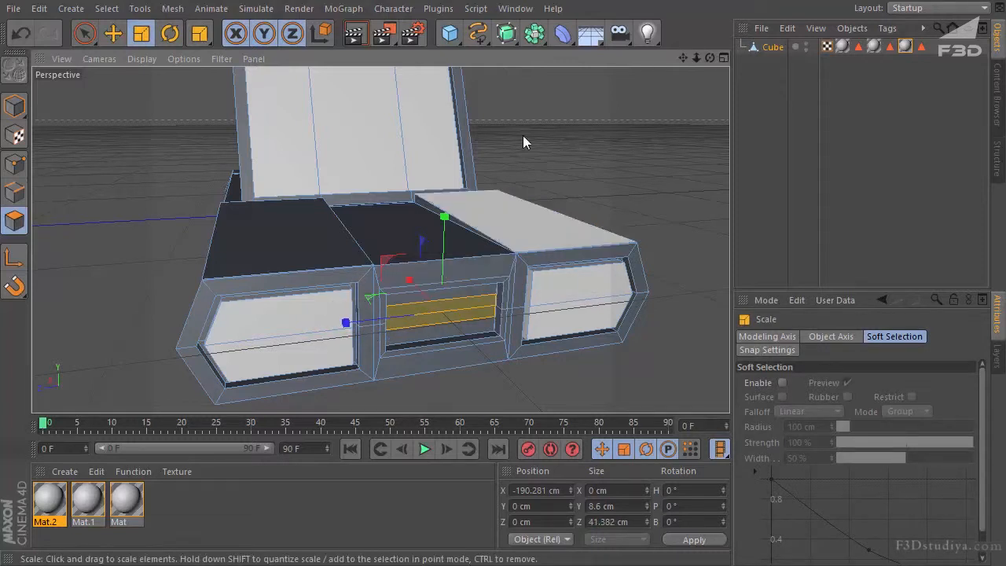
- Extrude the grille strip forward by about 3.6 cm and scale its front face to about 3.8 cm along Y
right_click(558, 110)
left_click(582, 387)
left_click_drag(582, 391, 489, 320)
left_click_drag(712, 60, 663, 68)
left_click(142, 33)
left_click_drag(379, 233, 373, 291)
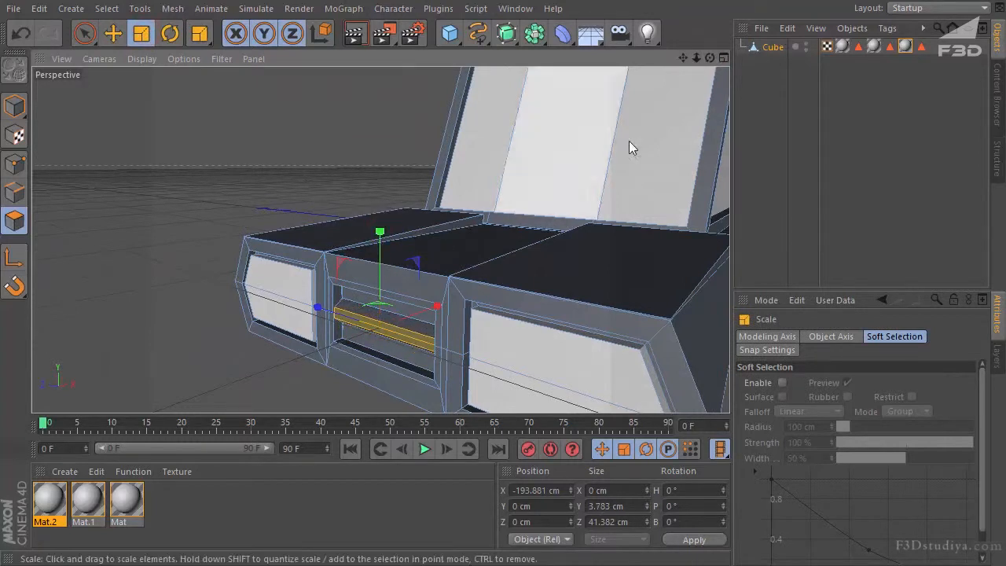
- Select all faces inside the grille recess, including the protruding bar, and assign a new material to them
left_click_drag(489, 320, 170, 90, "alt")
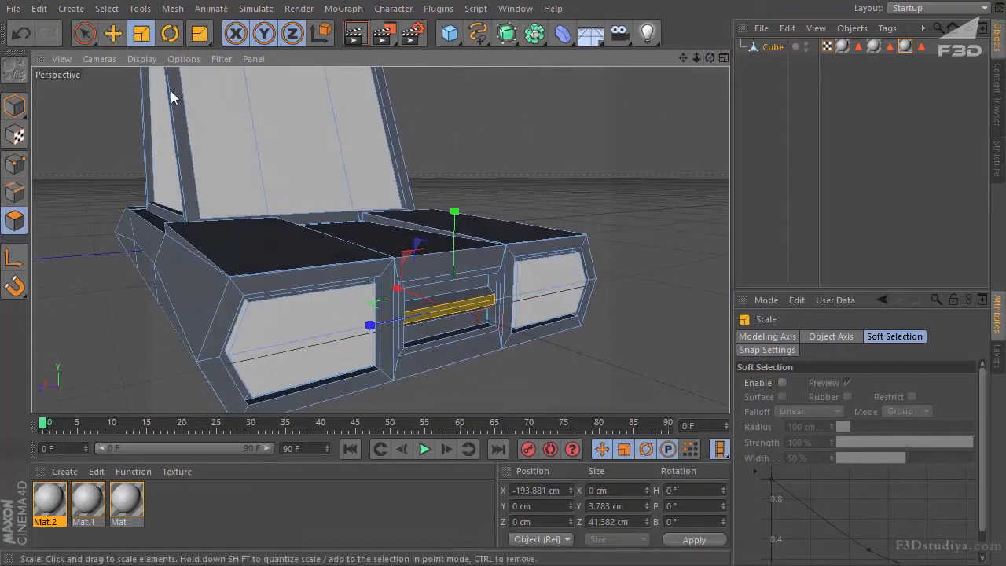
left_click(85, 33)
right_click_drag(539, 281, 384, 293, "alt")
left_click_drag(357, 301, 348, 392)
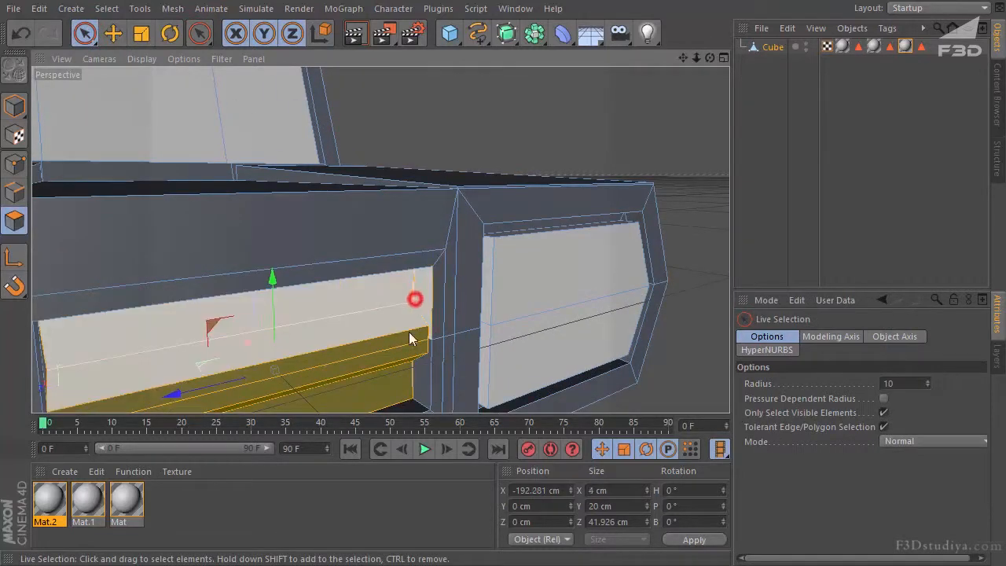
left_click(409, 372, "shift")
left_click_drag(486, 320, 489, 320, "alt")
left_click(87, 297, "shift")
left_click(93, 359, "shift")
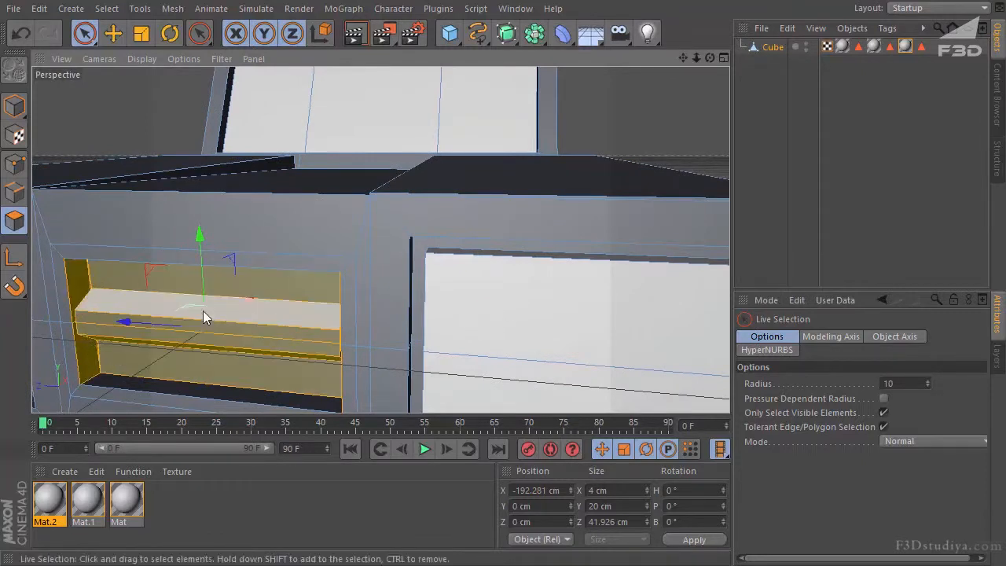
scroll(203, 311, "down", 5)
double_click(197, 512)
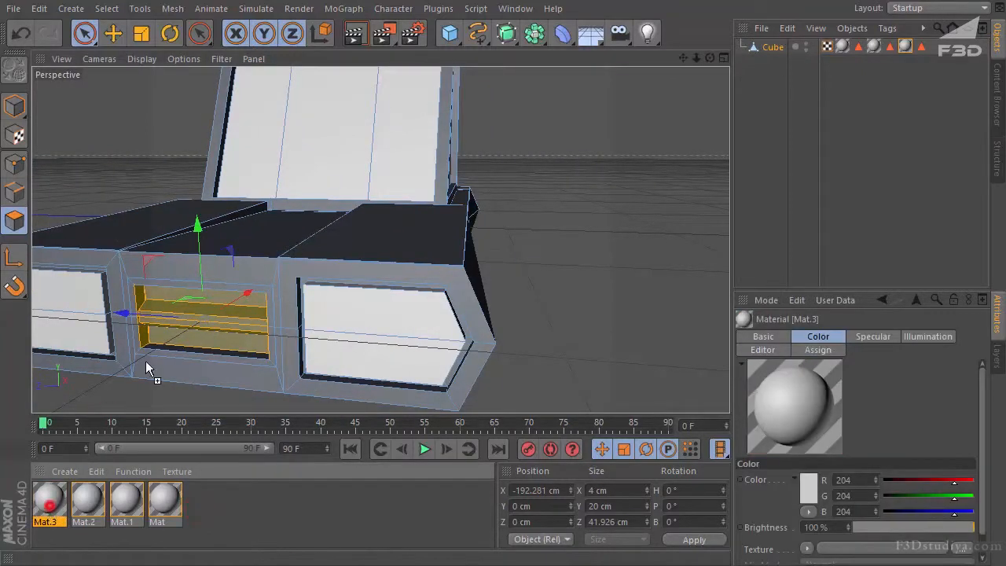
left_click_drag(146, 362, 178, 316)
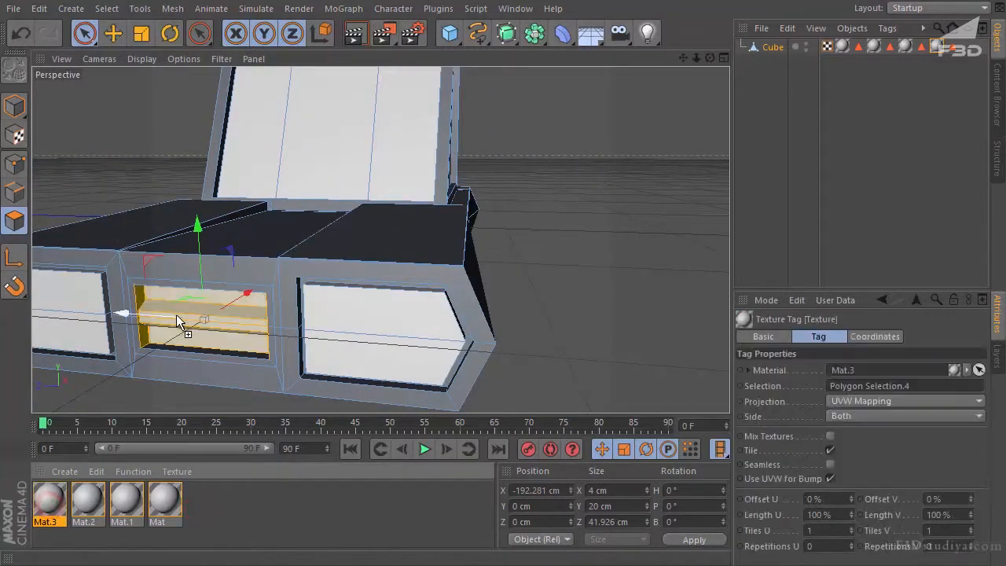
left_click(250, 504)
left_click_drag(489, 322, 578, 164, "alt")
left_click(567, 170)
- Assign the grille material Mat.3 to the narrow inner side faces of both raised hood panels
scroll(280, 241, "down", 5)
left_click_drag(710, 59, 490, 317)
scroll(270, 248, "up", 4)
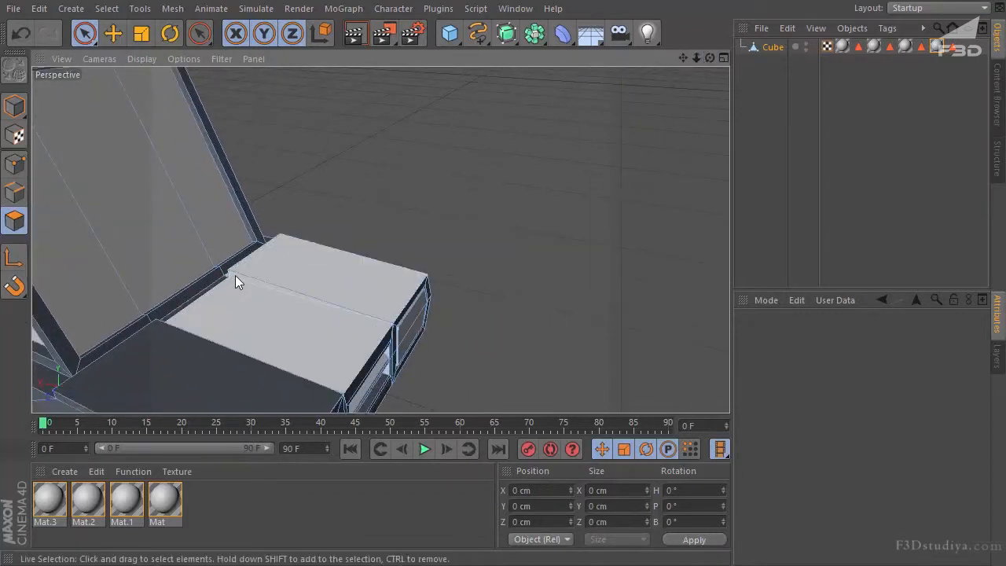
scroll(235, 275, "up", 2)
key("e")
left_click(233, 270)
left_click_drag(709, 59, 318, 161)
left_click(268, 178, "shift")
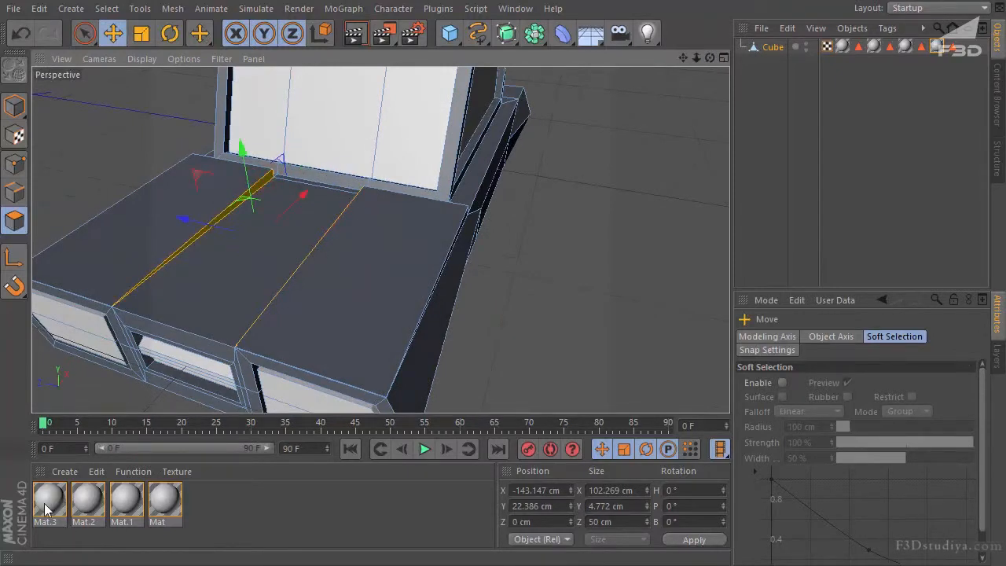
left_click_drag(47, 511, 270, 184)
left_click(813, 157)
- Select the body side panels below the side windows on both sides of the car and inset them by 7.3 cm
scroll(592, 150, "down", 3)
left_click_drag(685, 58, 511, 291)
left_click(484, 349)
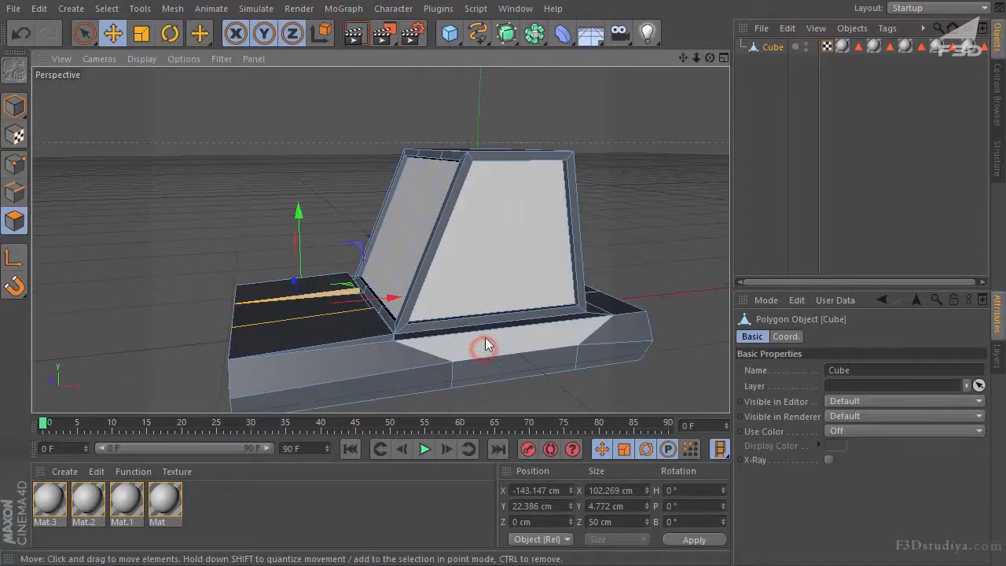
left_click(493, 342)
left_click_drag(710, 58, 568, 121)
left_click_drag(710, 58, 322, 276)
left_click(316, 275)
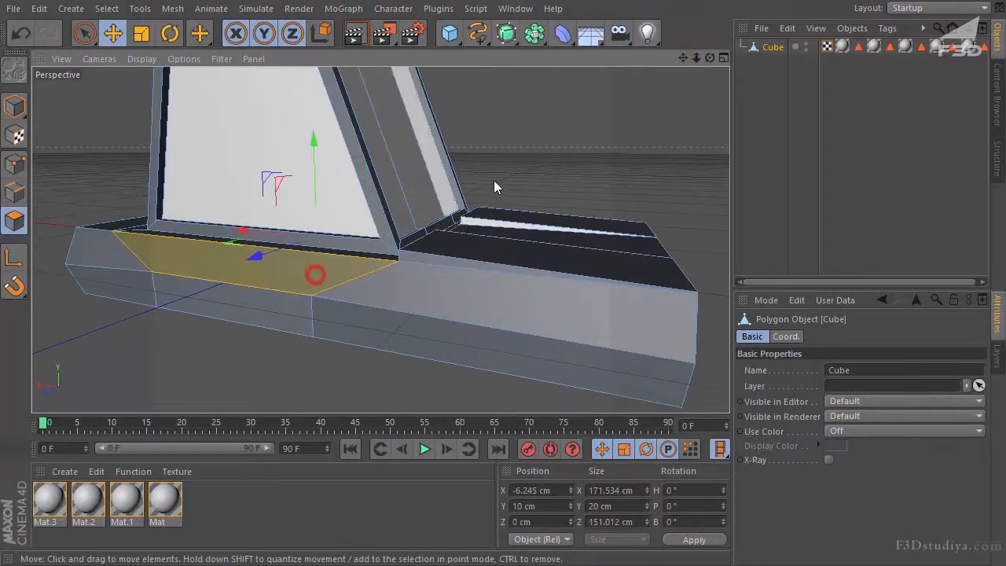
right_click(504, 162)
left_click(528, 399)
left_click_drag(532, 398, 489, 320)
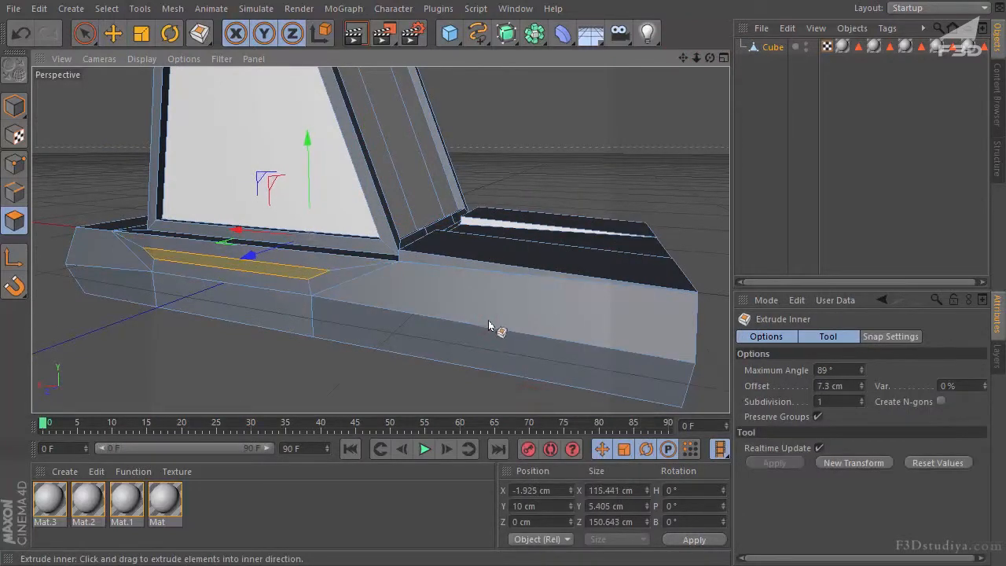
- Scale the inset side faces to about 23.4 cm along X and place them at an X position of about 39.9 cm
left_click(141, 33)
left_click_drag(236, 230, 189, 228)
key("e")
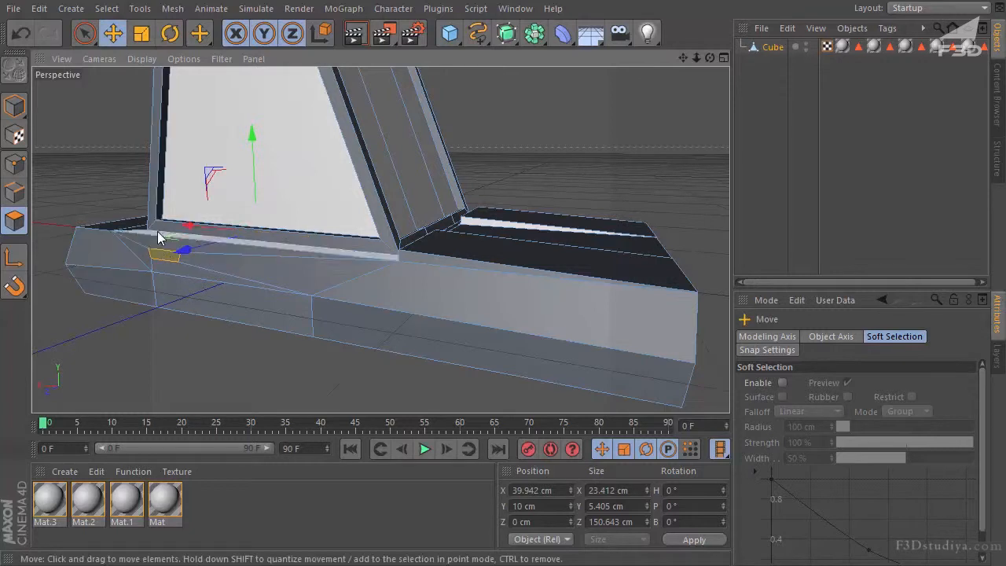
- Extrude the two small side faces outward by 3.1 cm to form the door handles
right_click(504, 145)
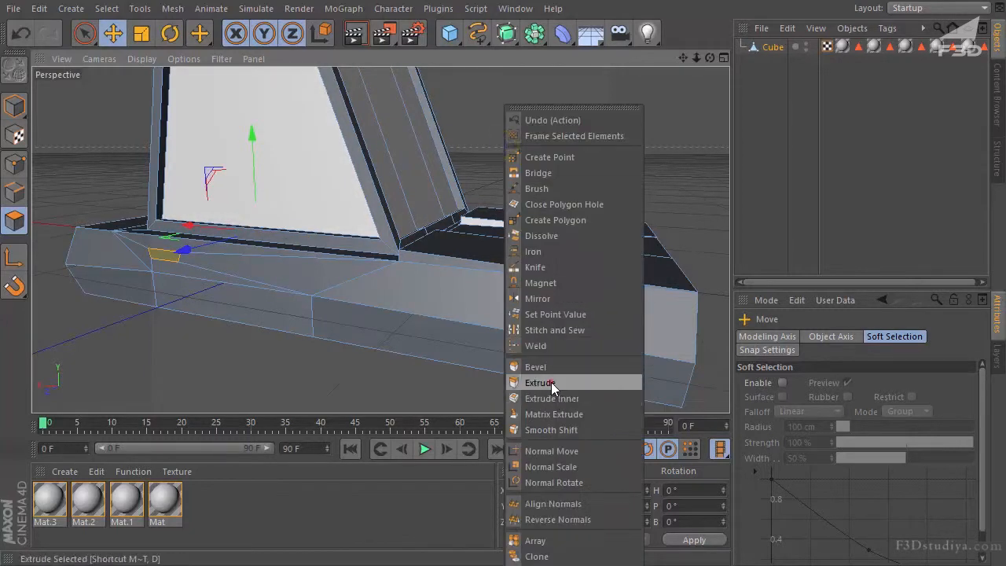
left_click(551, 382)
left_click_drag(710, 57, 487, 320)
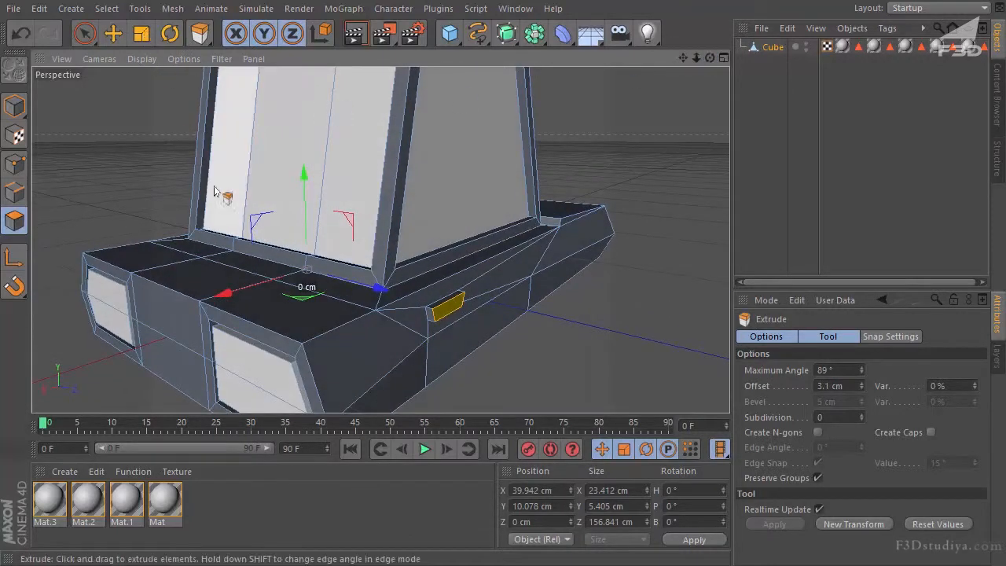
- Extend the selection to all faces of both door handles with Loop Selection and assign Mat.3 to them
left_click(188, 34)
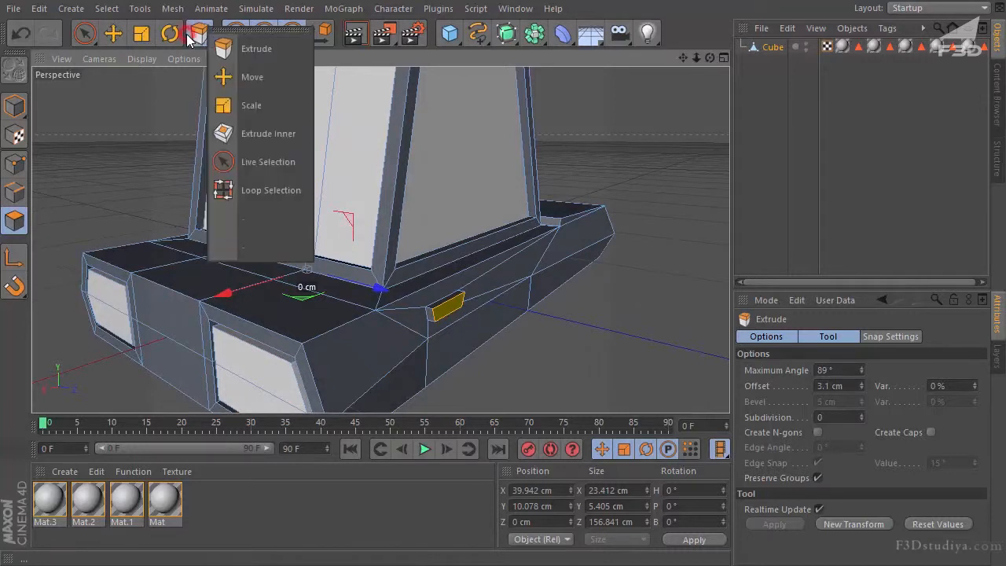
left_click(234, 190)
left_click_drag(438, 311, 481, 316, "alt")
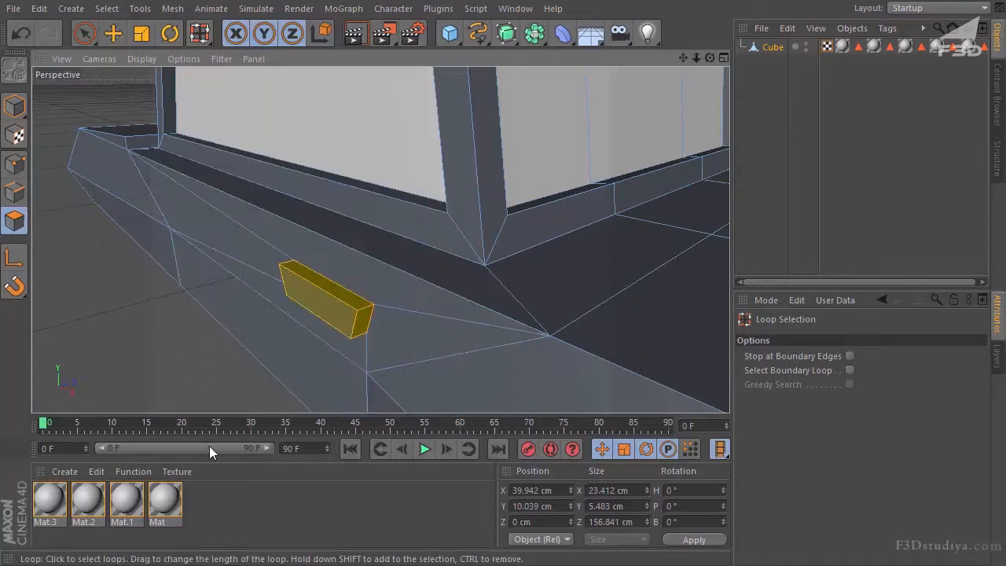
left_click(46, 508)
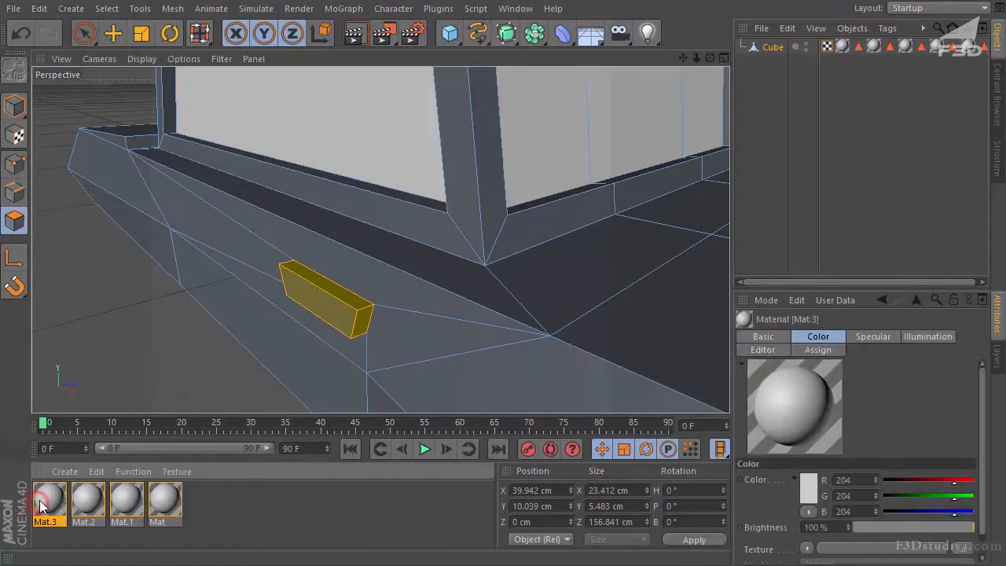
left_click_drag(305, 366, 346, 316)
left_click_drag(260, 308, 225, 310, "alt")
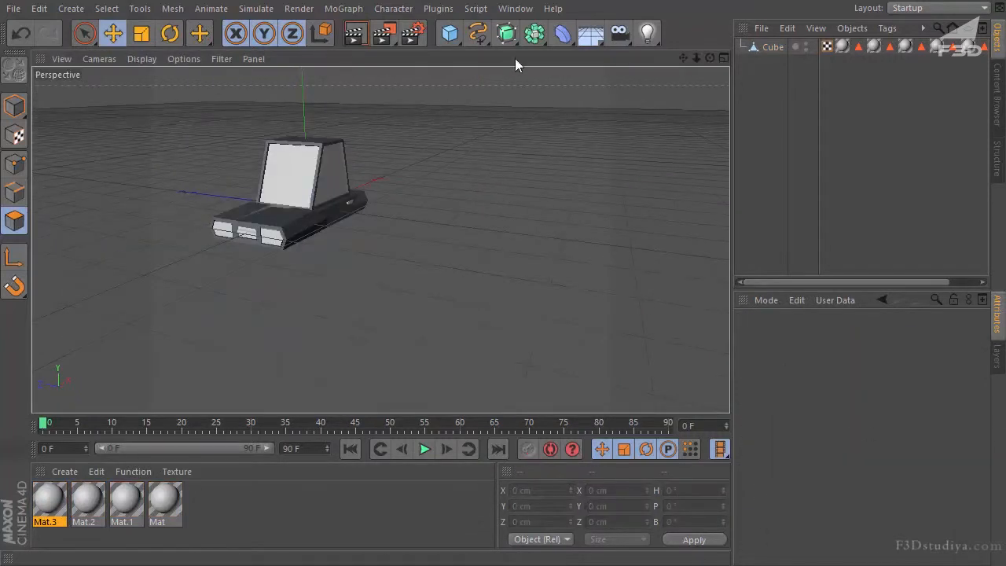
- Add a cylinder for a wheel and set its orientation to +Z
left_click(454, 42)
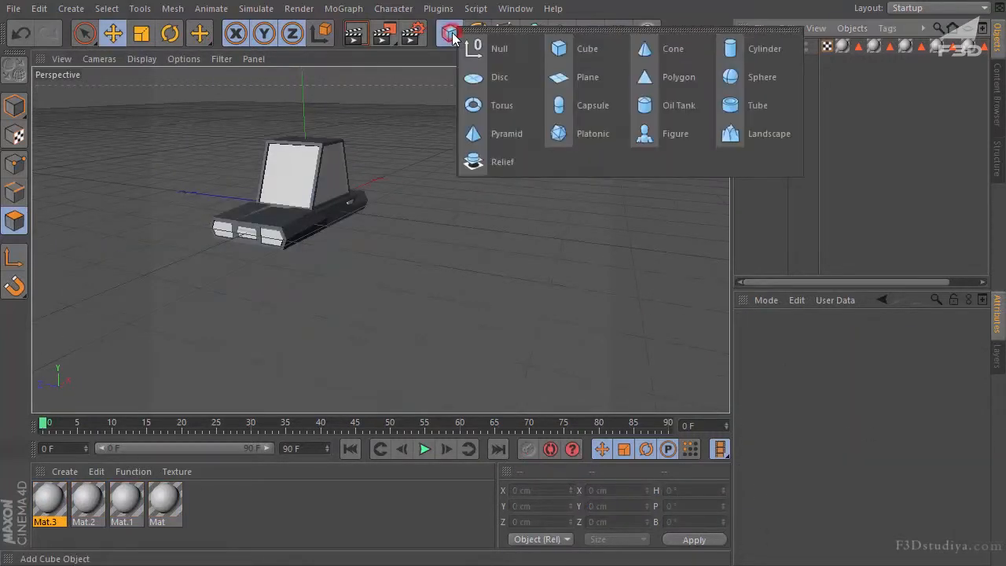
left_click(745, 50)
scroll(400, 125, "up", 3)
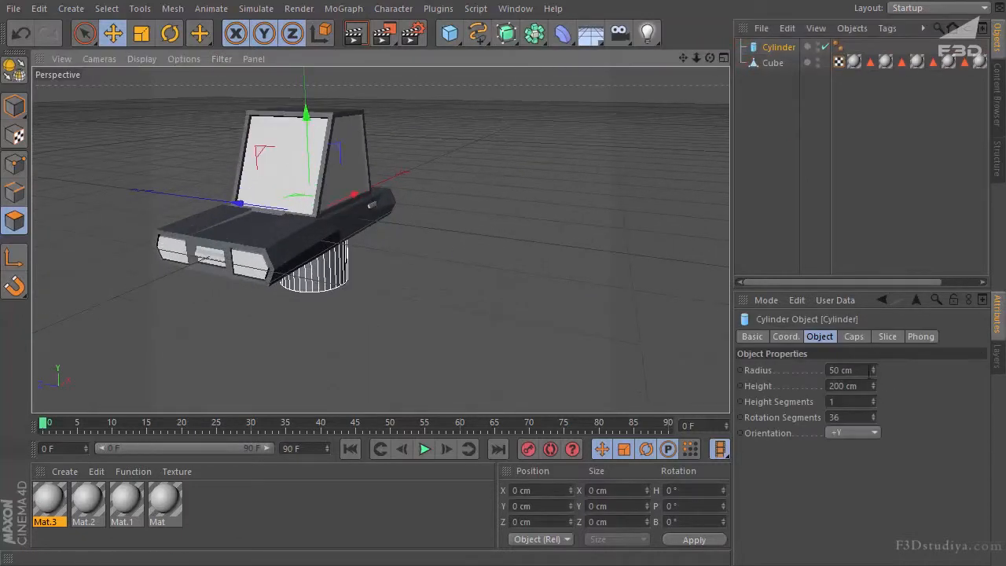
left_click(852, 433)
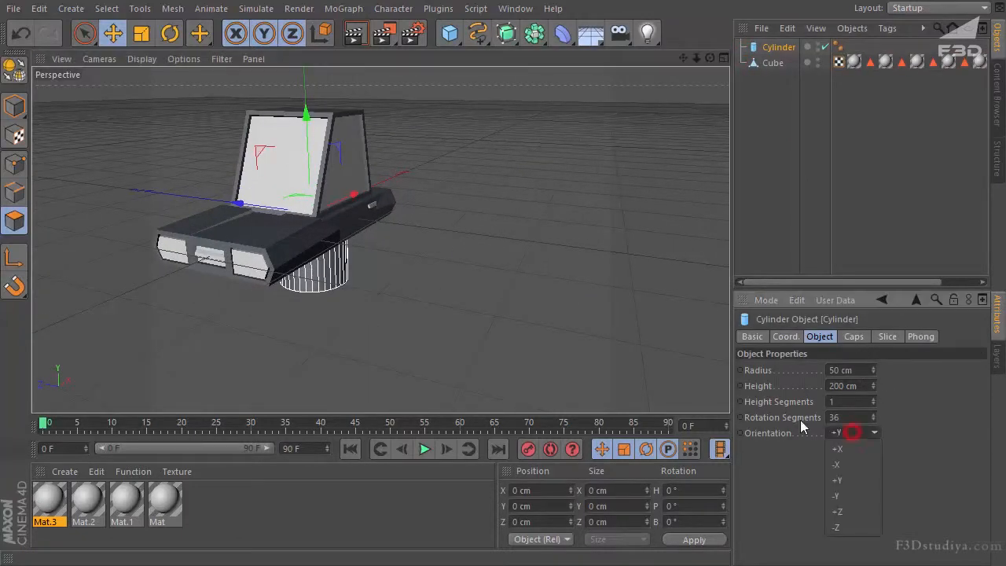
left_click(857, 512)
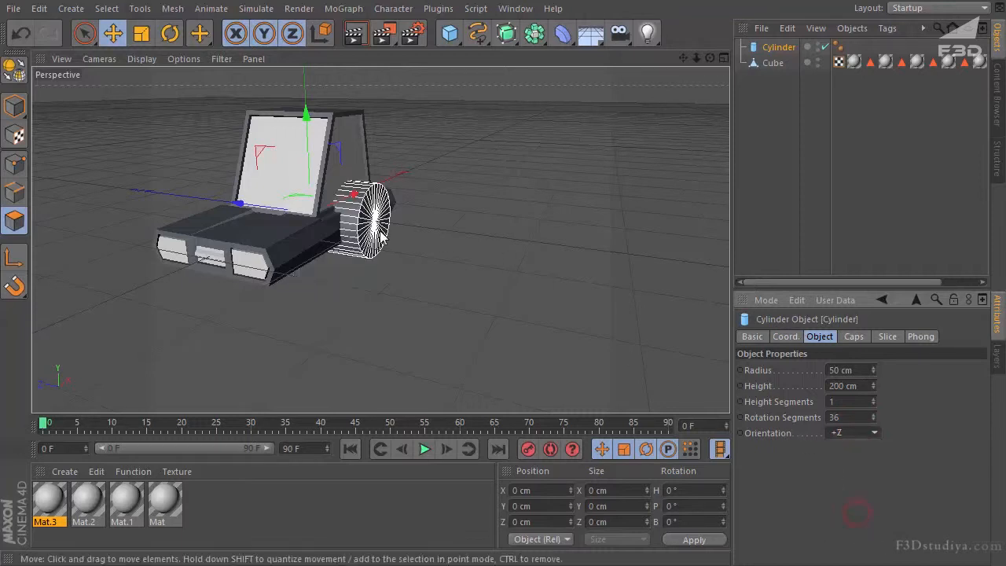
- Move the cylinder clear of the car body and set its height to 5 cm and radius to 30 cm
left_click_drag(242, 206, 321, 224)
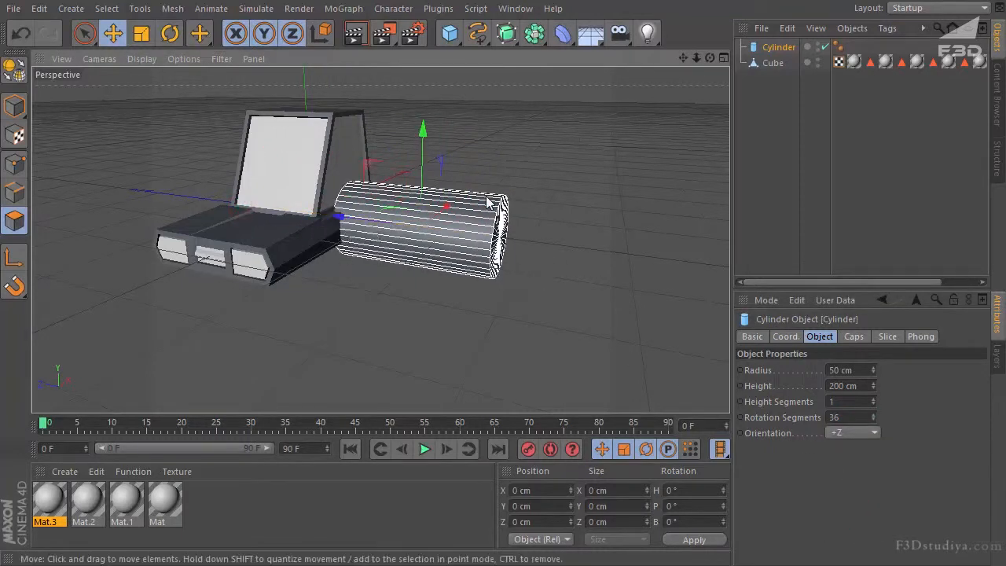
double_click(859, 386)
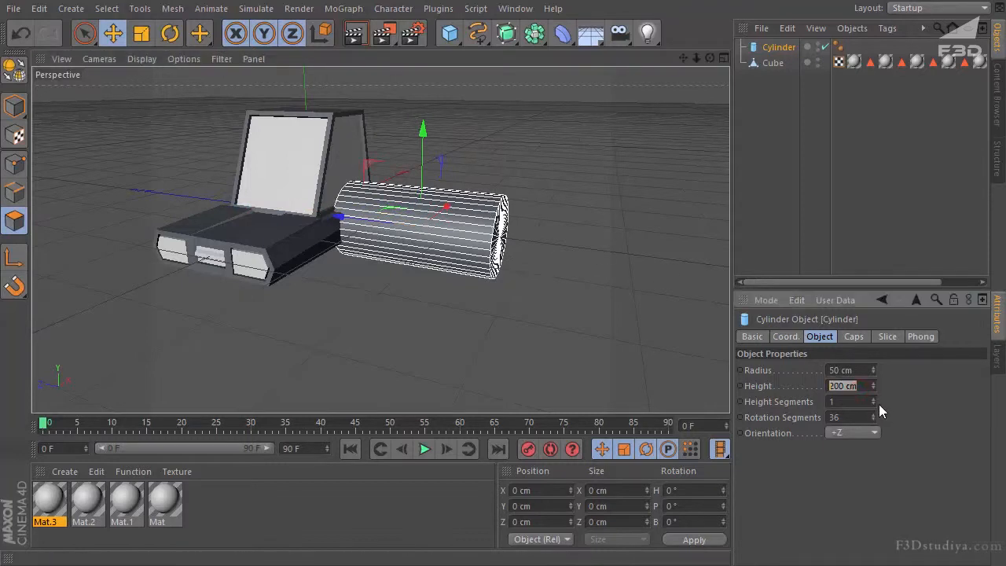
type("5")
key("Return")
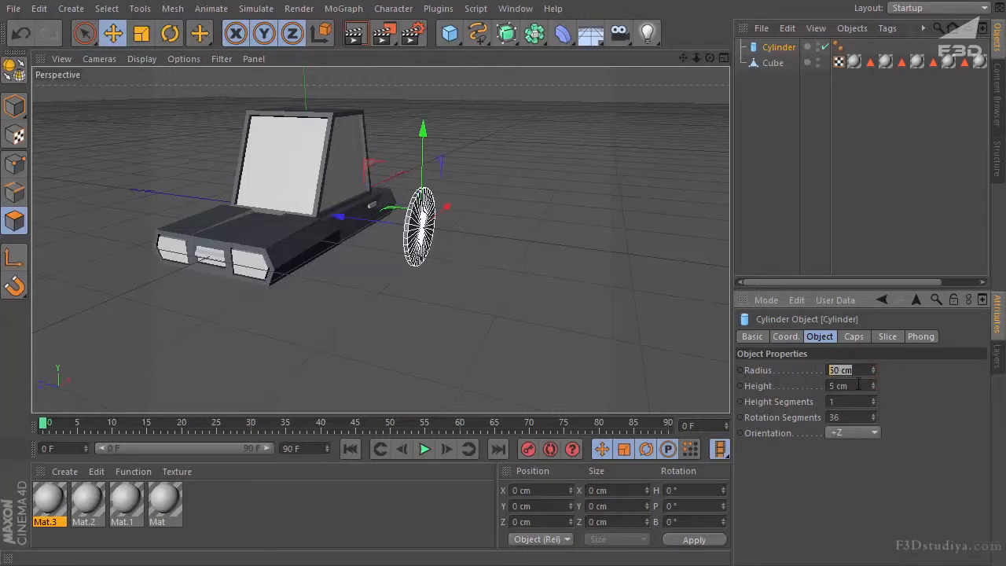
left_click(833, 371)
type("30")
key("Return")
- Position the wheel cylinder beside the car's front end at about X -139.3 cm, Y -21.1 cm and Z -86.1 cm
left_click_drag(348, 218, 287, 208)
left_click_drag(354, 130, 361, 158)
left_click_drag(385, 215, 338, 243)
left_click_drag(211, 268, 224, 259)
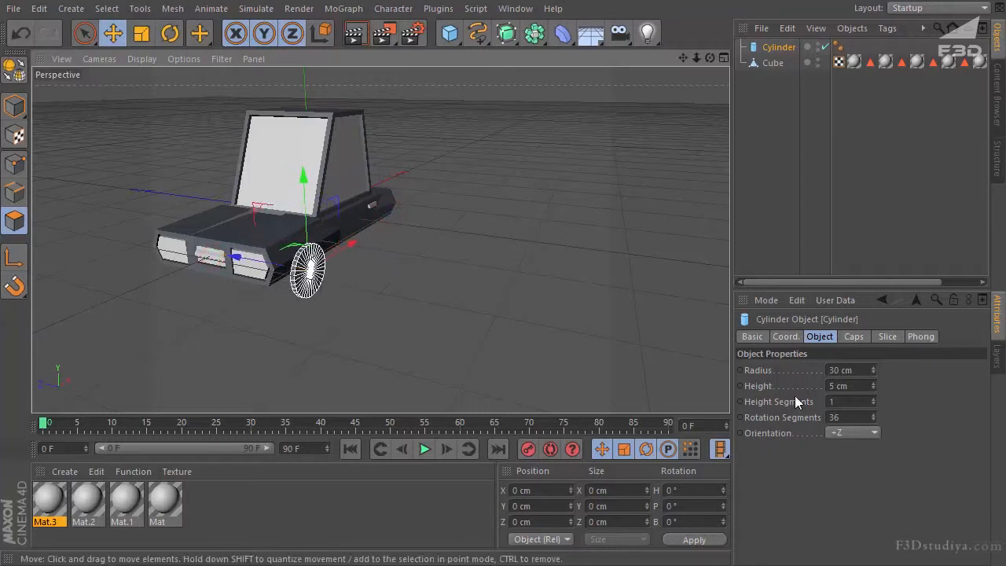
- Reduce the wheel cylinder's rotation segments to 10
double_click(845, 418)
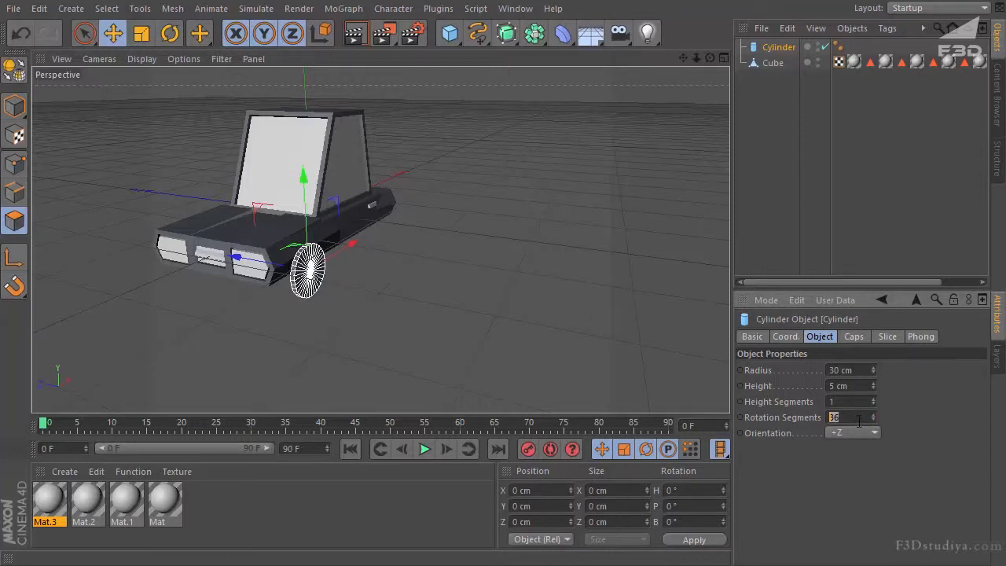
key("Return")
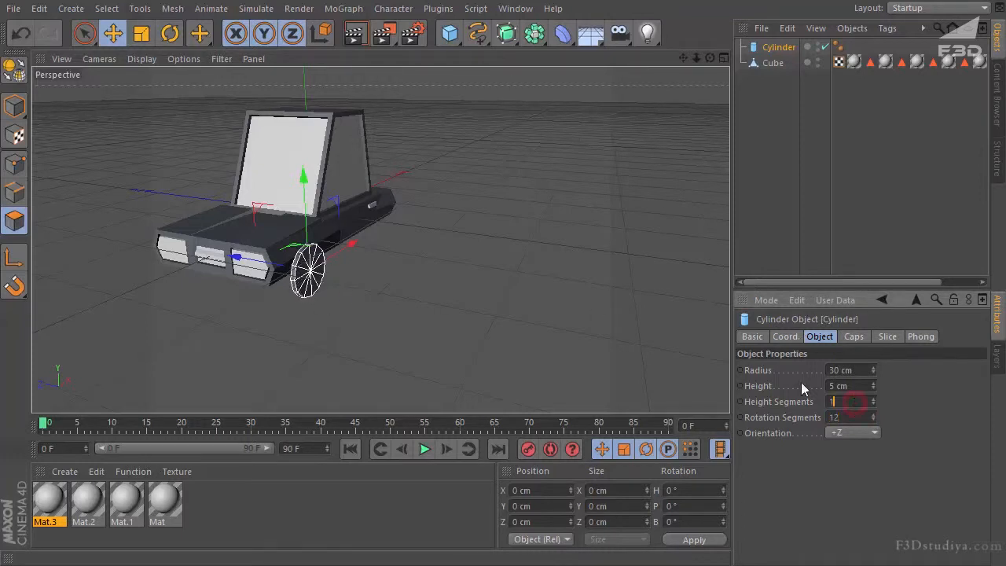
scroll(322, 285, "up", 5)
left_click(851, 417)
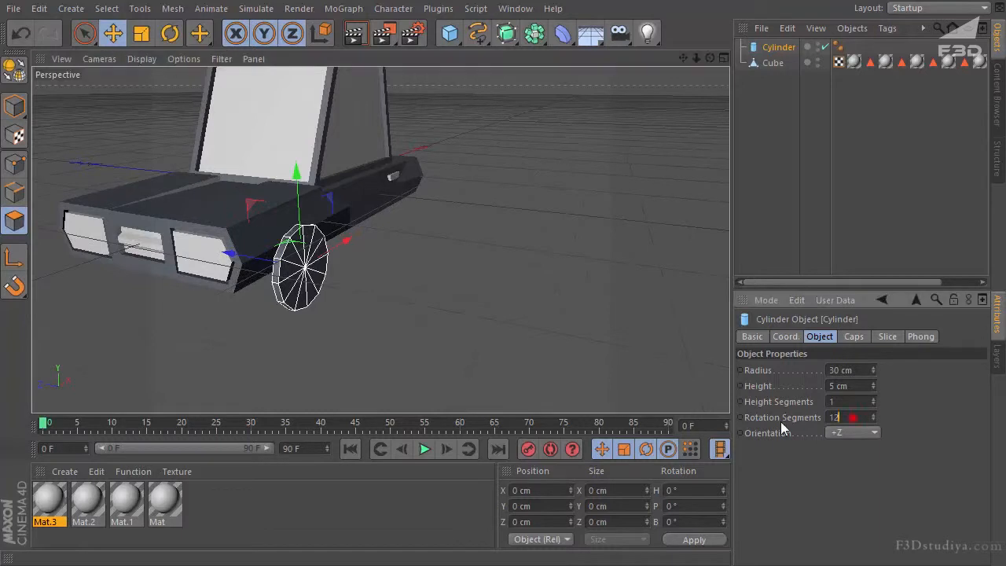
type("10")
key("Return")
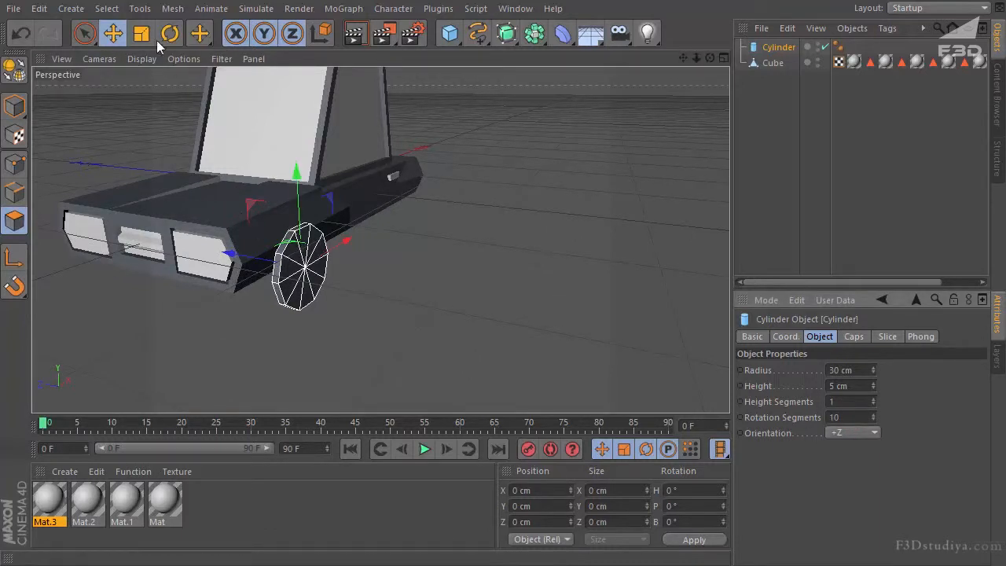
- Make the wheel cylinder editable and move the whole object away from the car to a Z position of about -170.2 cm
left_click(16, 73)
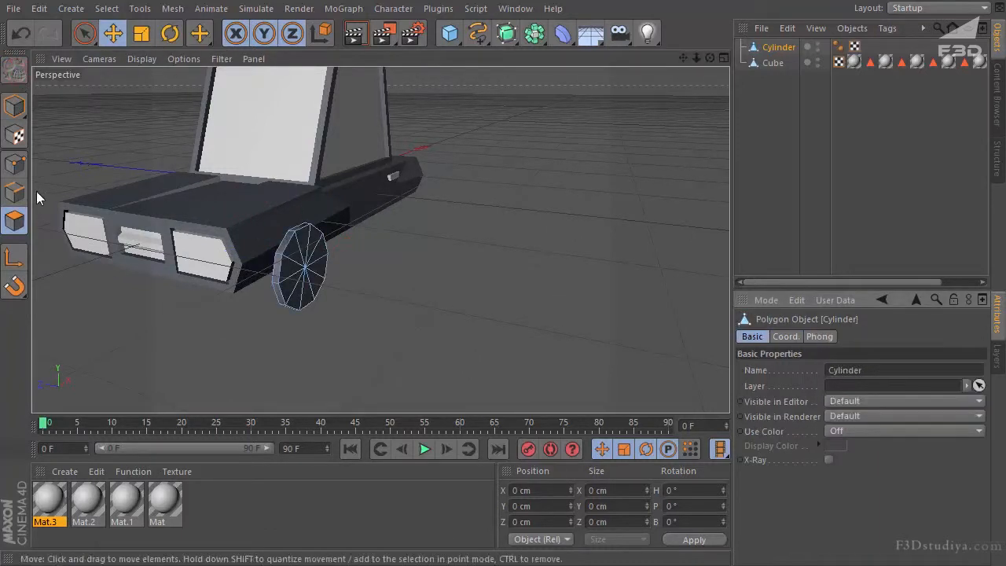
left_click(84, 33)
left_click(305, 268)
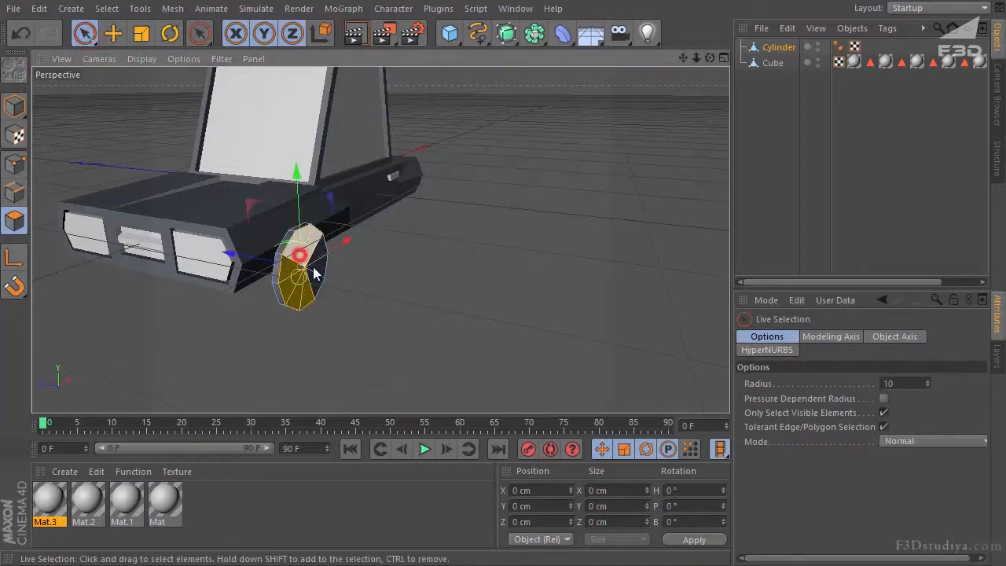
left_click_drag(710, 57, 489, 320)
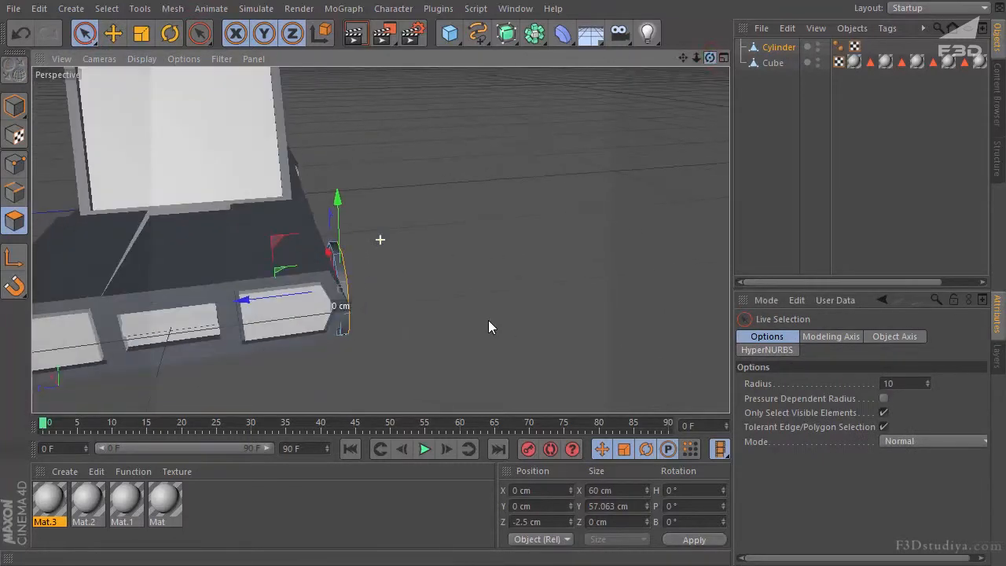
left_click(9, 105)
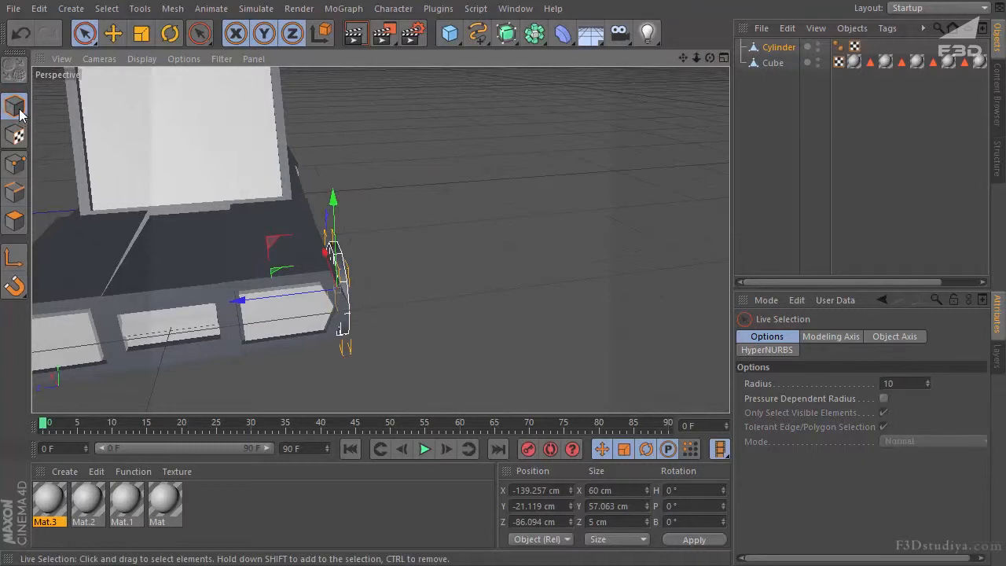
left_click_drag(265, 296, 381, 289)
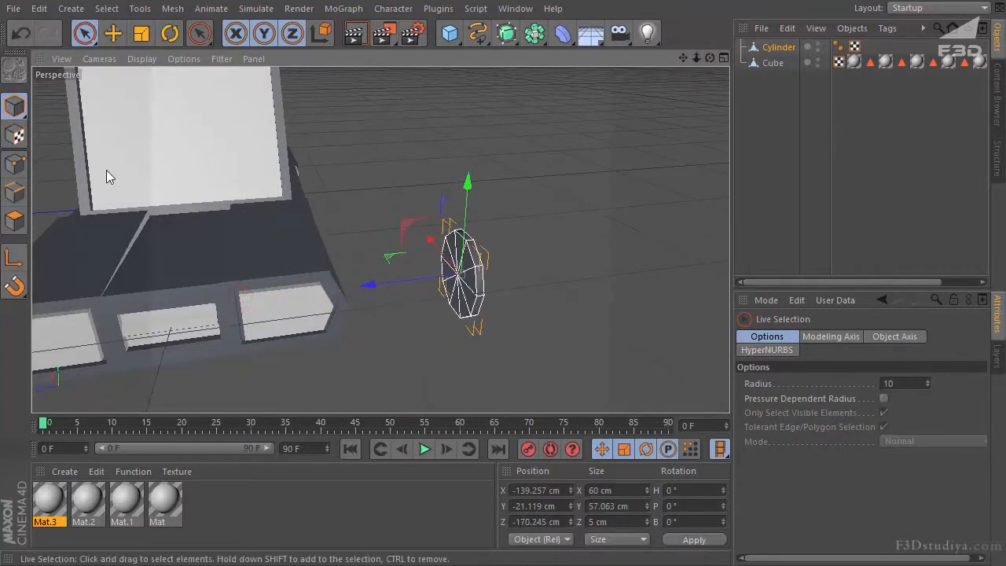
- Select all faces on both wheel caps and bevel them with a 10 cm extrusion and 10 cm inner offset
left_click(23, 224)
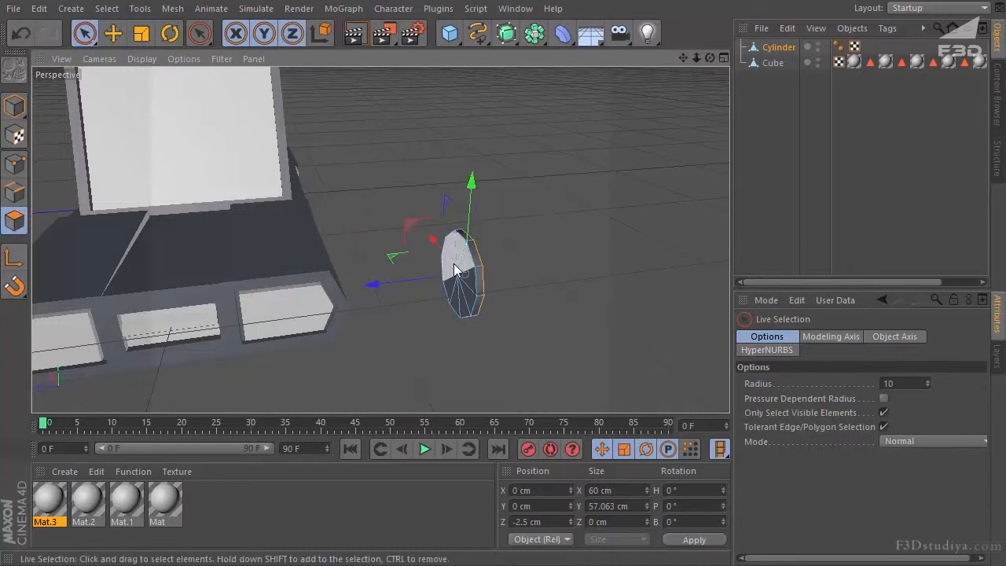
left_click_drag(456, 277, 478, 239)
scroll(481, 271, "up", 5)
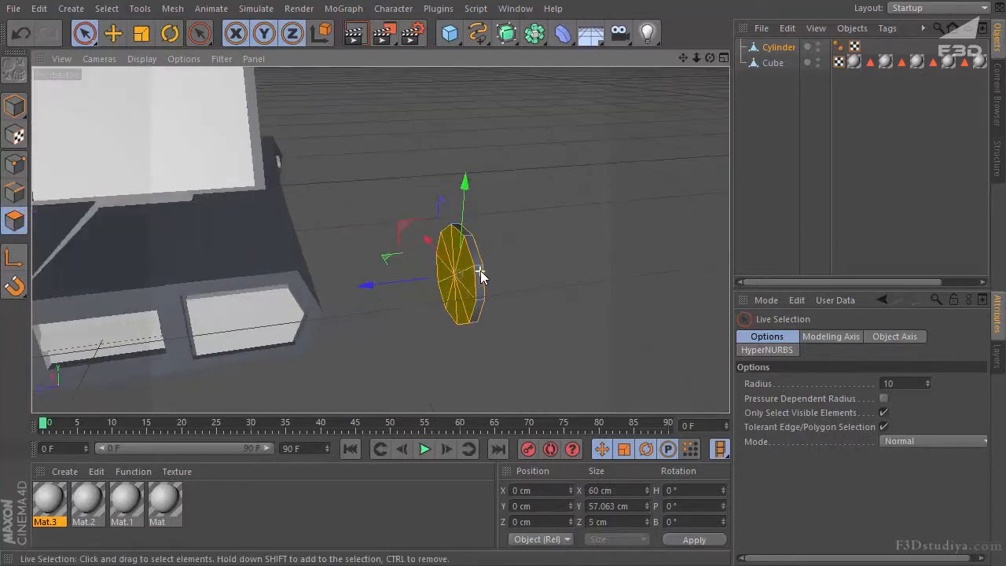
left_click_drag(489, 320, 489, 320, "alt")
right_click(597, 157)
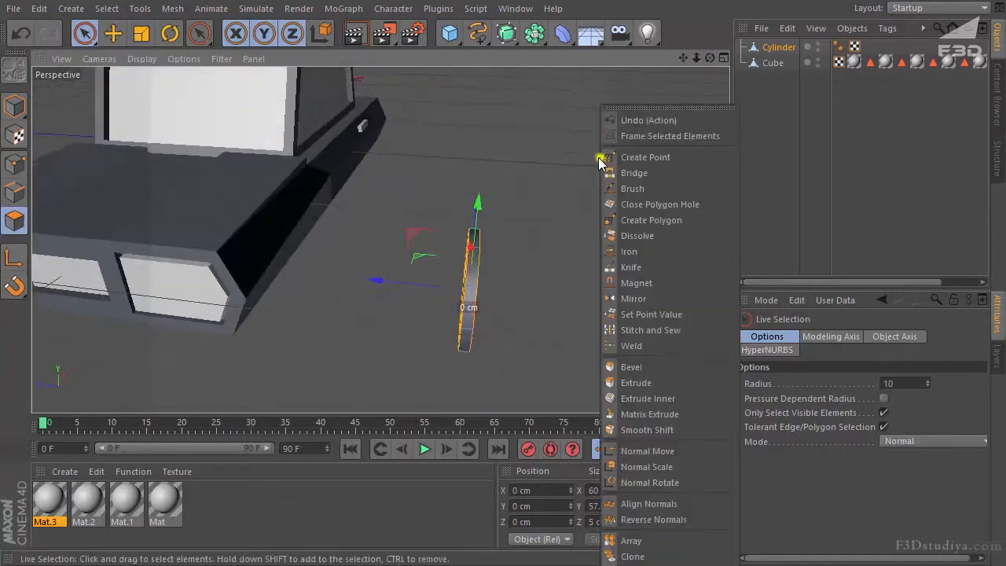
left_click(640, 372)
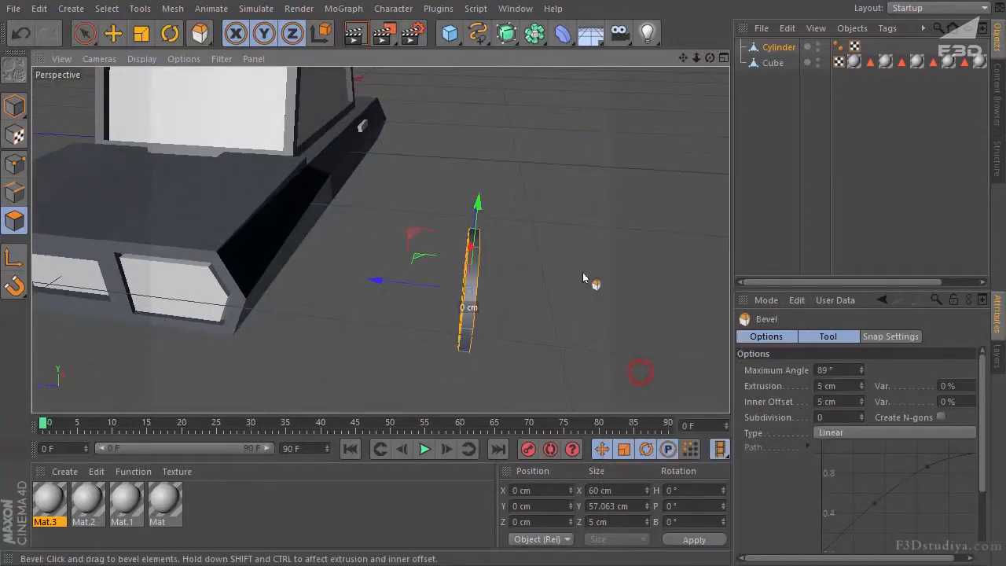
left_click(488, 320)
left_click_drag(488, 320, 488, 320)
left_click_drag(692, 72, 236, 78, "alt")
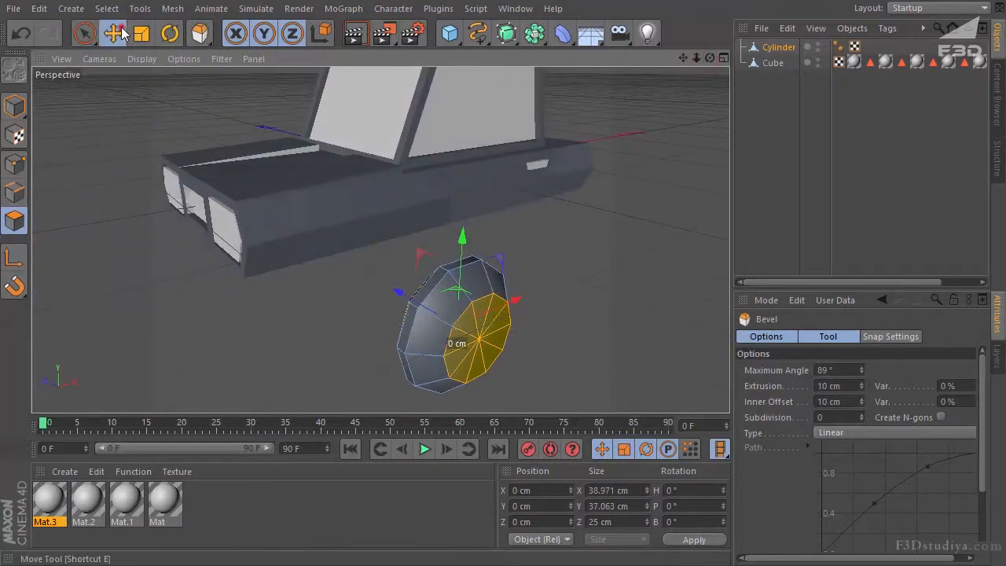
- Inset both groups of cap faces by 3 cm with Extrude Inner and extrude them inward by 3.2 cm
left_click(114, 33)
right_click(586, 207)
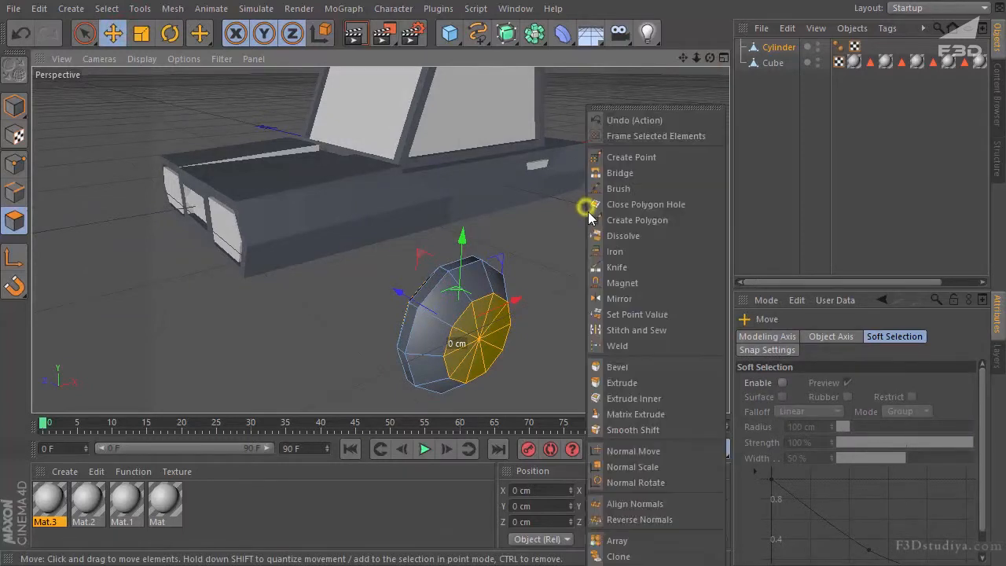
left_click(626, 396)
left_click_drag(598, 322, 489, 325)
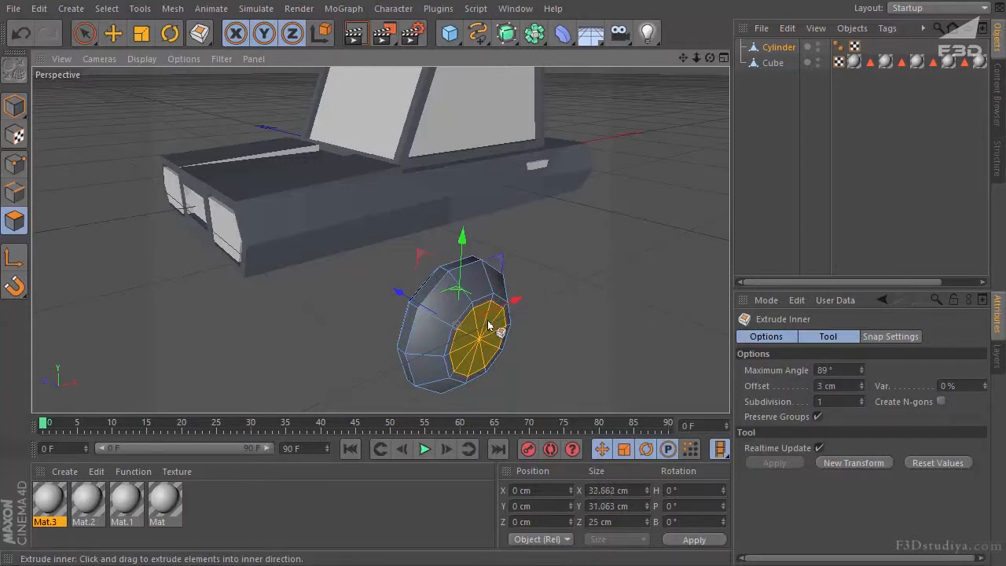
right_click(599, 291)
left_click(652, 383)
left_click_drag(494, 322, 490, 327)
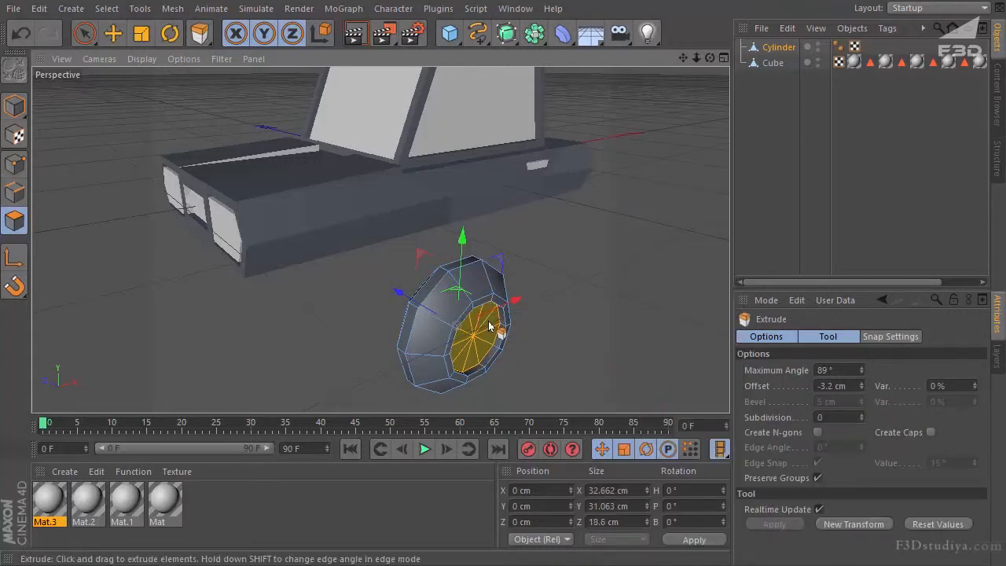
- Inset the recessed cap faces to about 25.3 by 24.1 cm and extrude them outward by 4.3 cm to form the hubs
right_click(631, 328)
left_click(669, 395)
left_click_drag(487, 322, 488, 322)
right_click(647, 313)
left_click(669, 383)
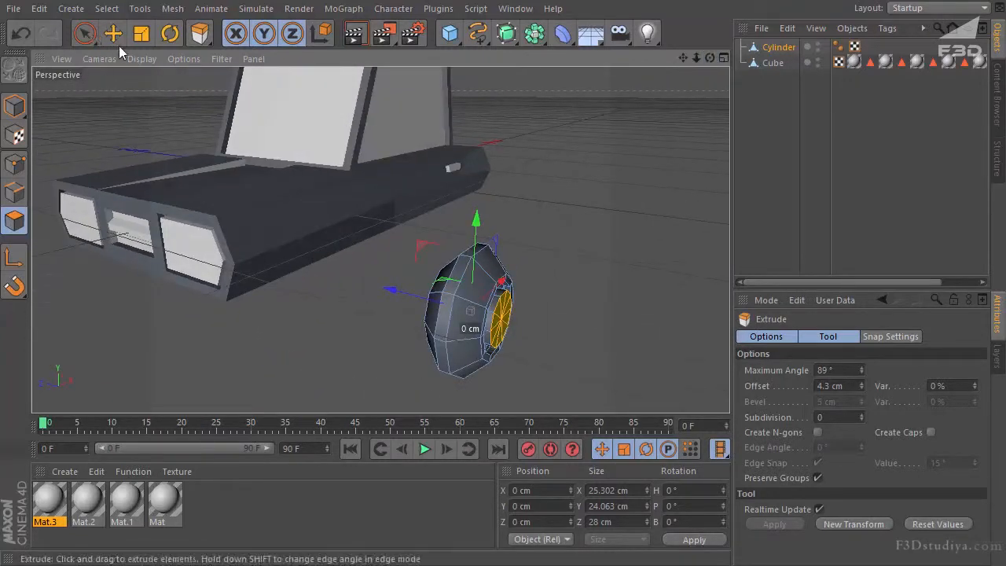
- Extend the selection to the side faces of both hubs with Loop Selection and assign Mat.3 to them
left_click_drag(198, 33, 243, 195)
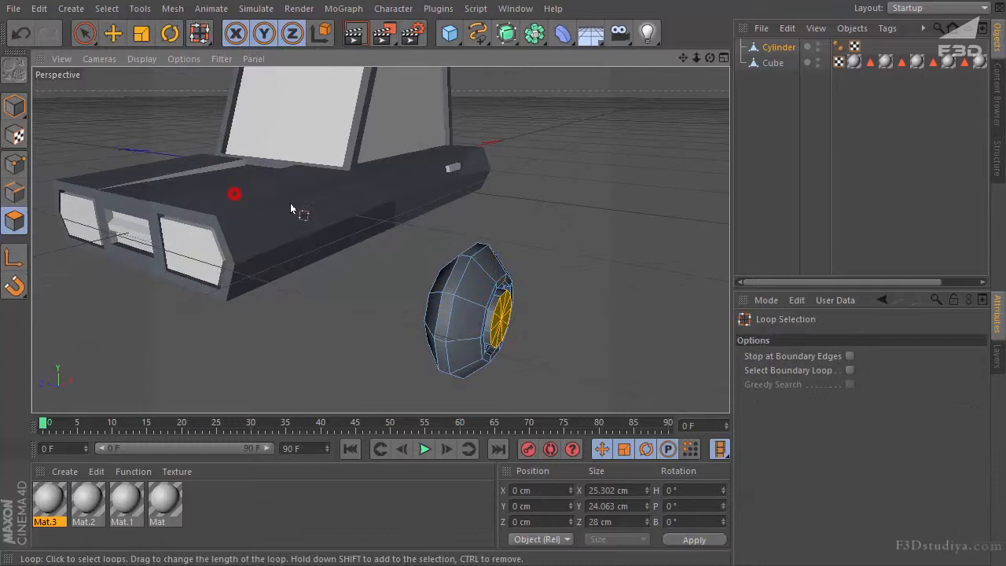
left_click_drag(503, 308, 500, 305, "alt")
left_click(500, 302)
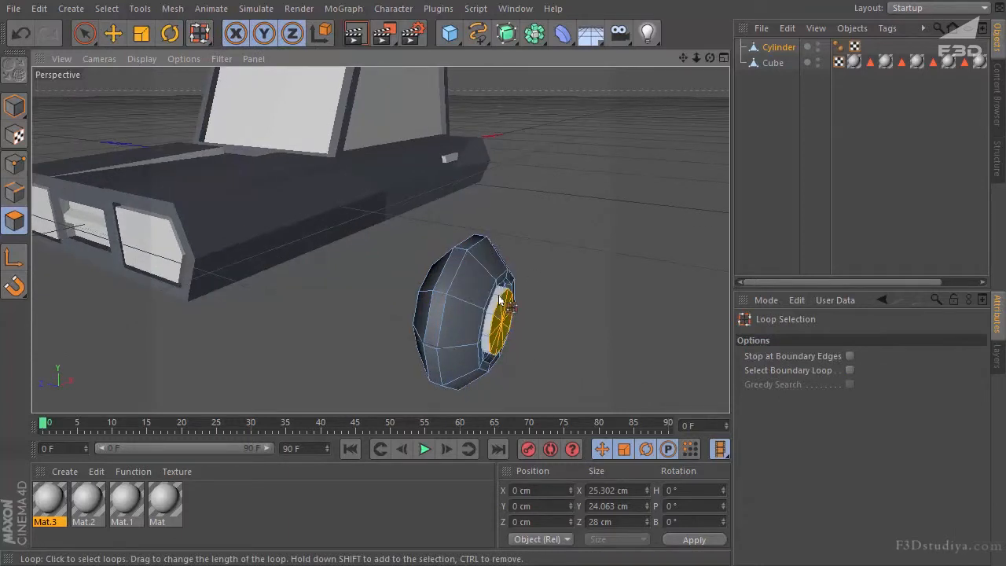
left_click_drag(519, 314, 391, 285, "alt")
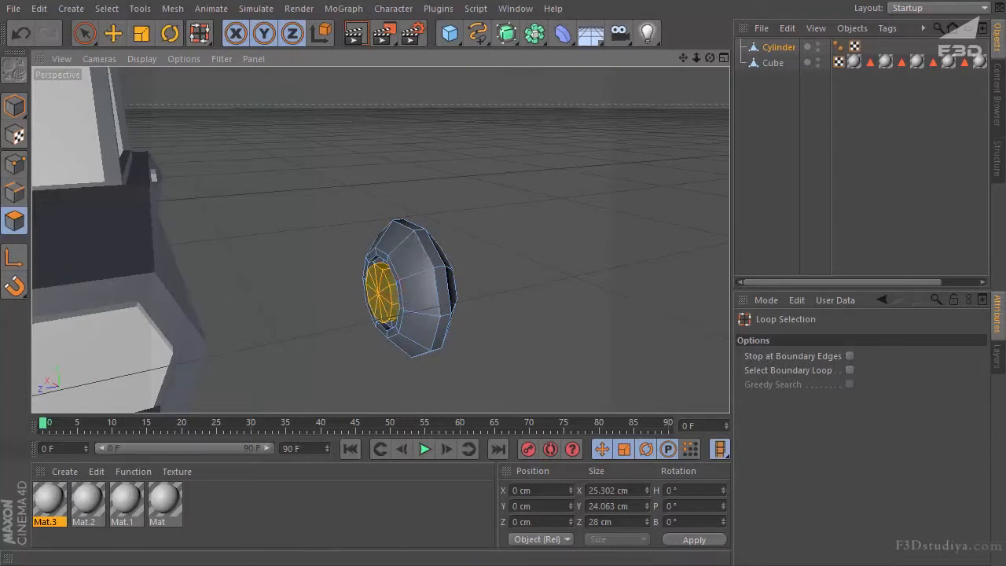
left_click_drag(55, 511, 380, 282)
- Clear the face selection and delete the wheel's Phong tag to give it faceted shading
left_click_drag(710, 57, 489, 320)
left_click(113, 33)
left_click(181, 337)
left_click_drag(317, 322, 338, 319, "alt")
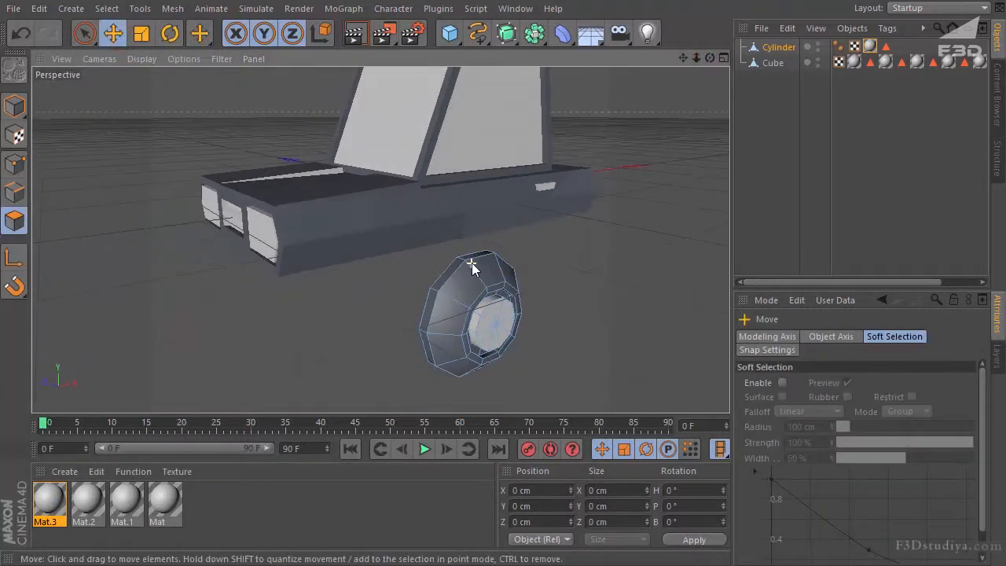
left_click(840, 47)
key("Delete")
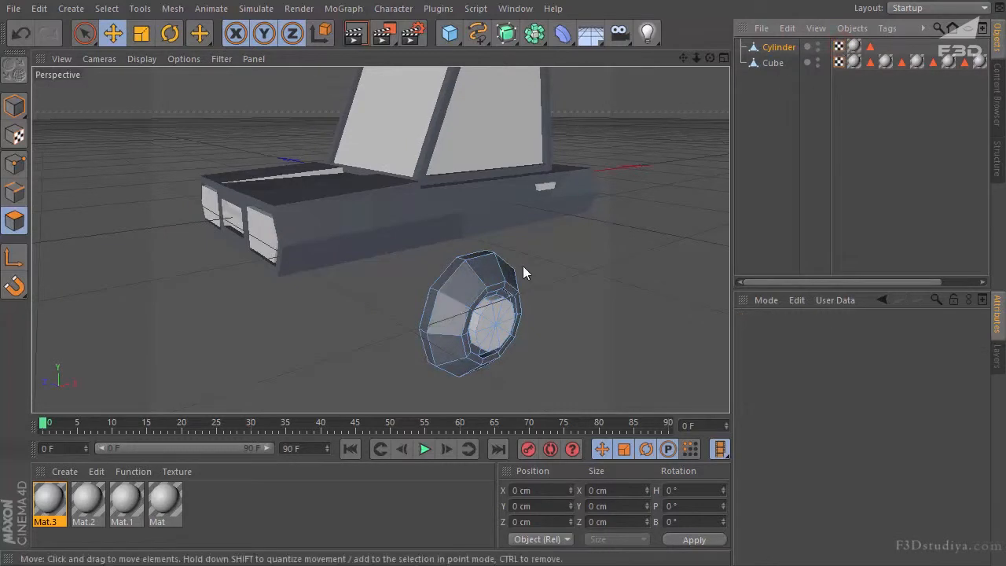
- Create the new material Mat.4 and assign it to the whole wheel, with its tag placed before the Mat.3 tag
double_click(241, 495)
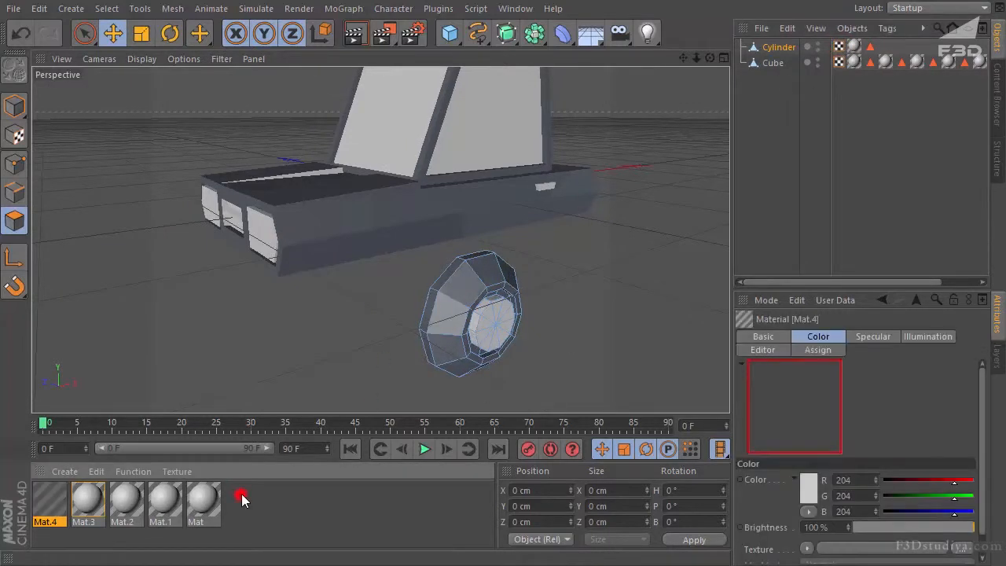
left_click_drag(413, 361, 777, 48)
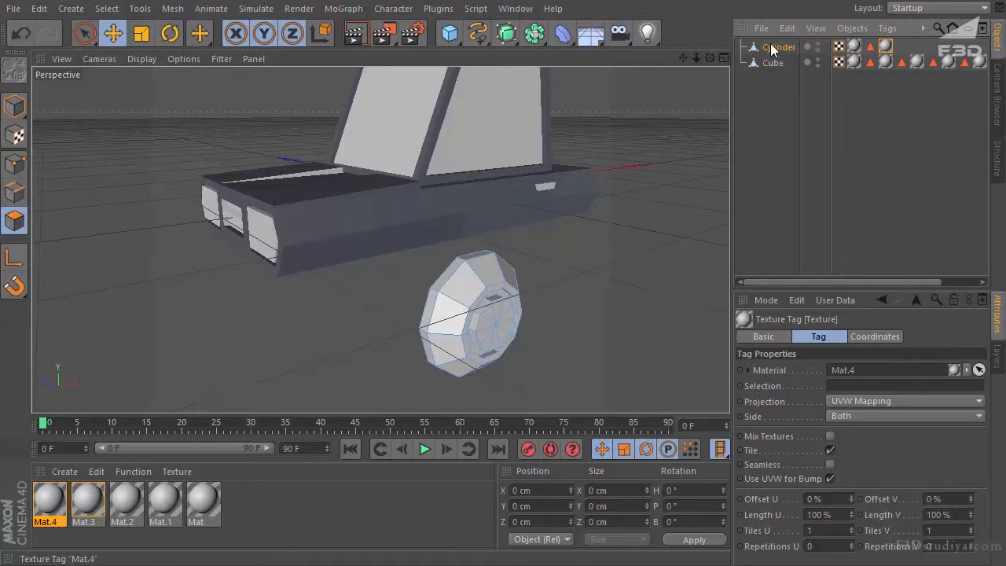
left_click(791, 142)
- Add a Symmetry object and make the wheel cylinder its child to mirror the wheel toward the car's rear
mouse_move(711, 59)
left_mouse_down()
mouse_move(490, 322)
mouse_move(710, 69)
left_mouse_up()
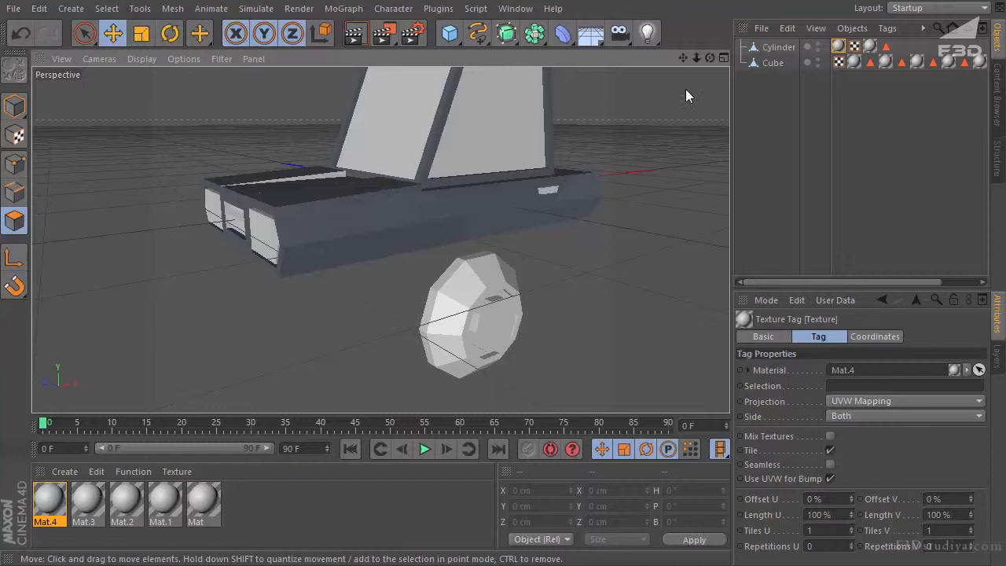
left_click_drag(704, 57, 488, 318)
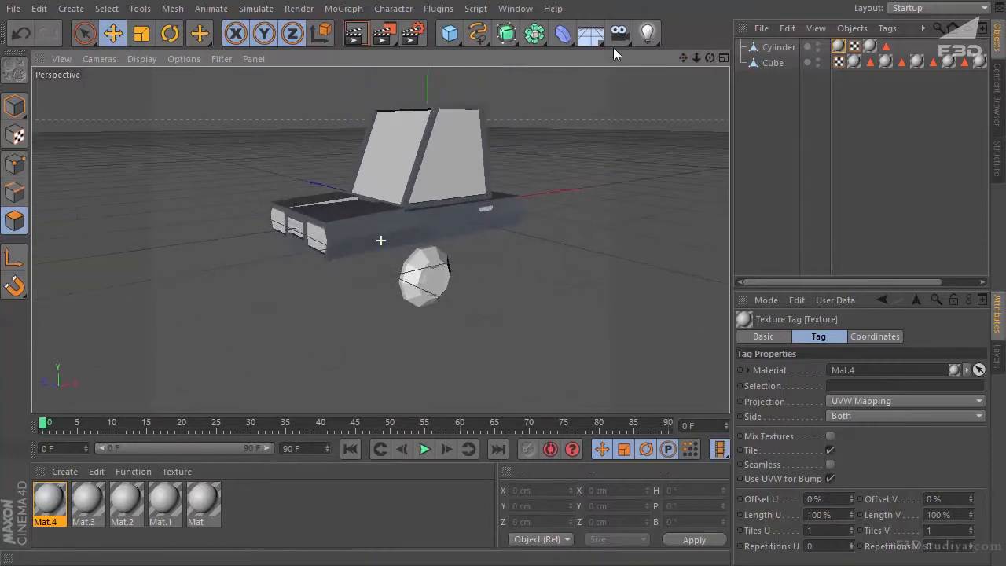
left_click(535, 33)
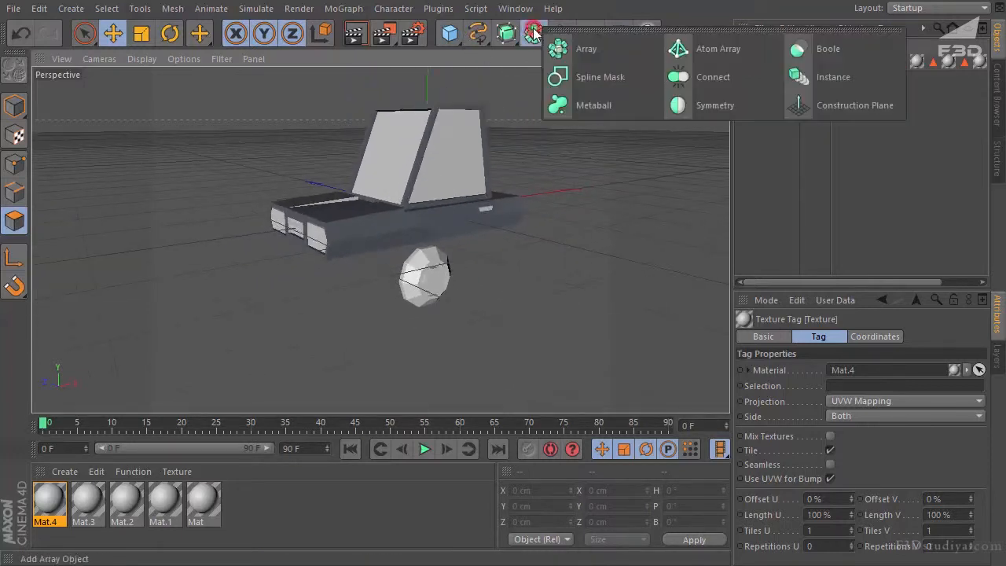
left_click(705, 107)
left_click_drag(786, 63, 771, 49)
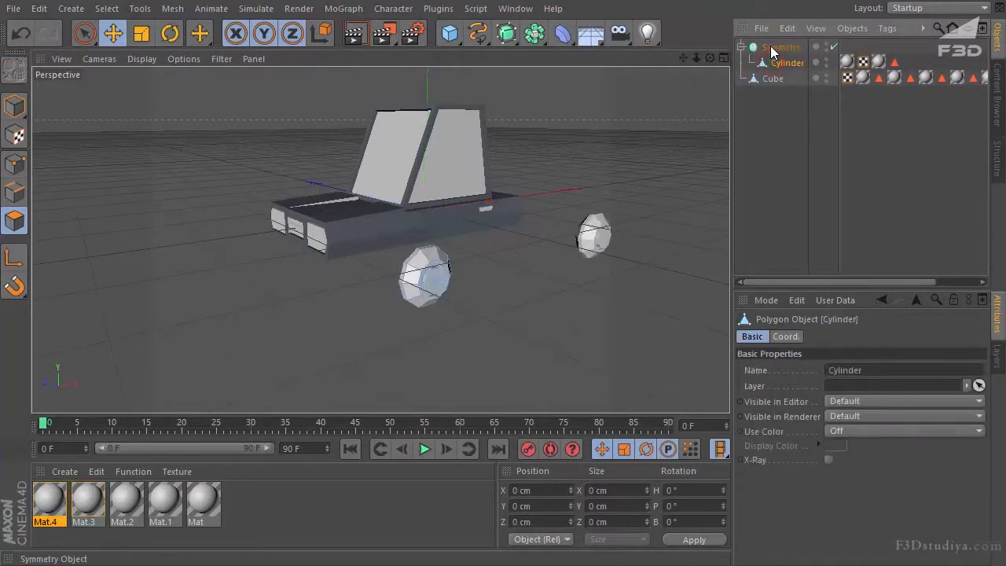
- Move the wheel cylinder in the Front view along X to about -82 cm so both wheels sit closer together
left_click_drag(712, 56, 674, 81)
left_click(722, 59)
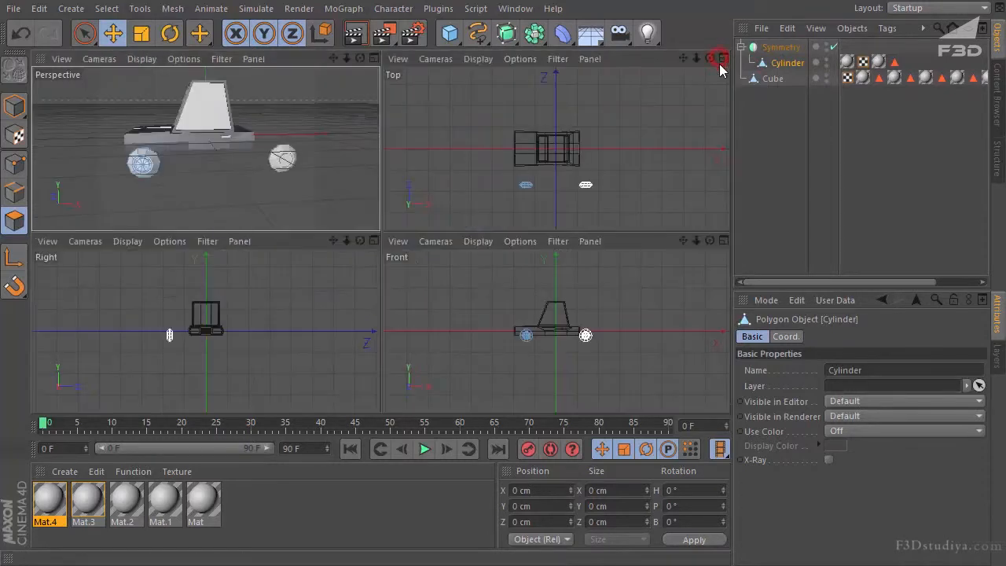
left_click(409, 266)
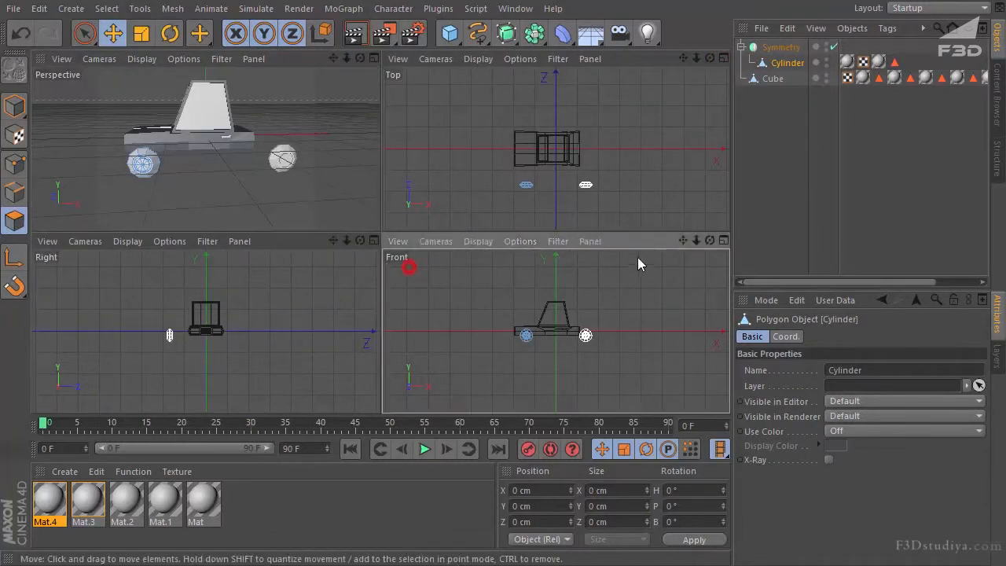
left_click(723, 241)
scroll(380, 254, "up", 5)
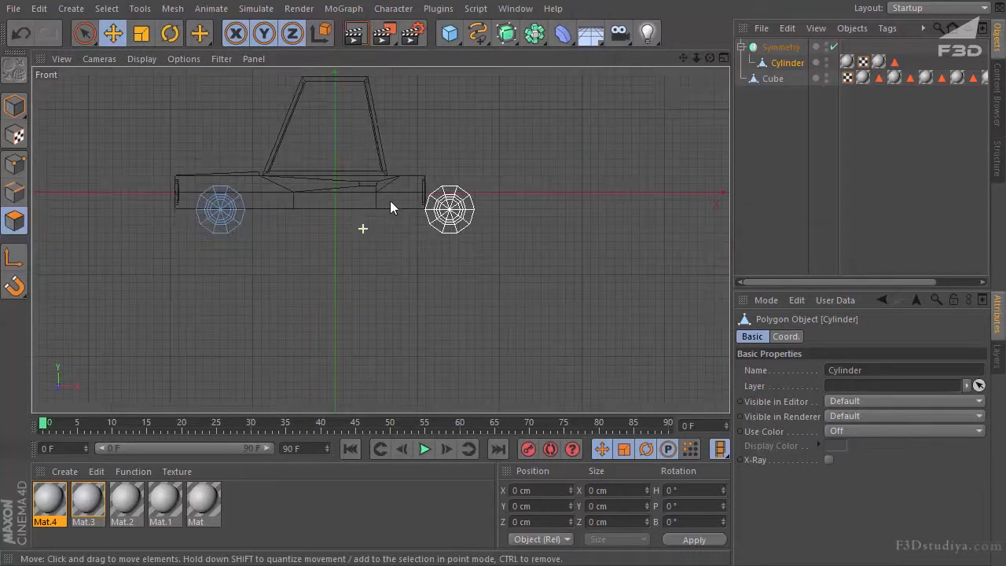
middle_click_drag(431, 301, 517, 356, "alt")
left_click(773, 63)
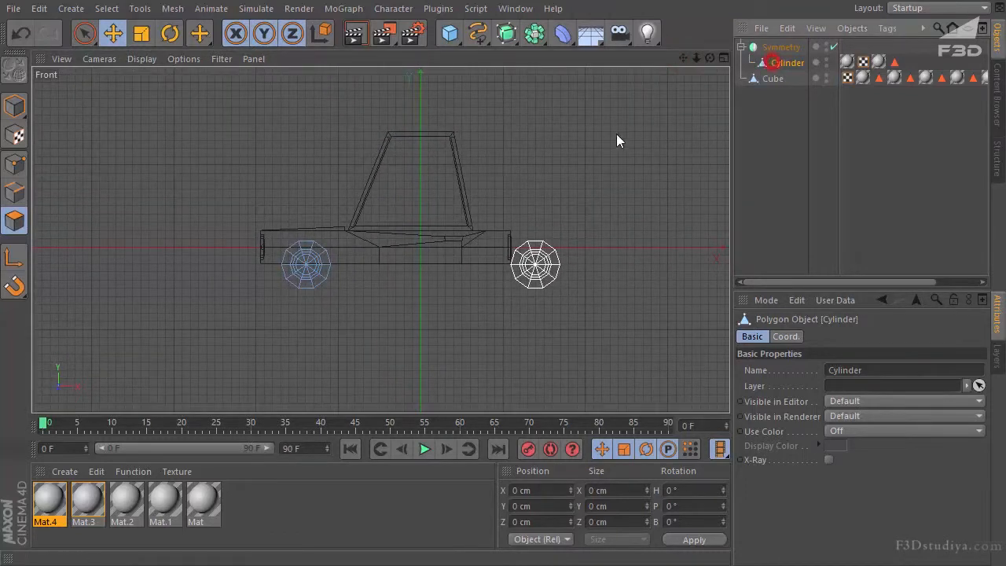
left_click(14, 107)
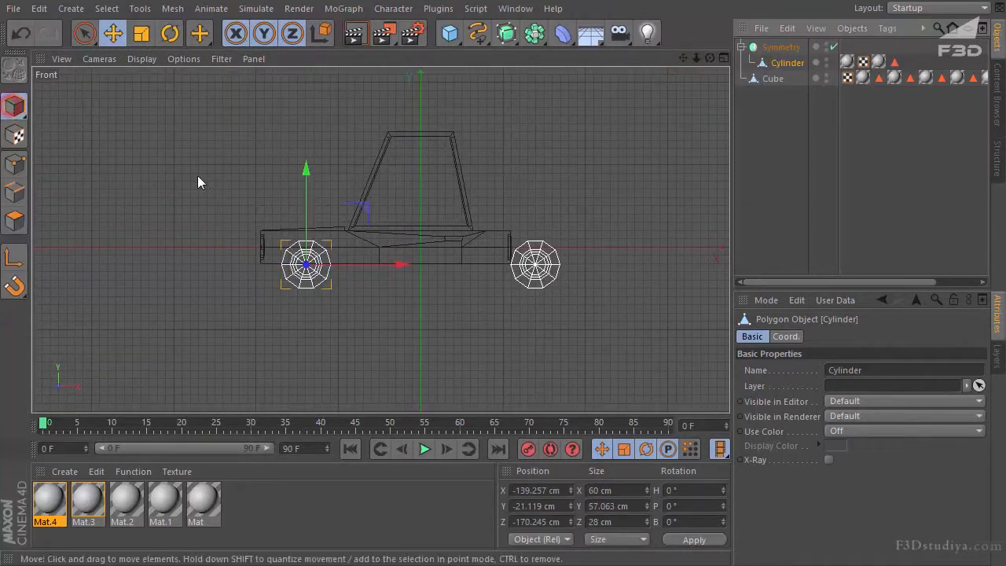
left_click_drag(397, 270, 445, 266)
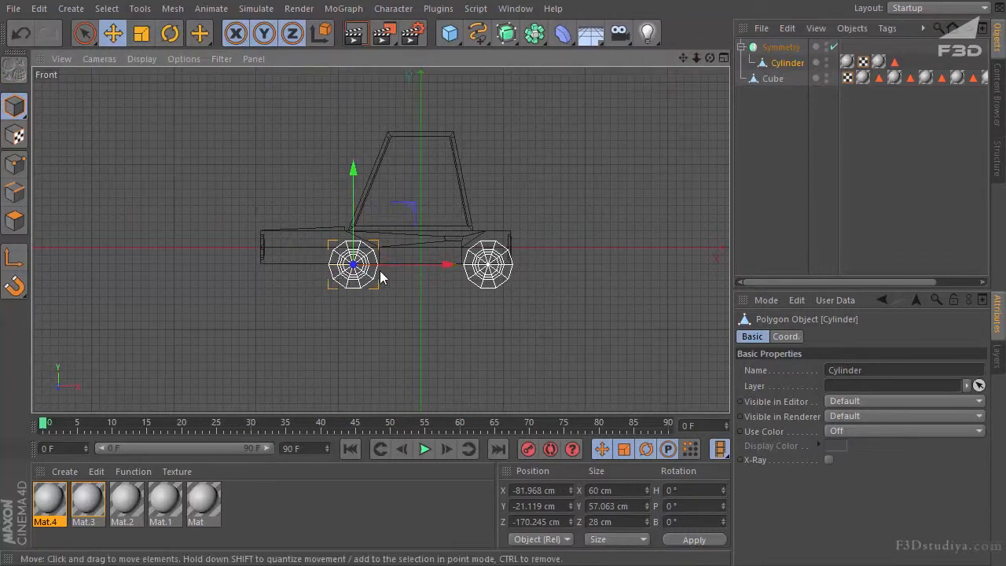
- Shift the Symmetry object along X to about -37.6 cm, and its wheel cylinder to about -107.8 cm, to fit the car body
left_click(778, 47)
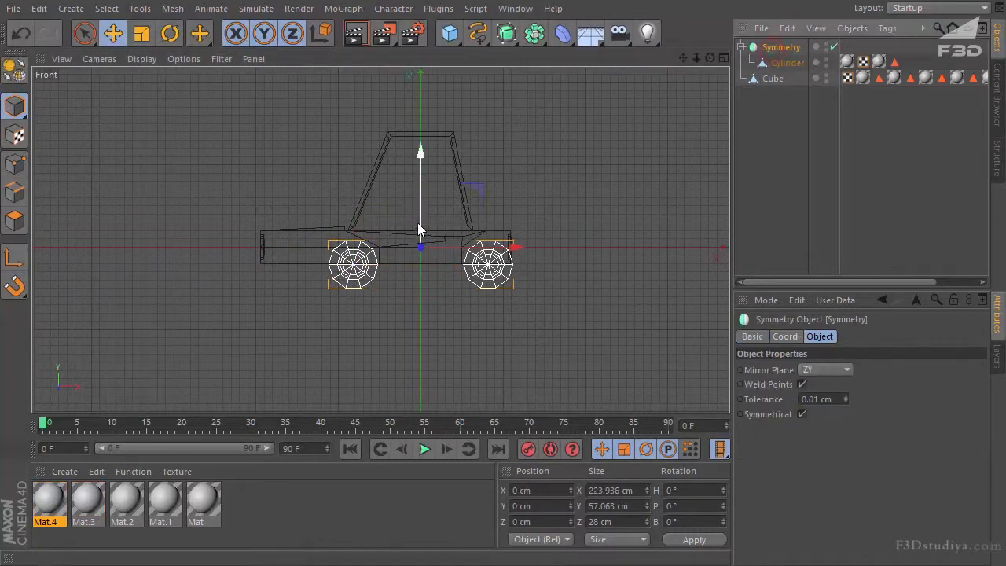
scroll(409, 270, "up", 2)
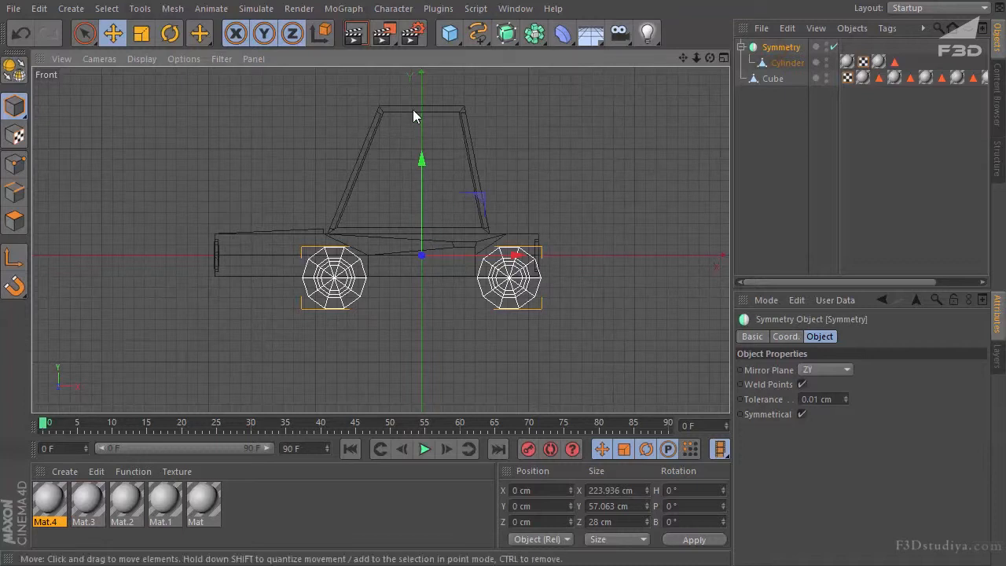
left_click_drag(512, 261, 475, 264)
left_click(783, 65)
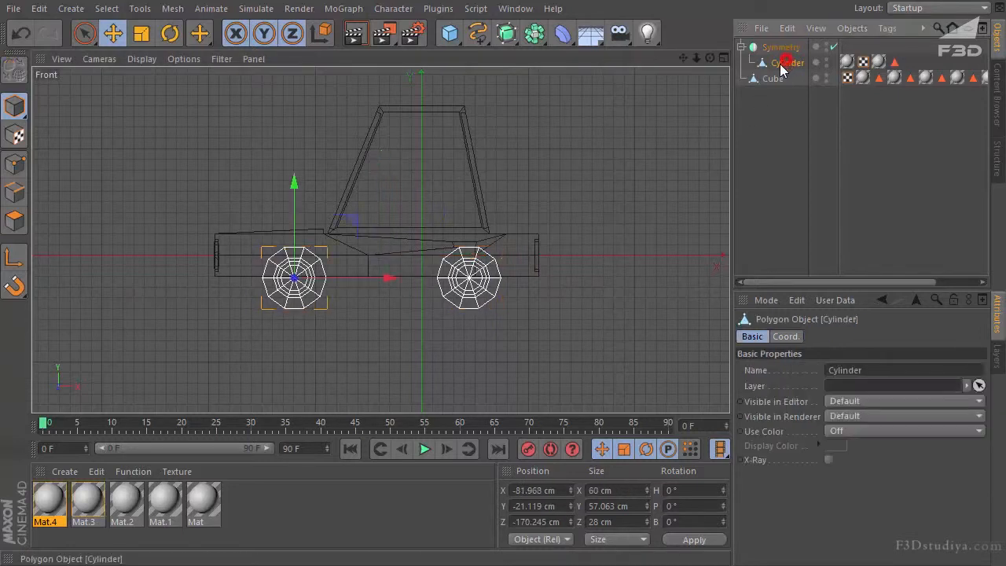
left_click_drag(386, 278, 350, 279)
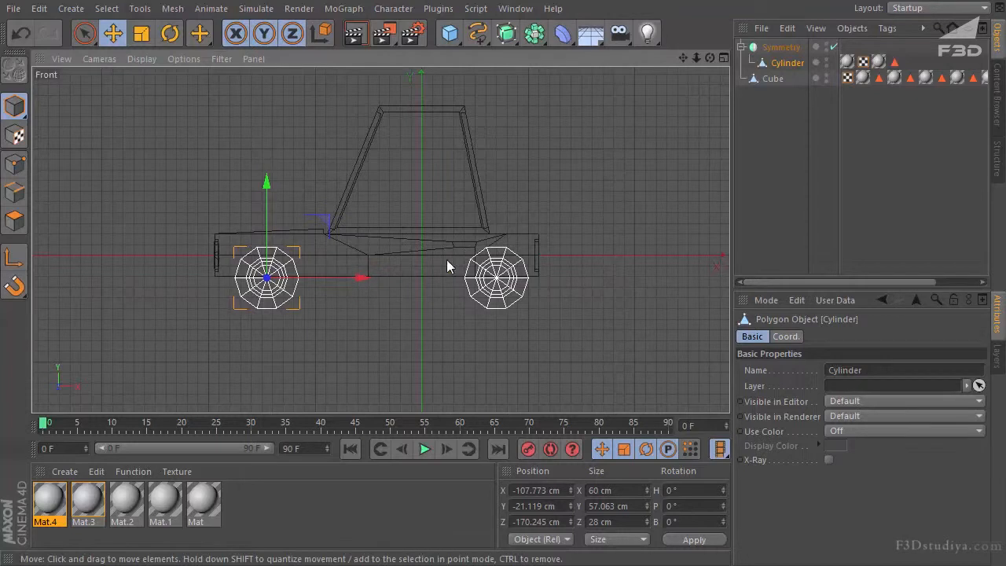
- Move the wheel cylinder along Z to about -81.3 cm so the wheels meet the side of the car body
left_click(722, 60)
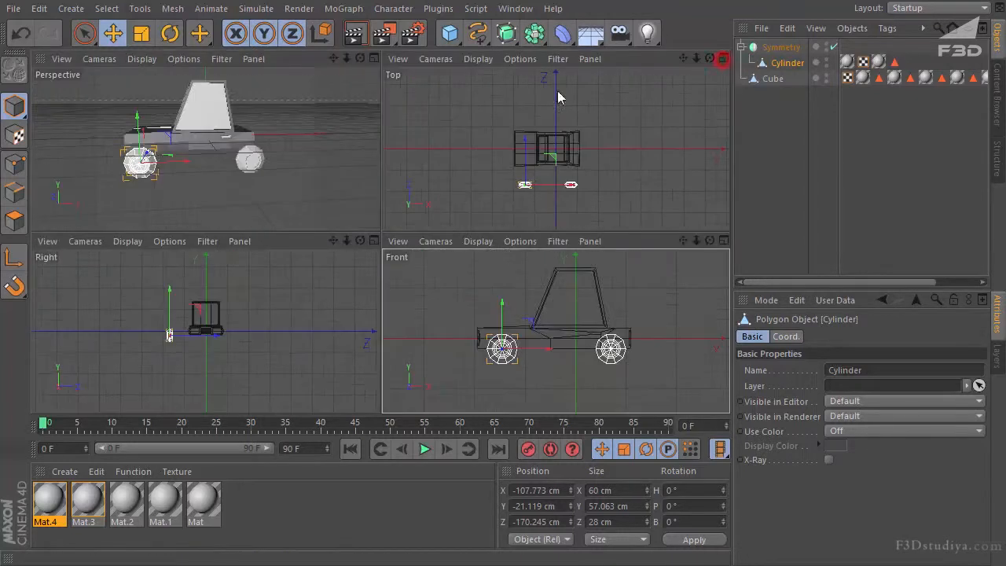
left_click(368, 62)
left_click_drag(710, 58, 153, 316)
left_click_drag(710, 58, 488, 319)
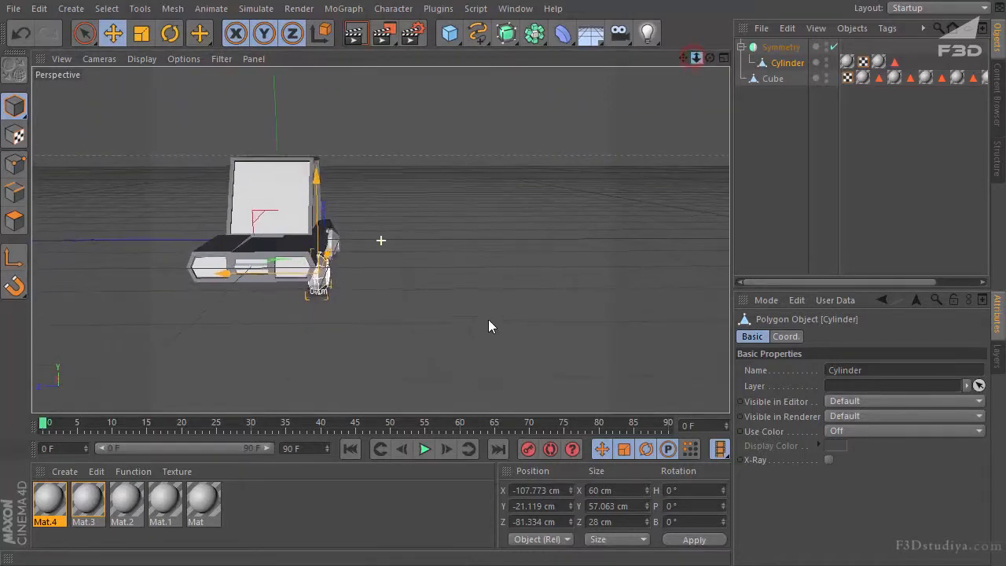
left_click(509, 141)
scroll(306, 169, "up", 2)
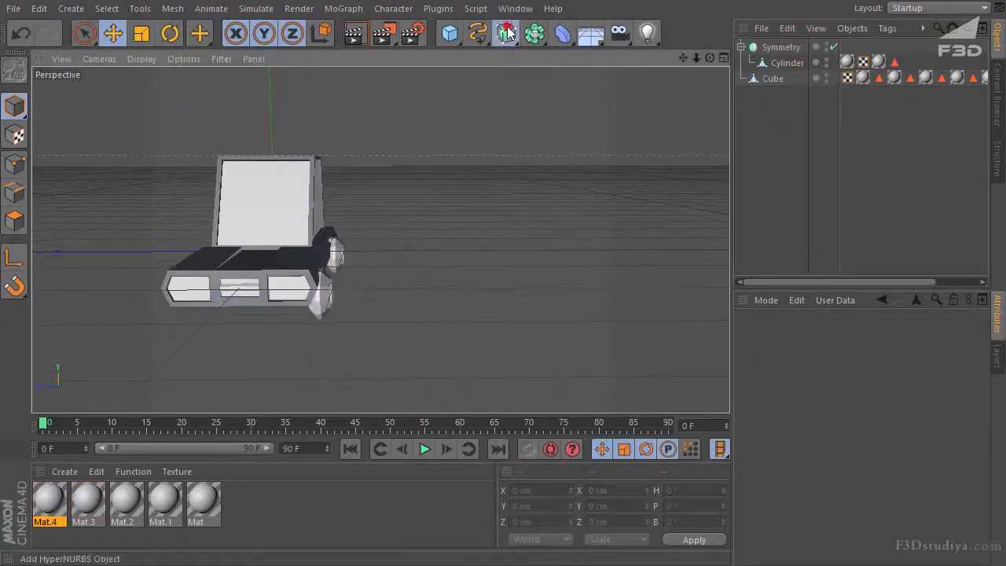
- Add a second Symmetry object and make the existing wheel Symmetry its child
left_click(532, 33)
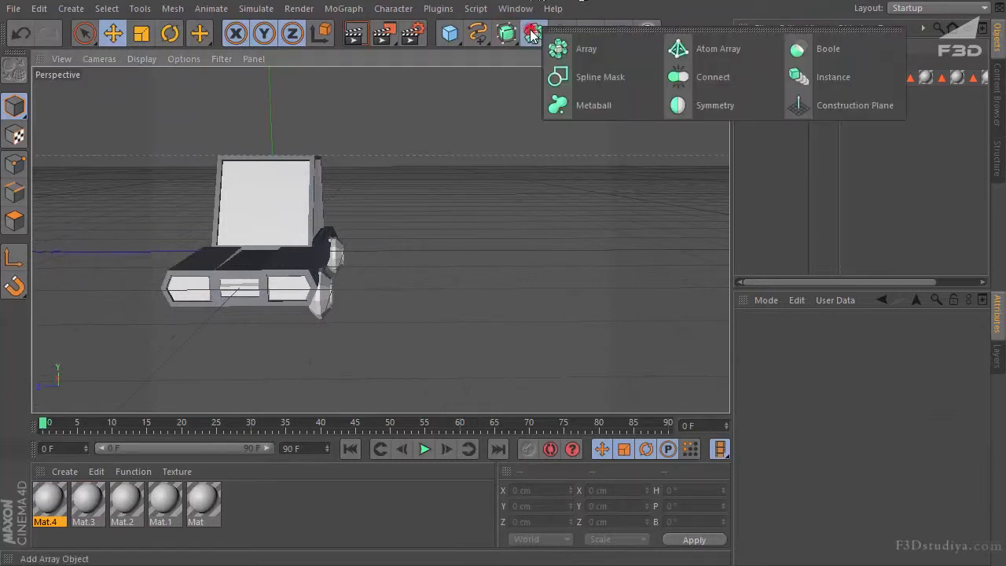
left_click(678, 105)
left_click_drag(767, 65, 771, 51)
- Set the inner Symmetry's mirror plane to XY to mirror the wheel to the other side of the car
left_click(818, 370)
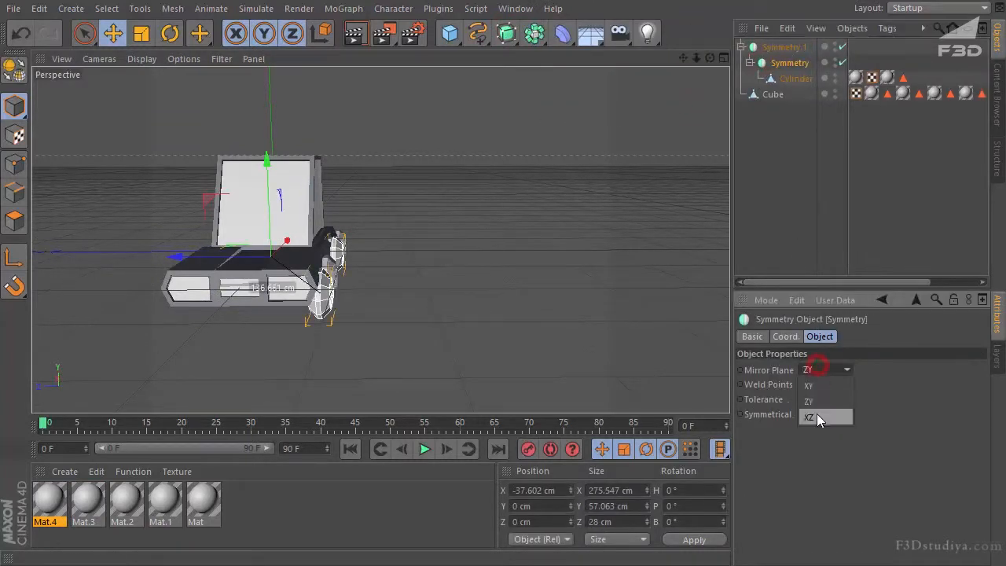
left_click(817, 413)
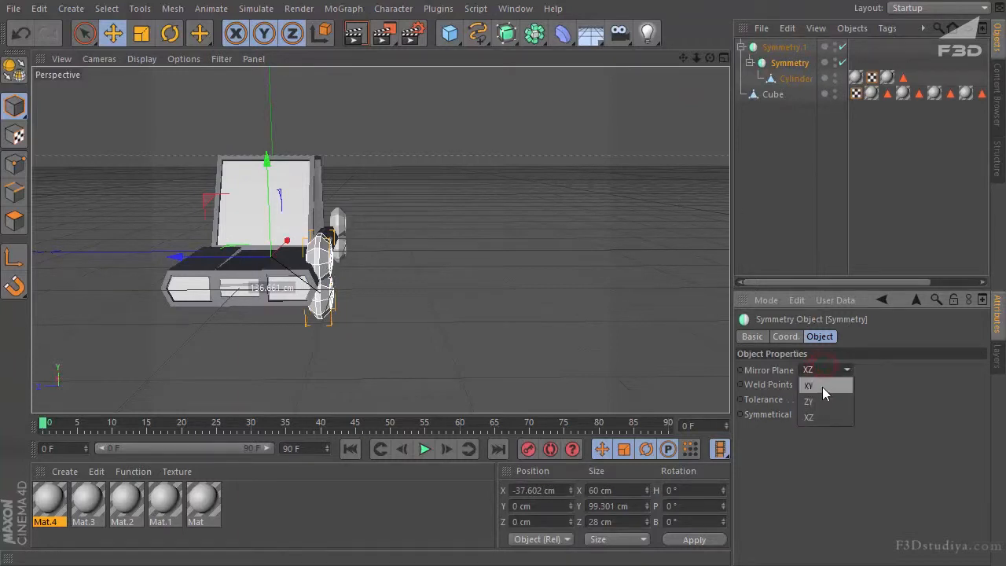
left_click(823, 385)
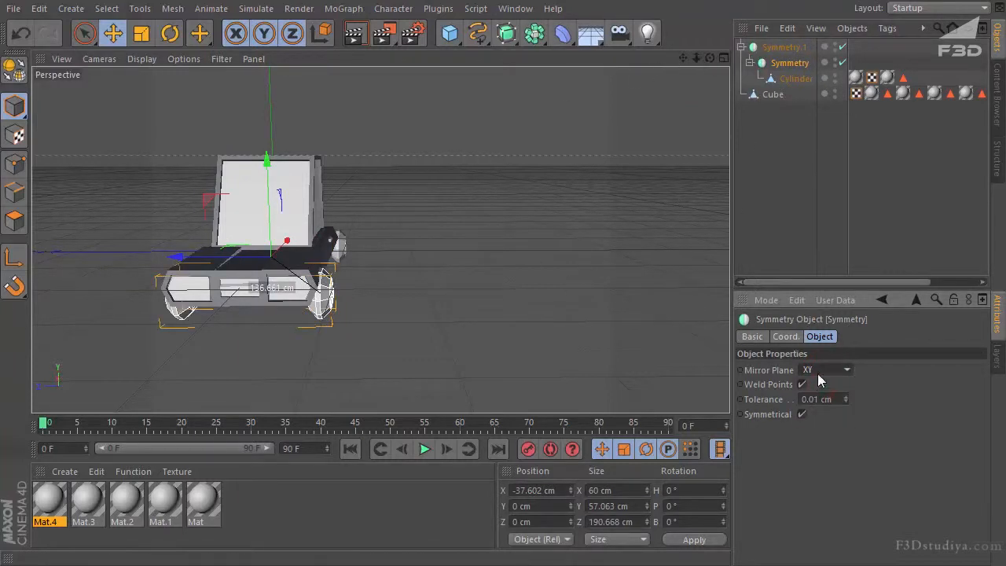
left_click_drag(710, 58, 434, 215)
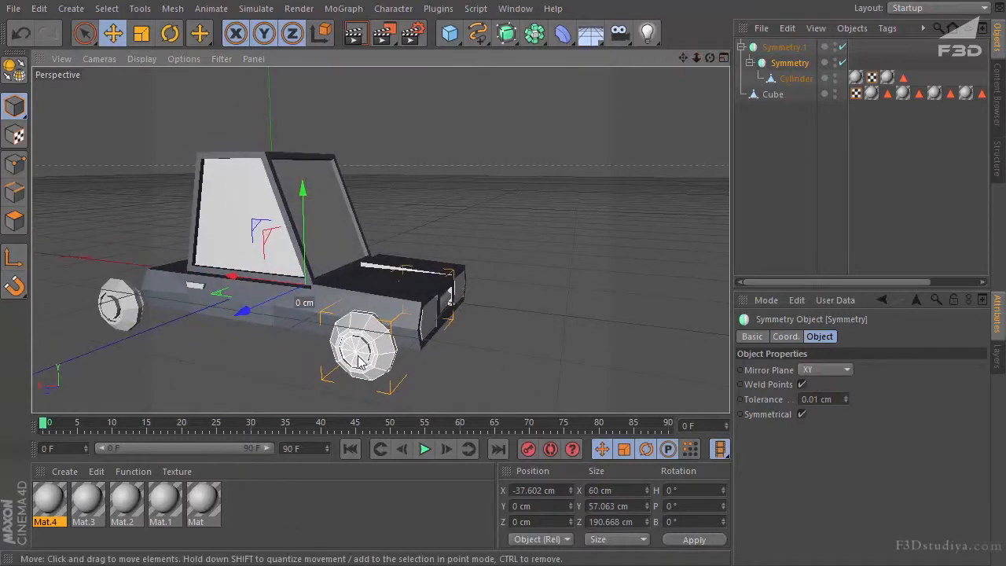
left_click_drag(710, 58, 483, 322)
- Move the wheel cylinder along X to about -76 cm and the outer Symmetry object to about -41.6 cm
left_click(797, 79)
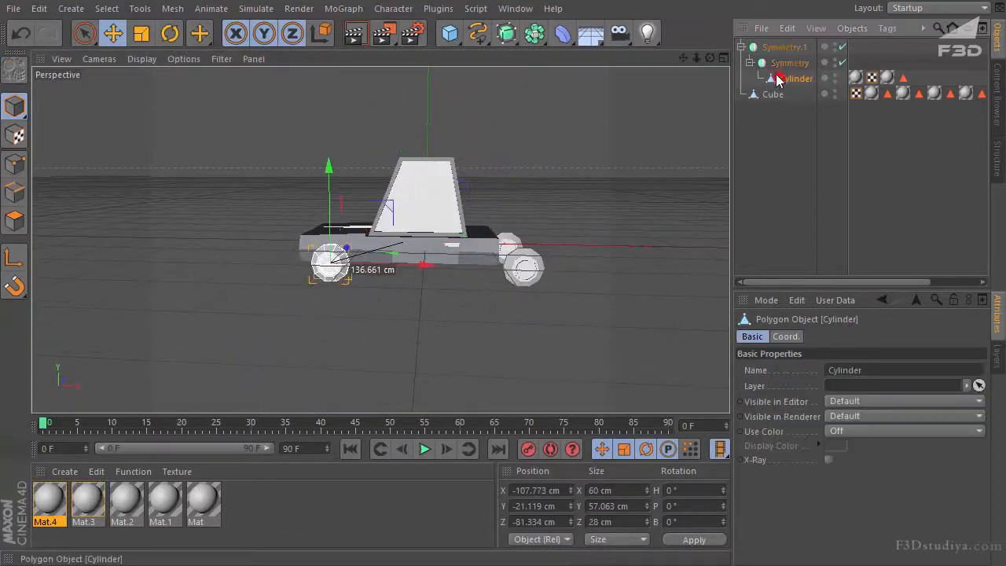
mouse_move(455, 264)
left_mouse_down()
mouse_move(433, 277)
mouse_move(444, 272)
left_mouse_up()
left_click(751, 62)
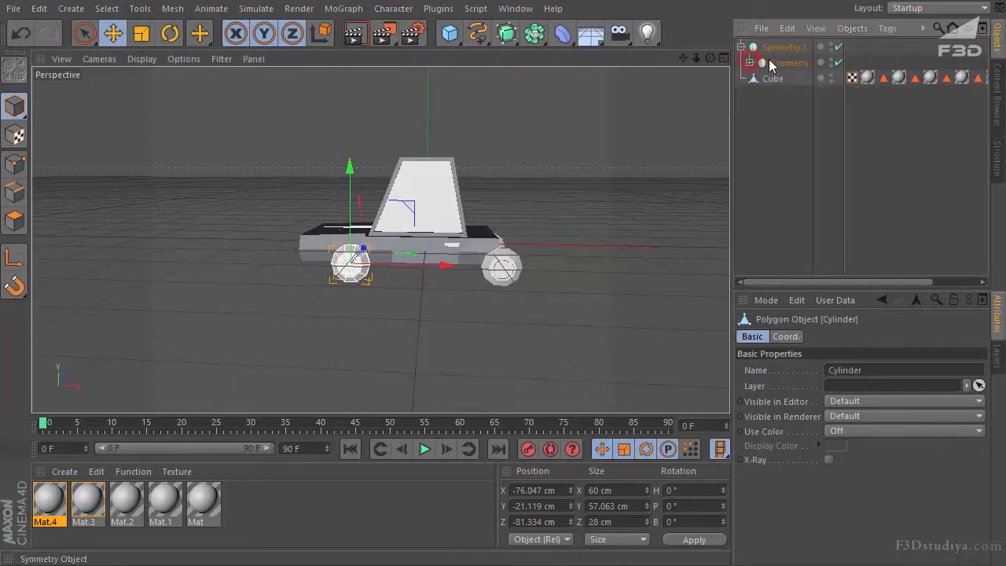
left_click(741, 47)
left_click(783, 47)
left_click_drag(517, 246, 490, 249)
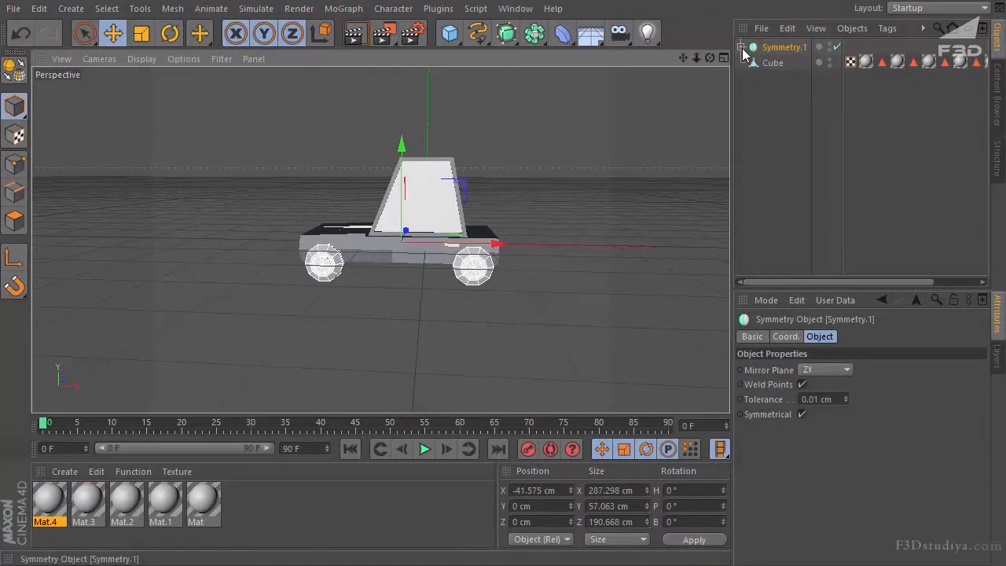
- Nudge the wheel cylinder slightly inward and fine-tune the outer Symmetry object's X position so the wheels fit under the body
left_click(741, 47)
left_click(751, 62)
left_click(795, 79)
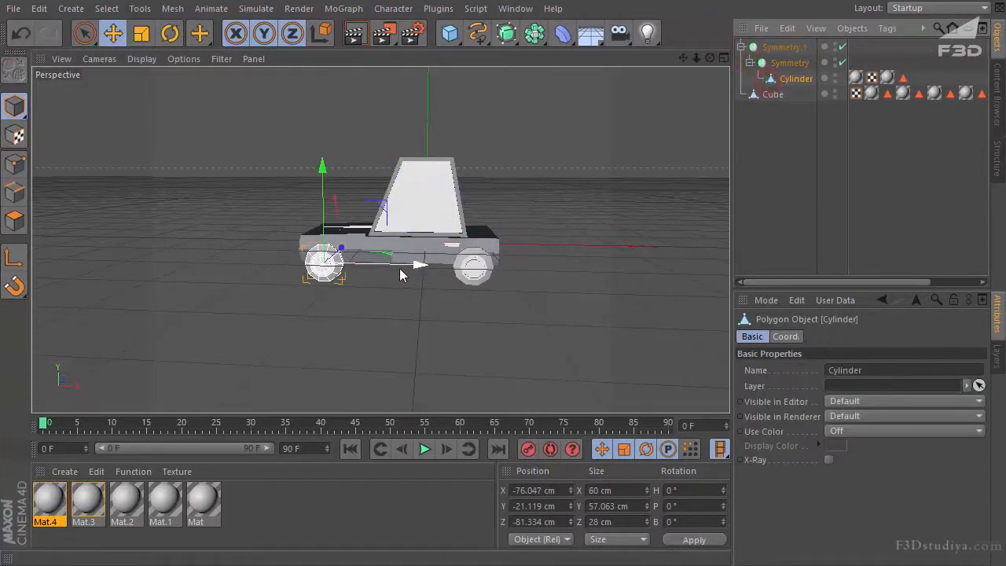
left_click(783, 47)
left_click(742, 48)
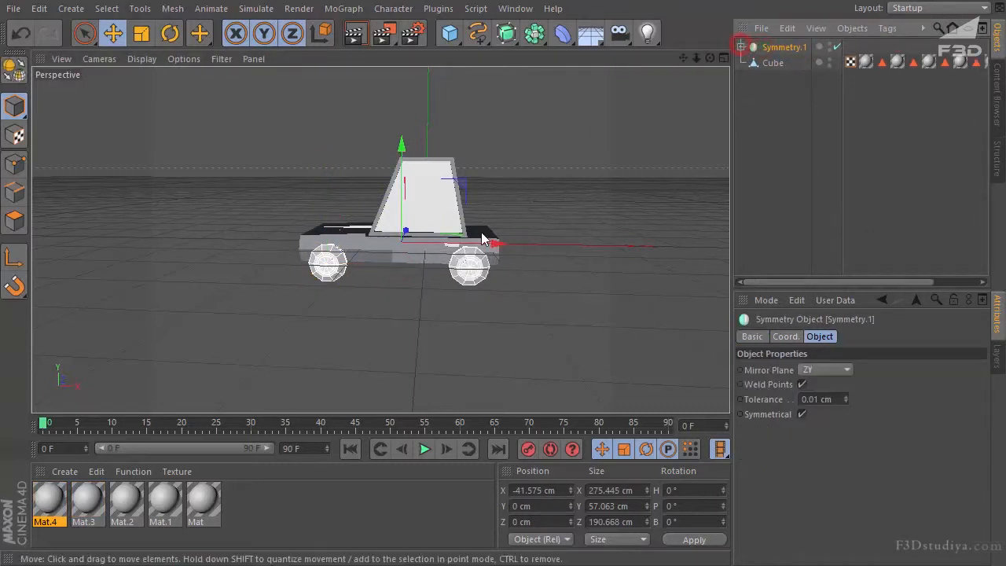
left_click_drag(482, 243, 485, 243)
left_click_drag(710, 58, 484, 320)
left_click(791, 158)
left_click_drag(710, 58, 488, 320)
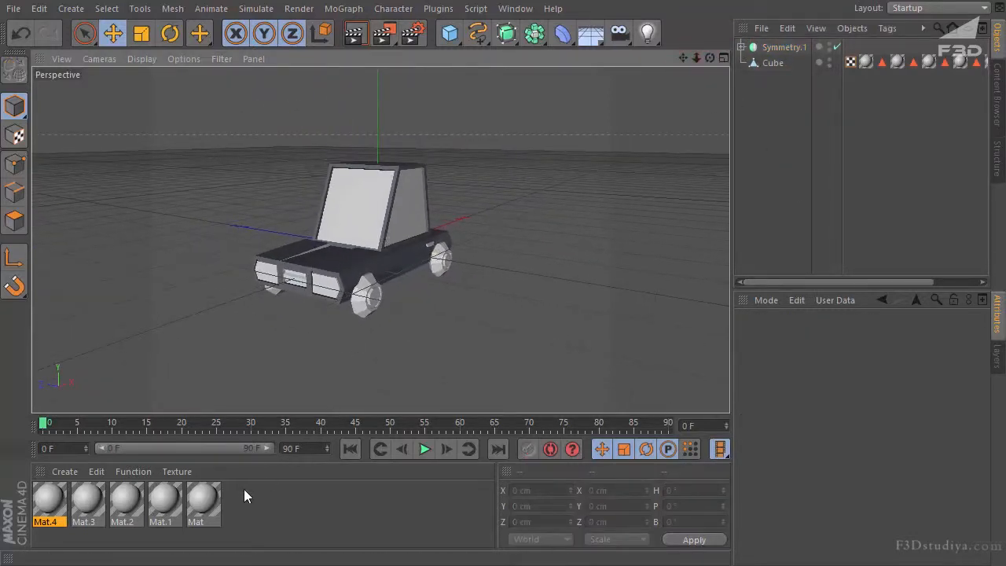
- Color the window material Mat white with RGB 255, 255, 255 and rename it Win
left_click(206, 501)
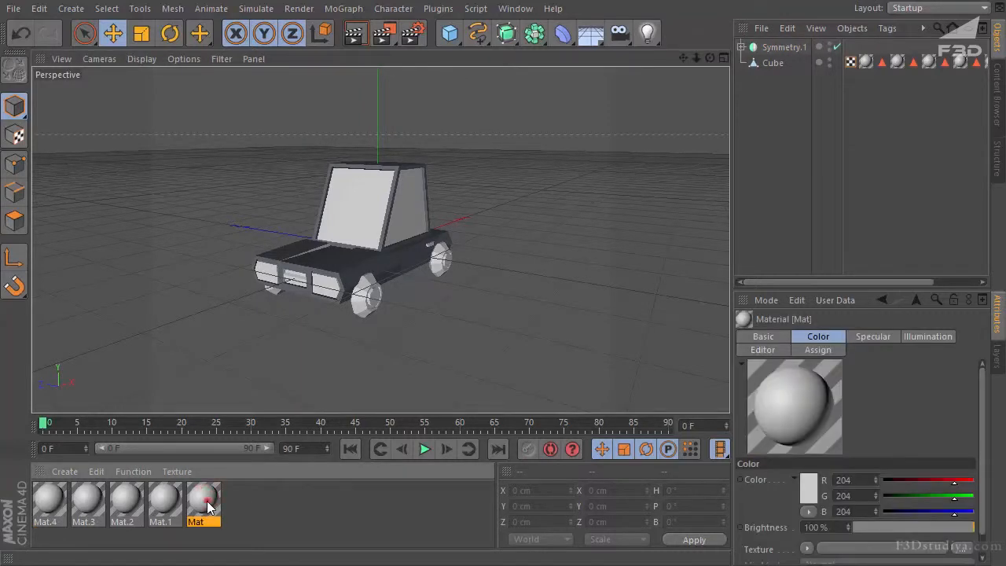
double_click(206, 502)
left_click_drag(188, 31, 81, 339)
left_click_drag(138, 398, 172, 392)
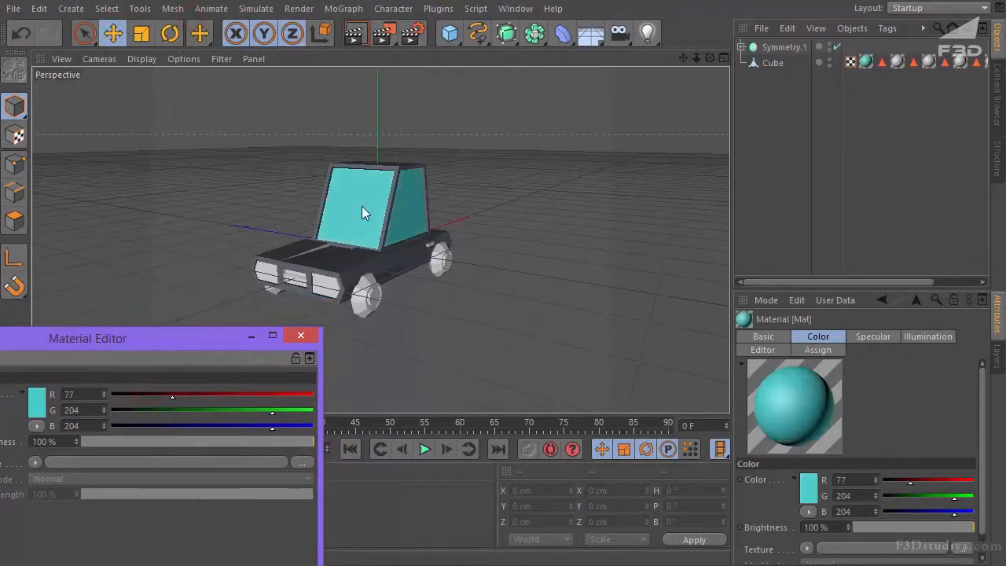
left_click(40, 400)
left_click_drag(68, 334, 3, 346)
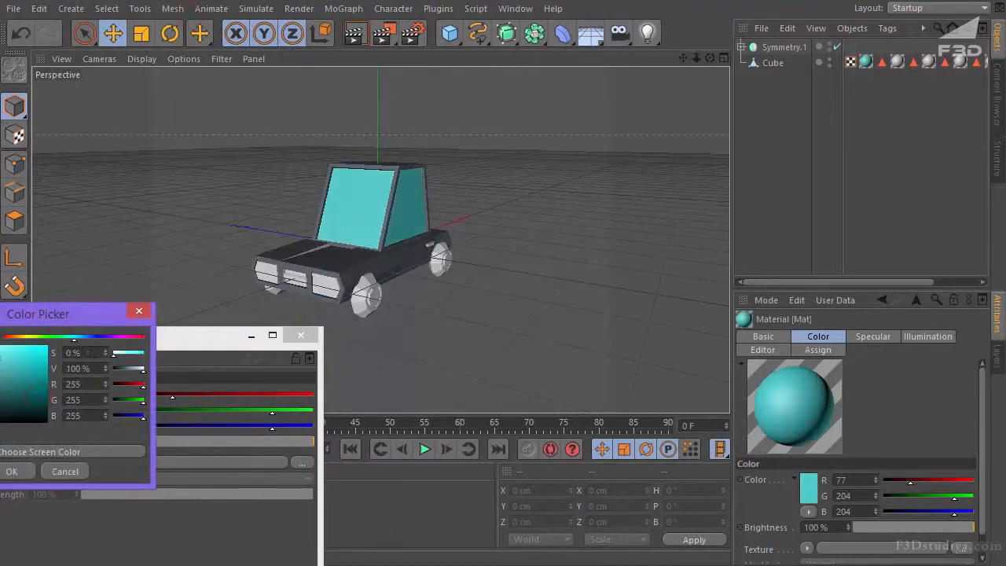
left_click(10, 464)
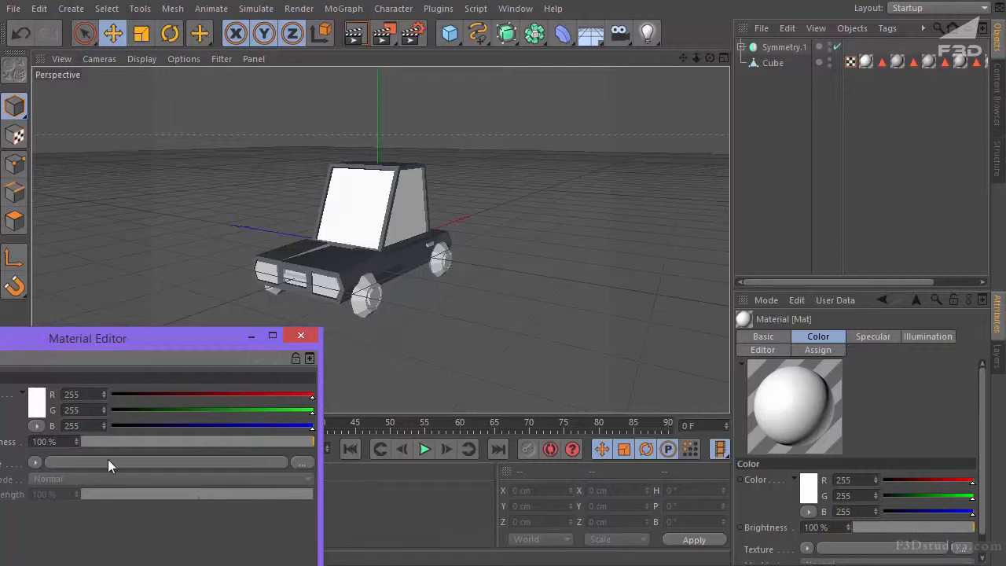
left_click(300, 335)
- Color the headlight material Mat.1 amber yellow with RGB 255, 195, 0
double_click(161, 497)
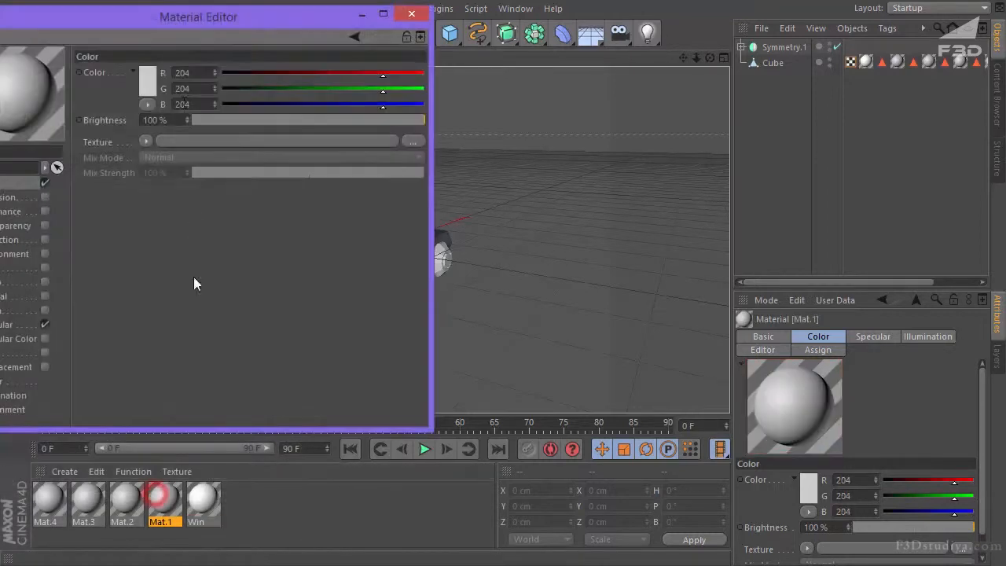
left_click_drag(170, 31, 722, 120)
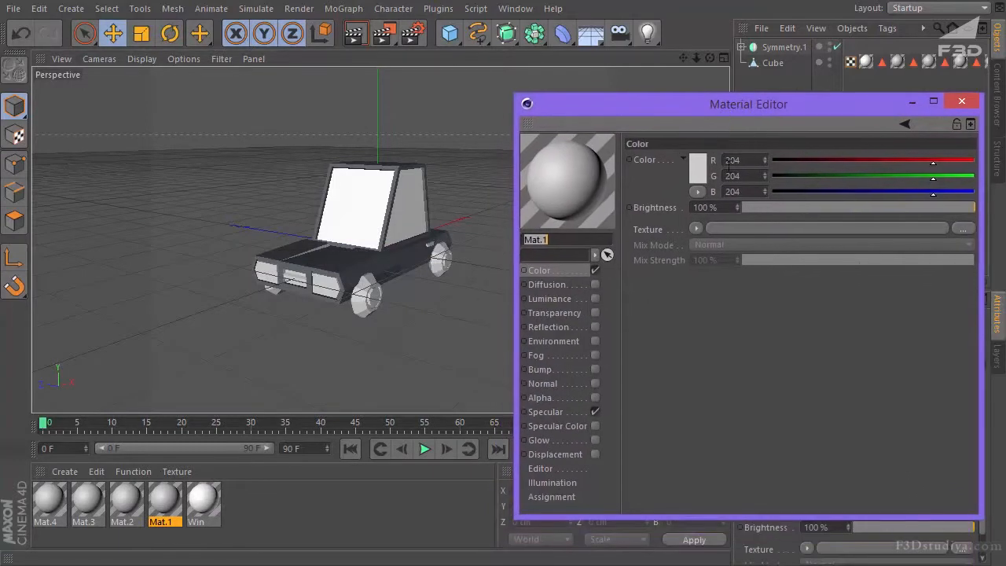
left_click(821, 157)
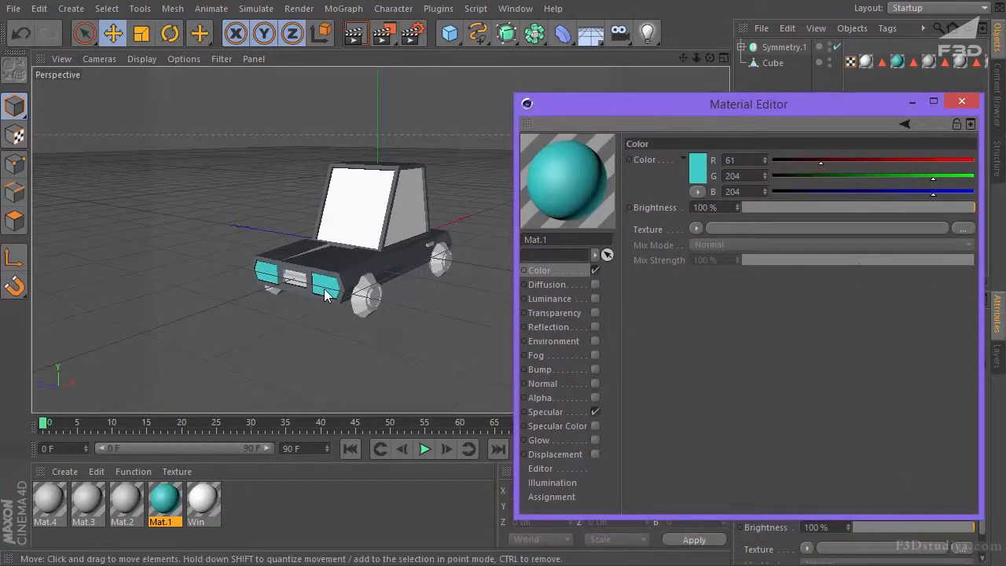
left_click(698, 165)
left_click_drag(680, 100, 710, 107)
left_click(678, 233)
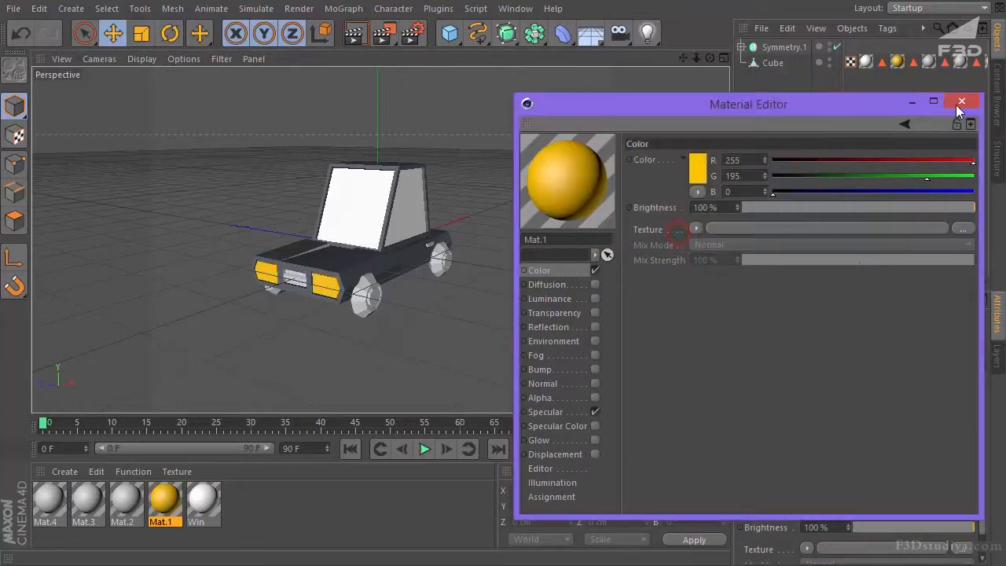
left_click(961, 100)
- Color the material Mat.2 pure red with RGB 255, 0, 0
double_click(126, 499)
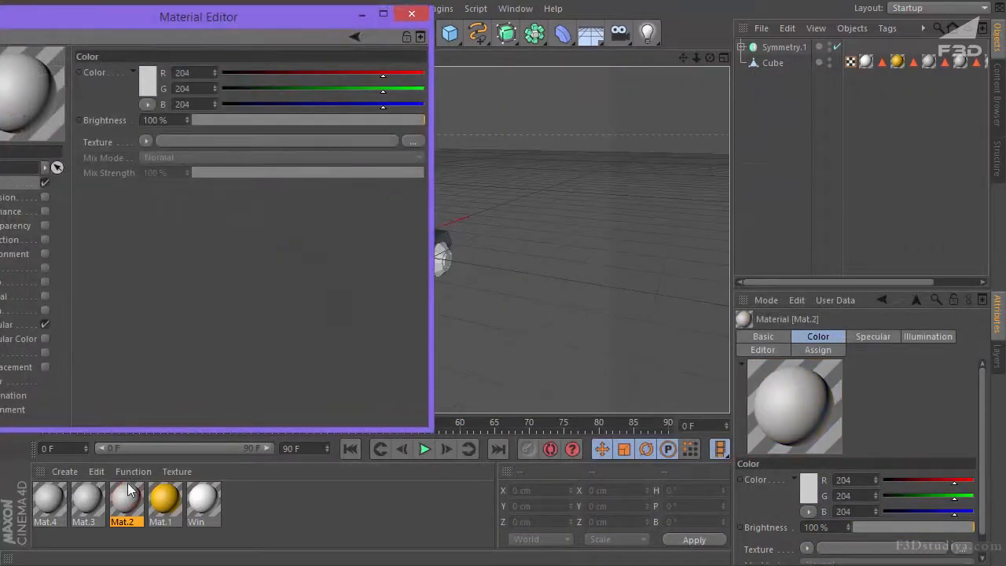
left_click_drag(342, 20, 247, 267)
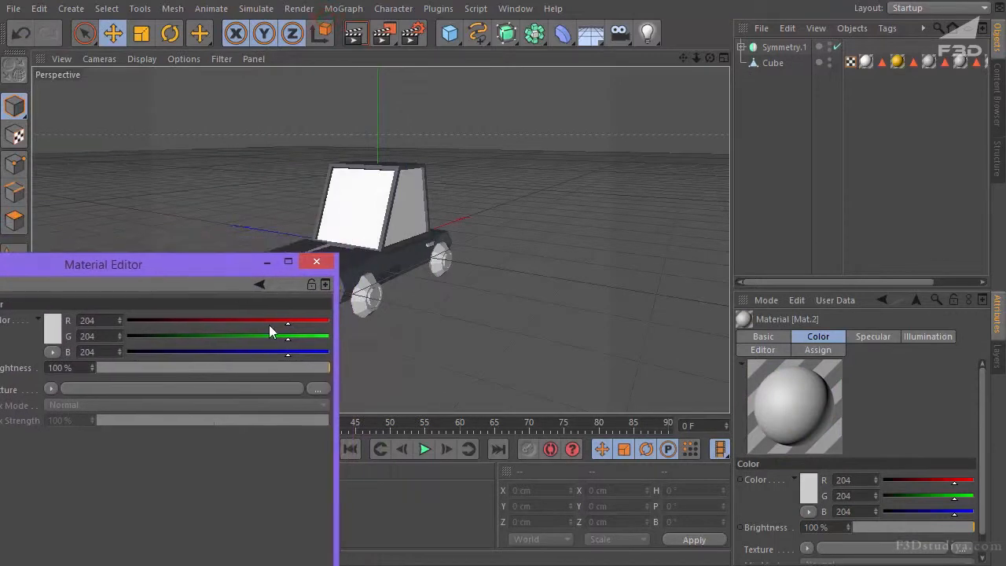
left_click(53, 324)
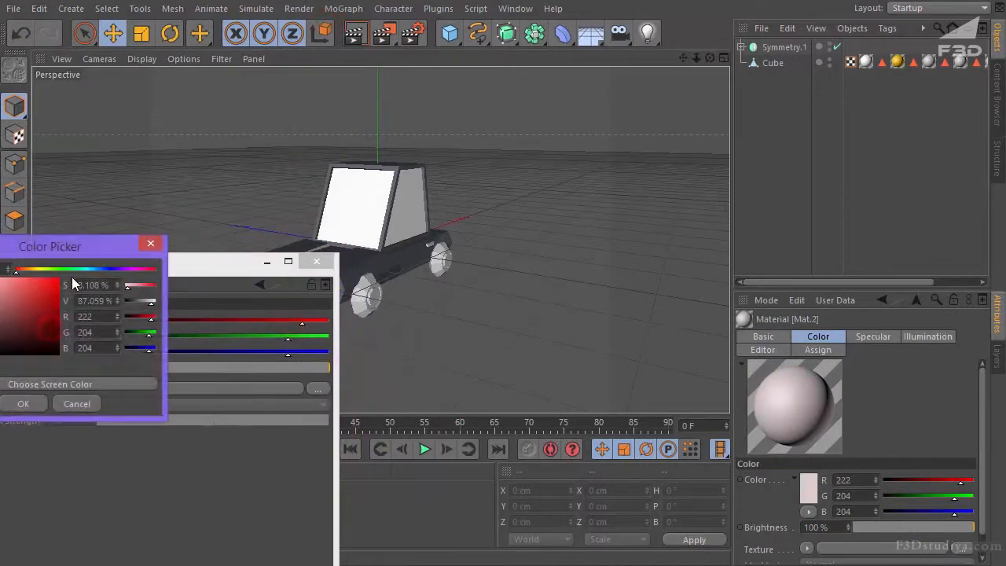
left_click(25, 403)
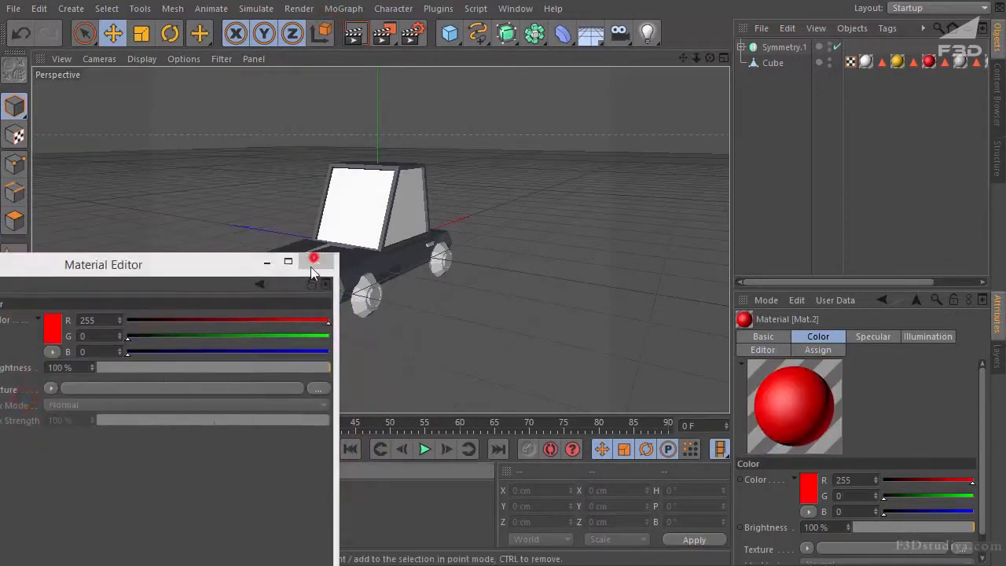
left_click(316, 261)
- Color the material Mat.3 dark gray with RGB 93, 93, 93
left_click(88, 503)
mouse_move(712, 58)
left_mouse_down()
mouse_move(485, 320)
mouse_move(694, 55)
left_mouse_up()
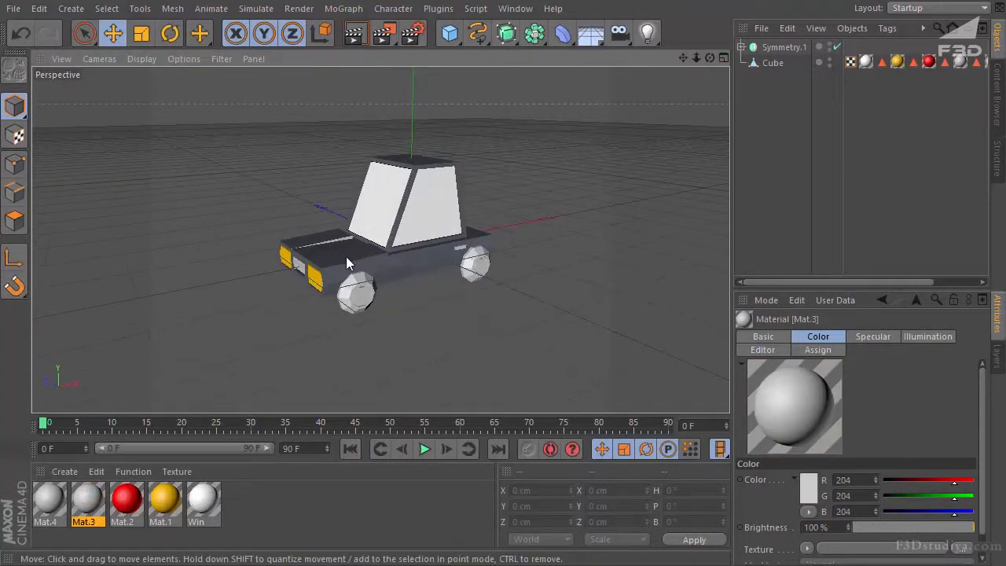
double_click(88, 503)
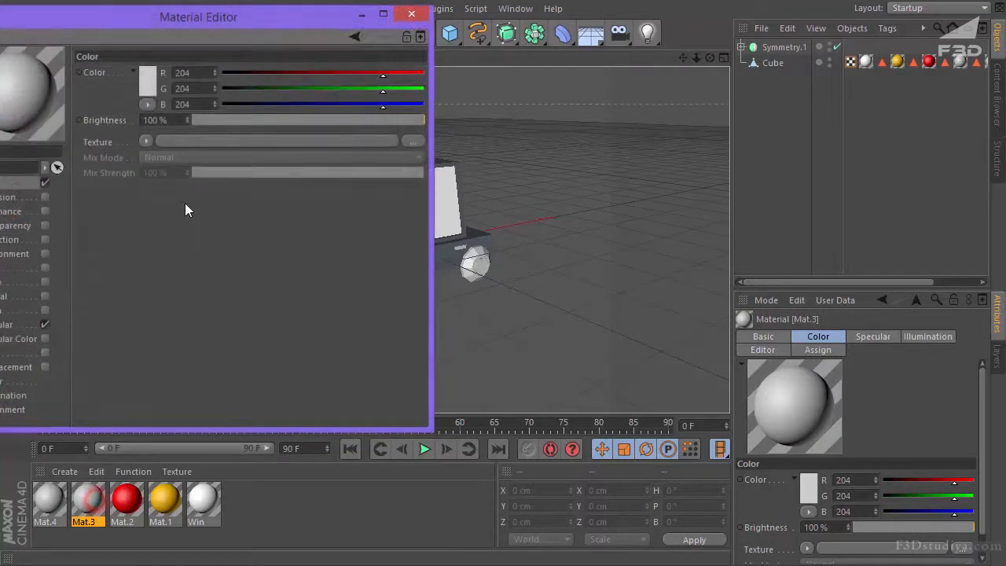
left_click(140, 70)
left_click_drag(71, 63, 40, 83)
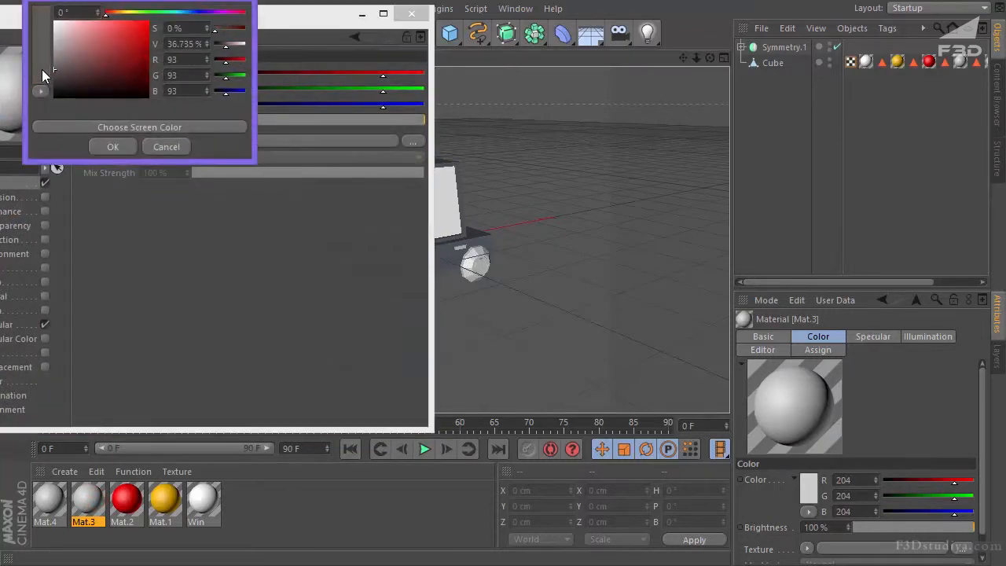
left_click(108, 147)
left_click(410, 15)
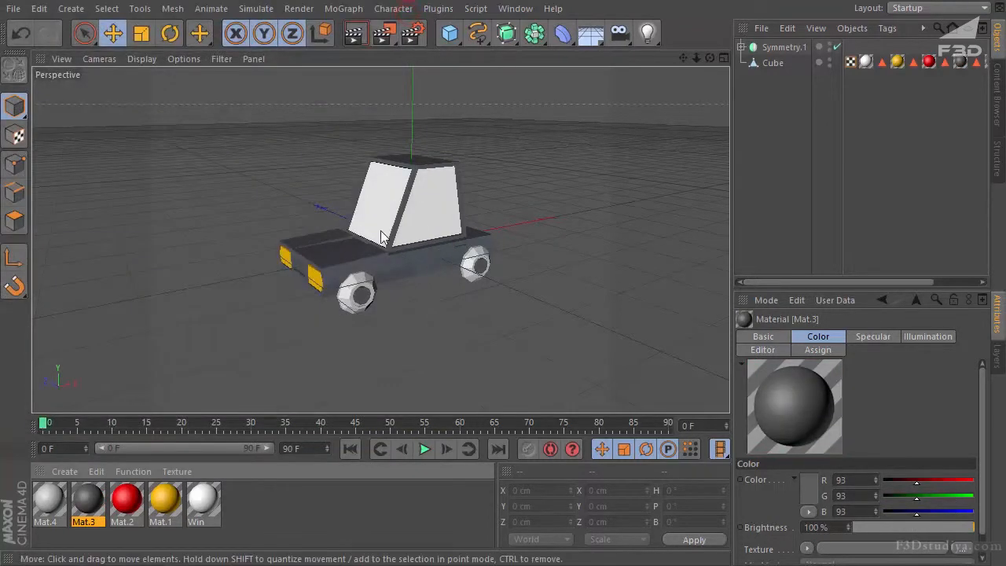
- Color the tire material Mat.4 near-black with RGB 28, 28, 28
double_click(51, 503)
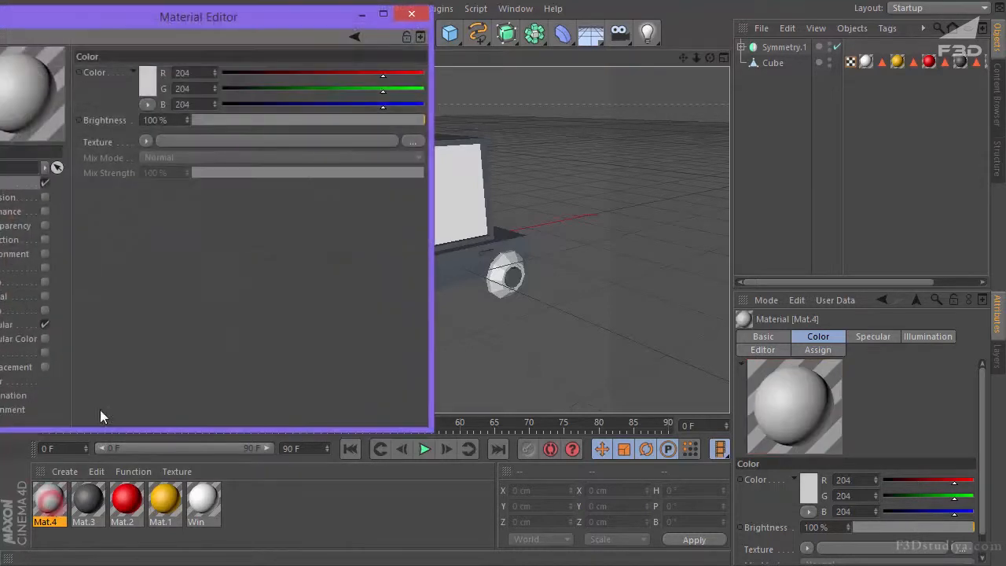
left_click_drag(157, 17, 340, 337)
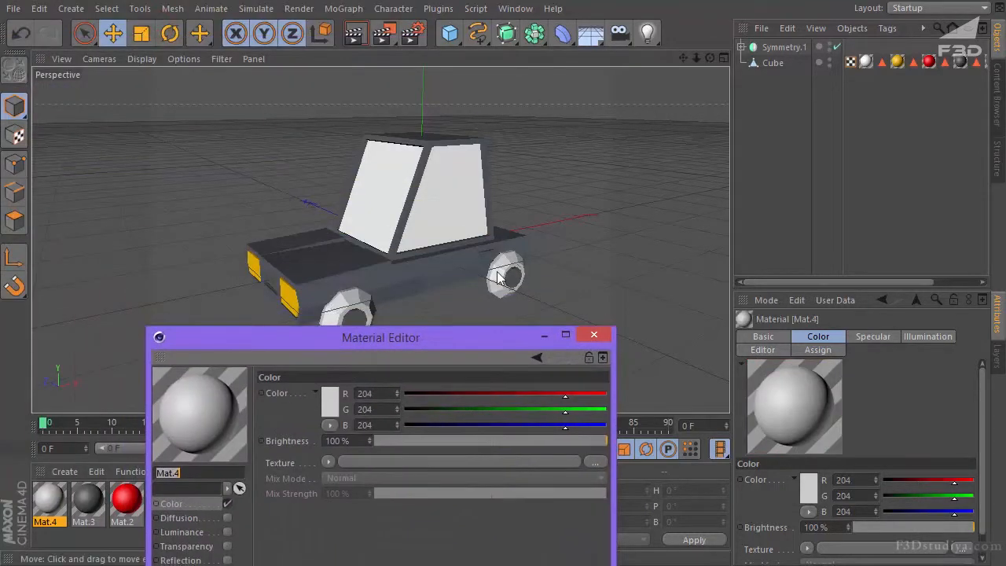
left_click(328, 405)
left_click_drag(328, 374, 228, 422)
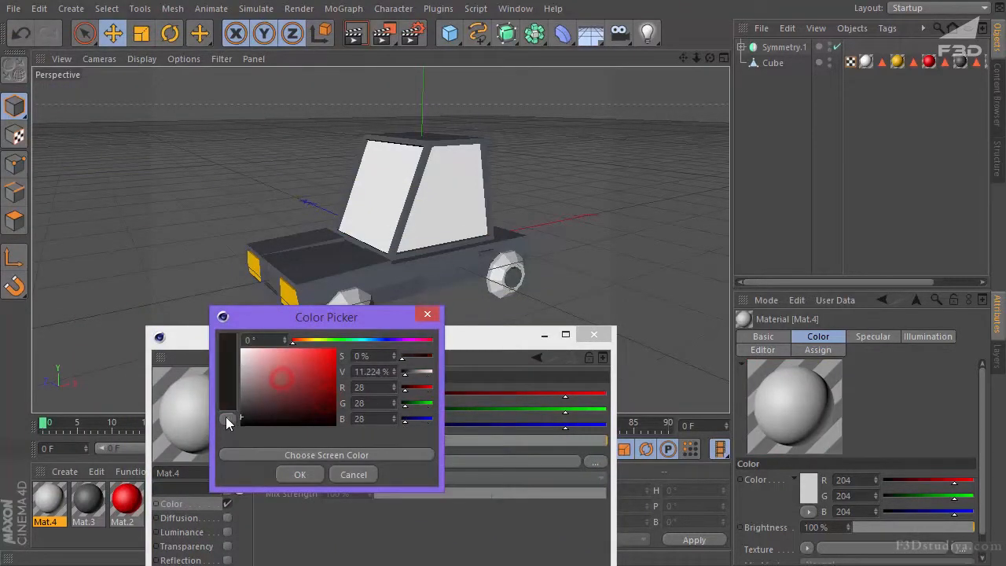
left_click(297, 475)
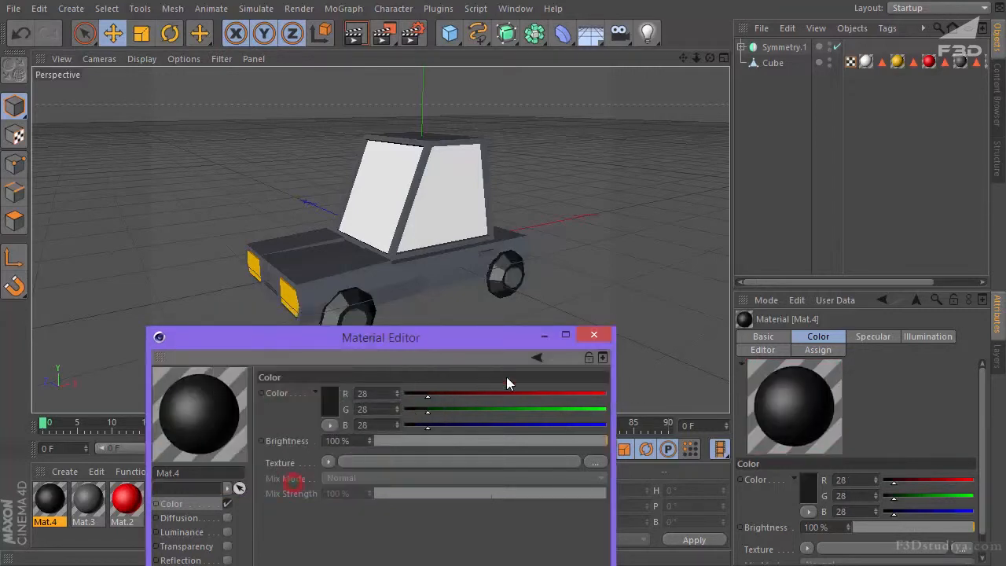
left_click(599, 336)
- Create a new material for the car body and color it bright blue with RGB 0, 187, 255
double_click(240, 508)
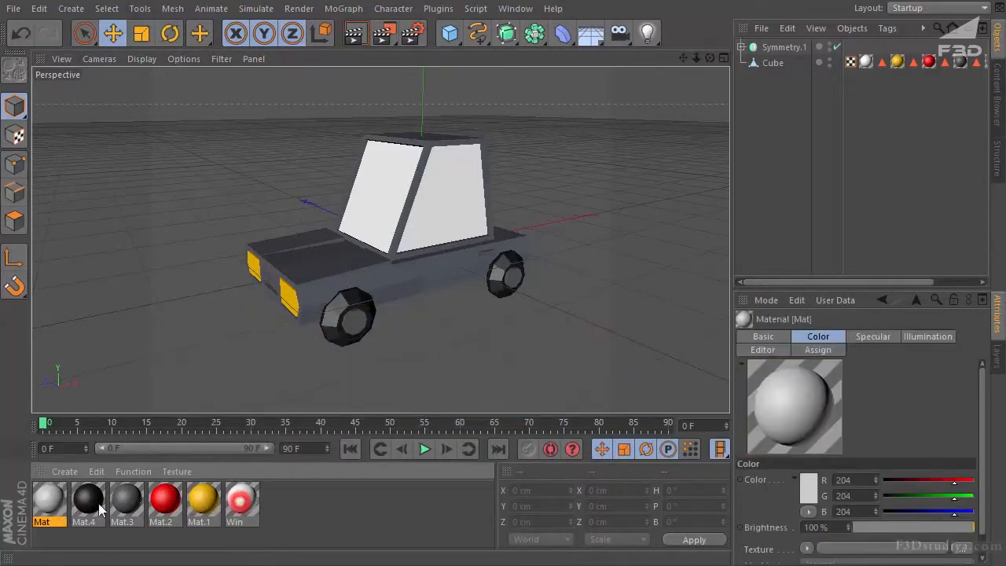
double_click(49, 499)
left_click(147, 80)
left_click_drag(126, 19, 191, 31)
left_click(138, 37)
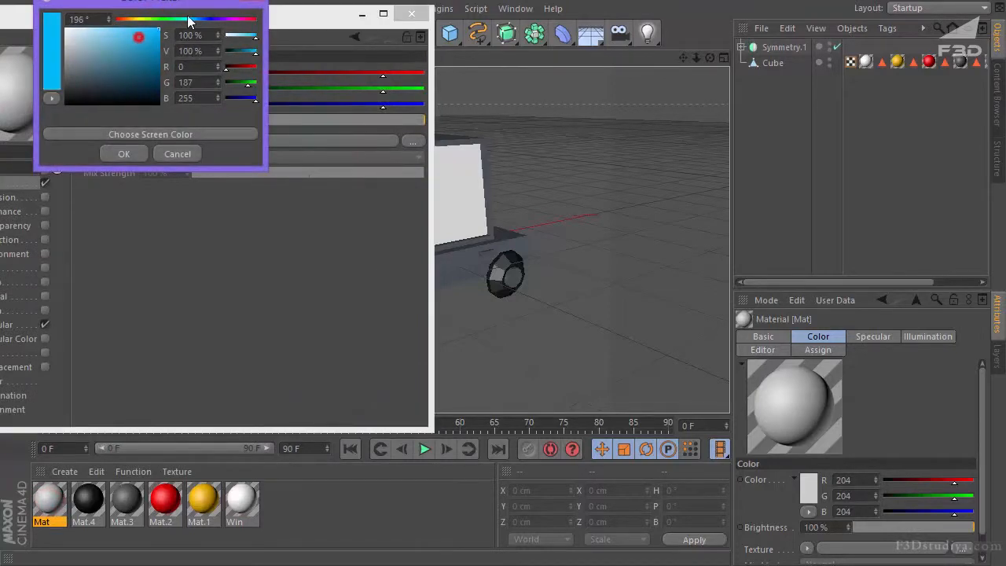
left_click(124, 155)
left_click(412, 15)
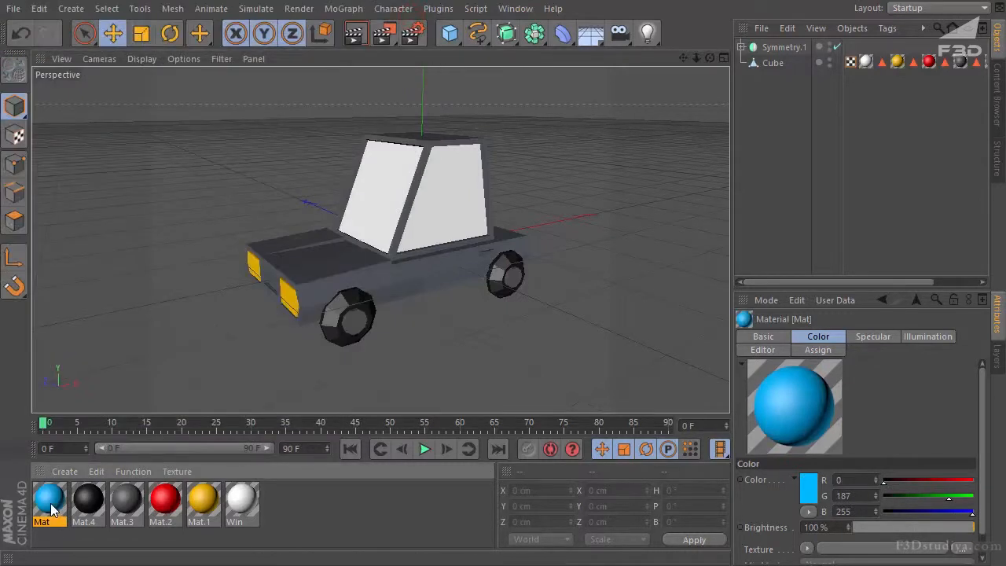
- Turn off the Specular channel for all six materials at once
double_click(49, 503)
left_click_drag(217, 21, 673, 26)
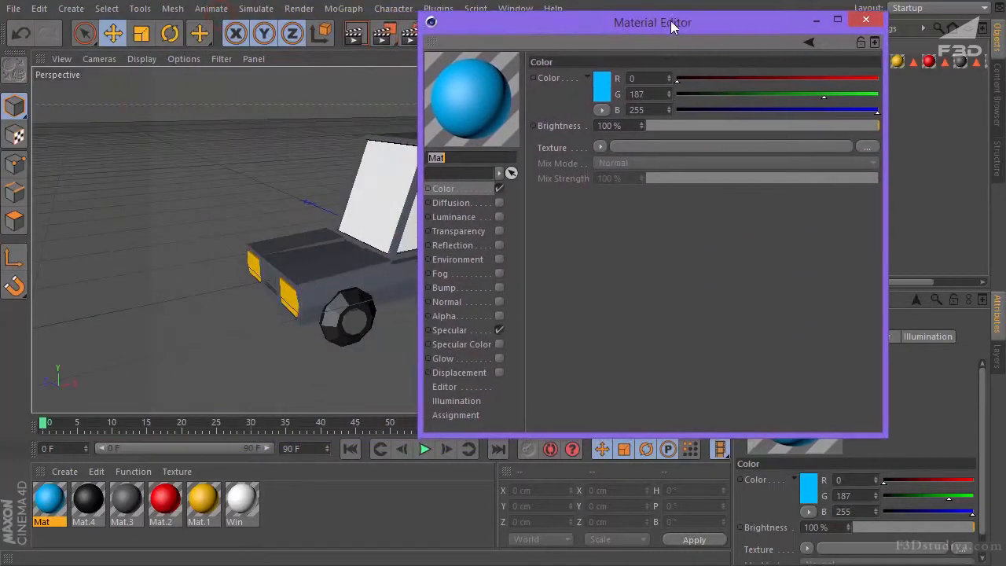
left_click(286, 500)
left_click(327, 493)
left_click_drag(314, 507, 27, 525)
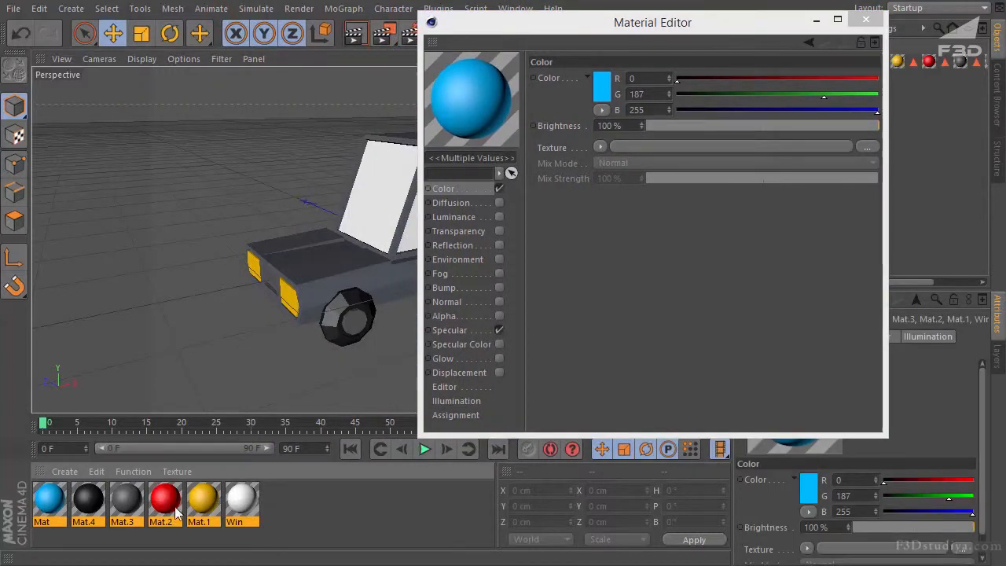
left_click(499, 331)
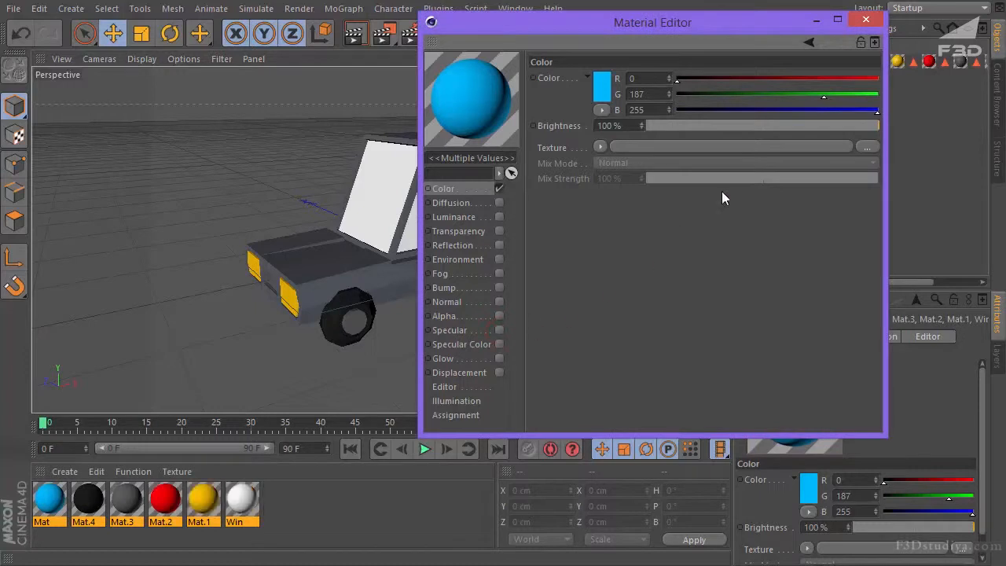
left_click(867, 22)
left_click(379, 512)
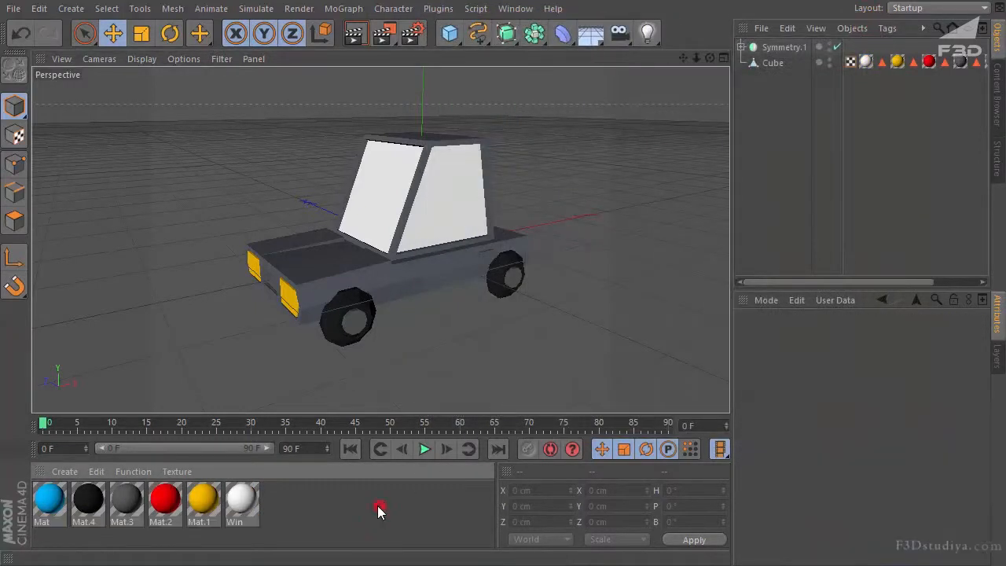
- Apply the blue material to the Cube and place its texture tag ahead of all the Cube's other tags
left_click_drag(696, 139, 755, 67)
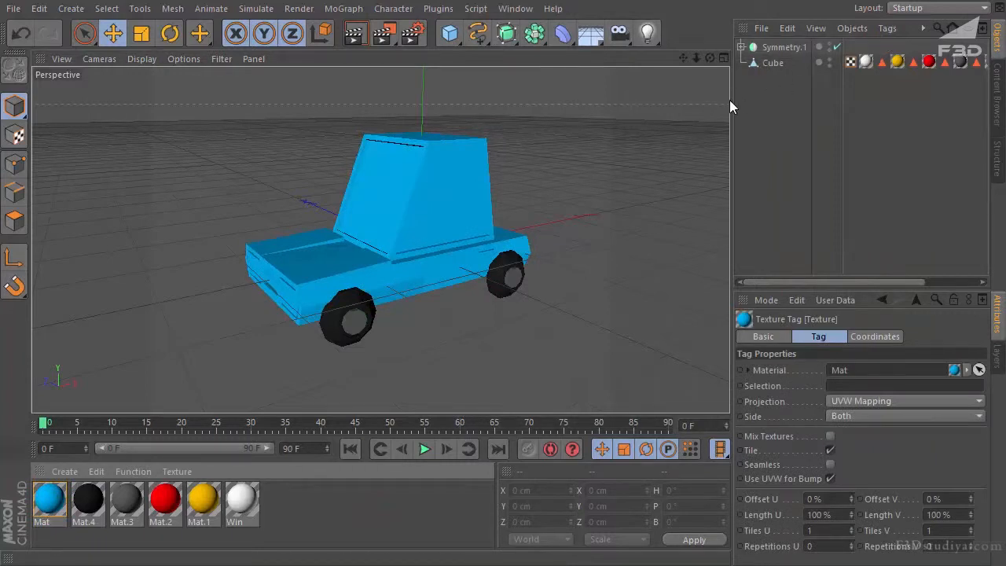
left_click_drag(730, 100, 611, 101)
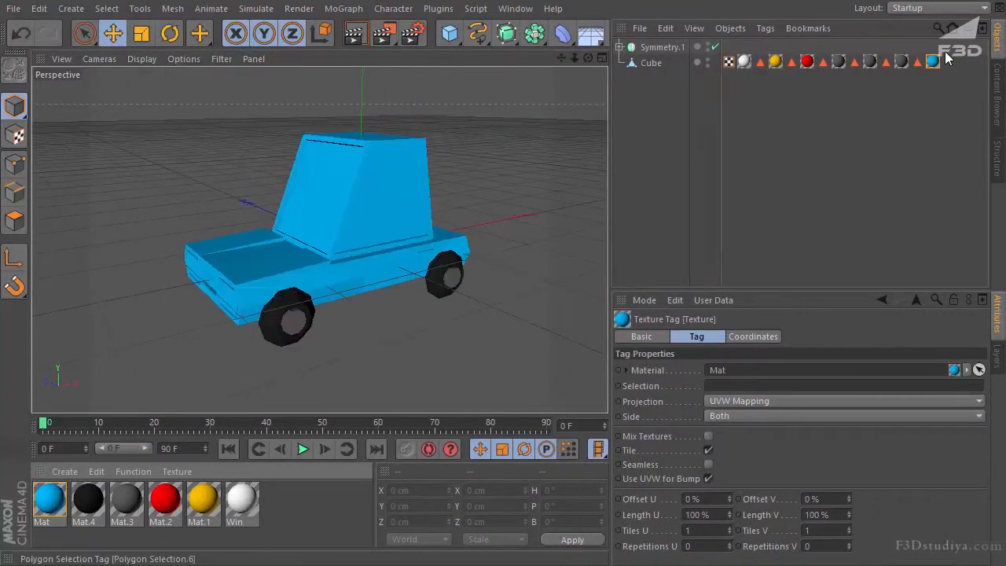
left_click_drag(933, 63, 575, 58)
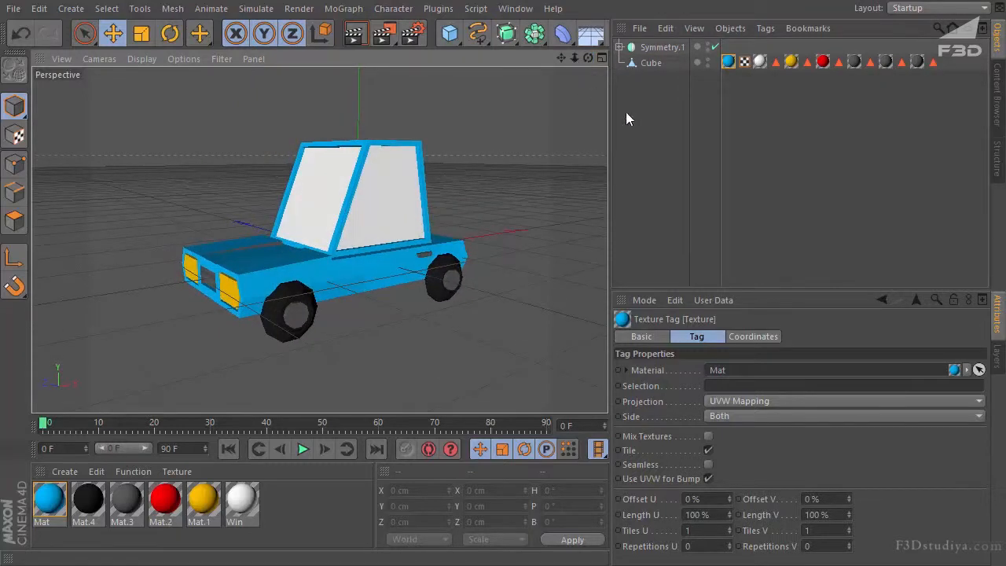
left_click(674, 119)
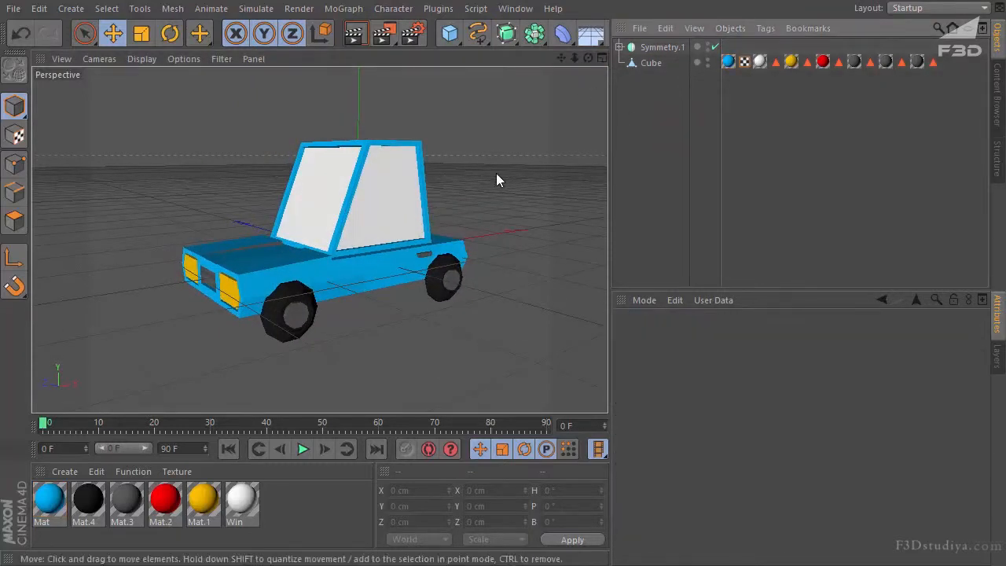